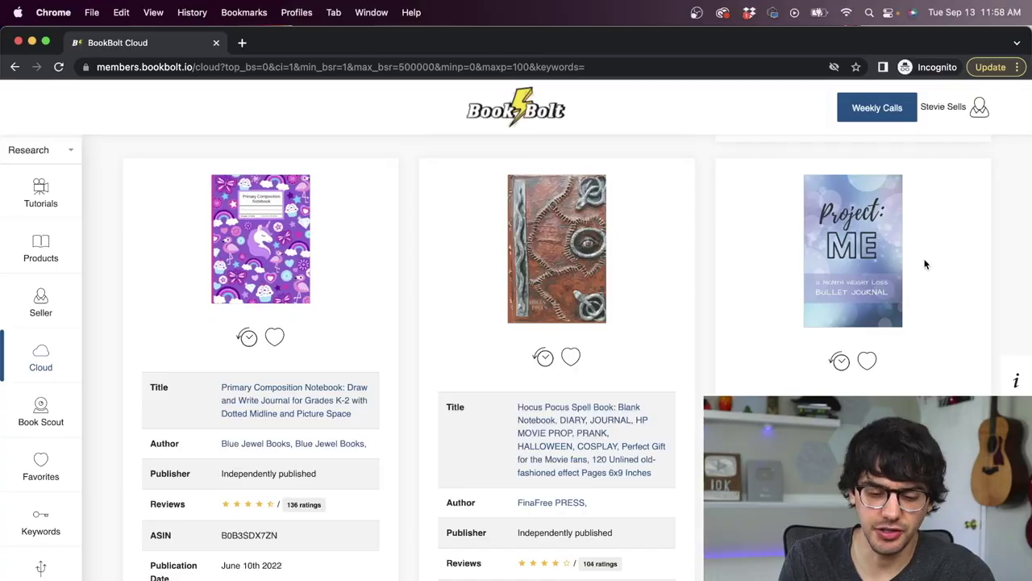
Step: Scroll down the bookbolt.io homepage to view the Meet Book Bolt introduction
scroll(774, 283, down, 2)
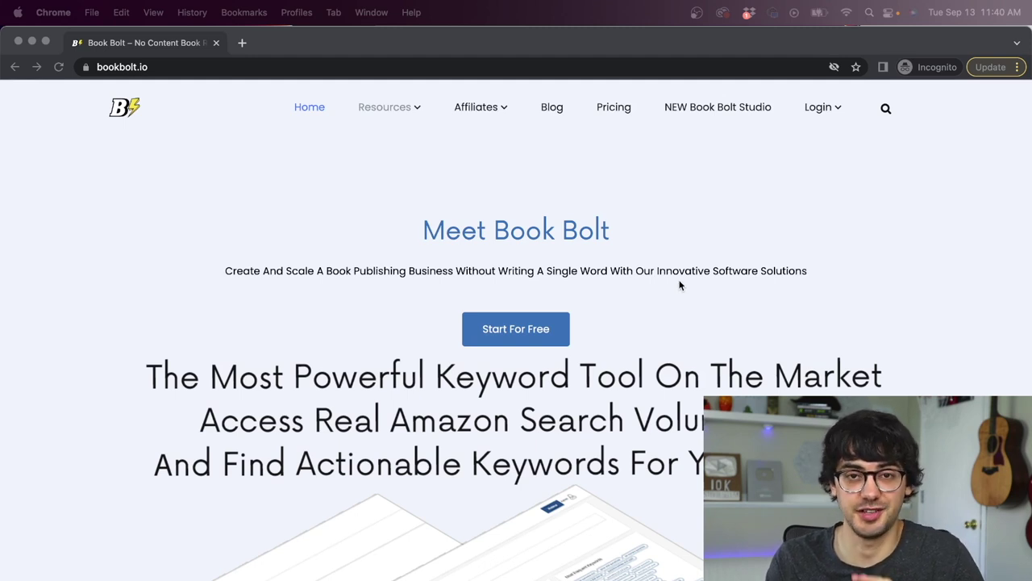
scroll(680, 284, down, 1)
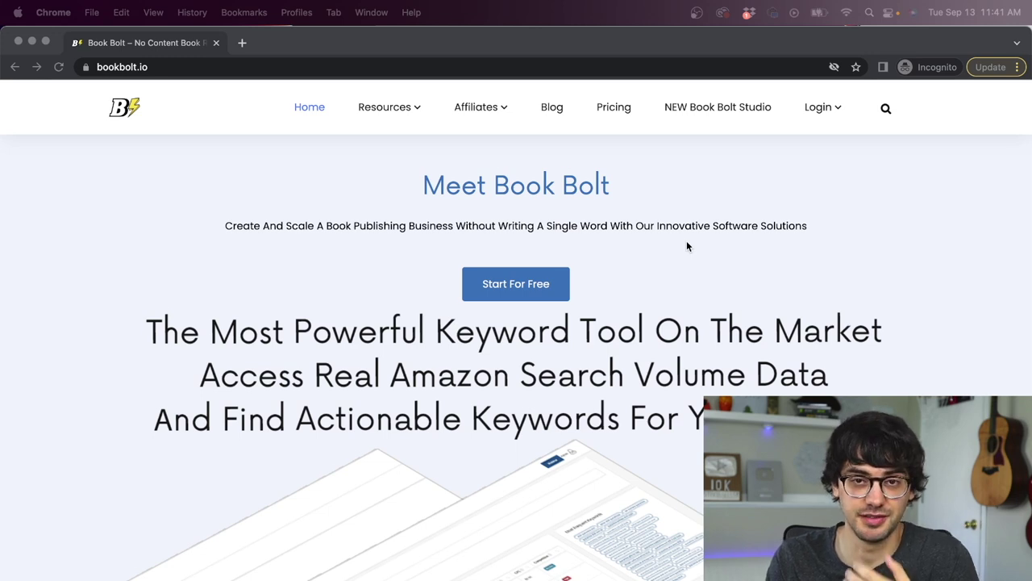
scroll(739, 237, down, 1)
scroll(739, 239, up, 1)
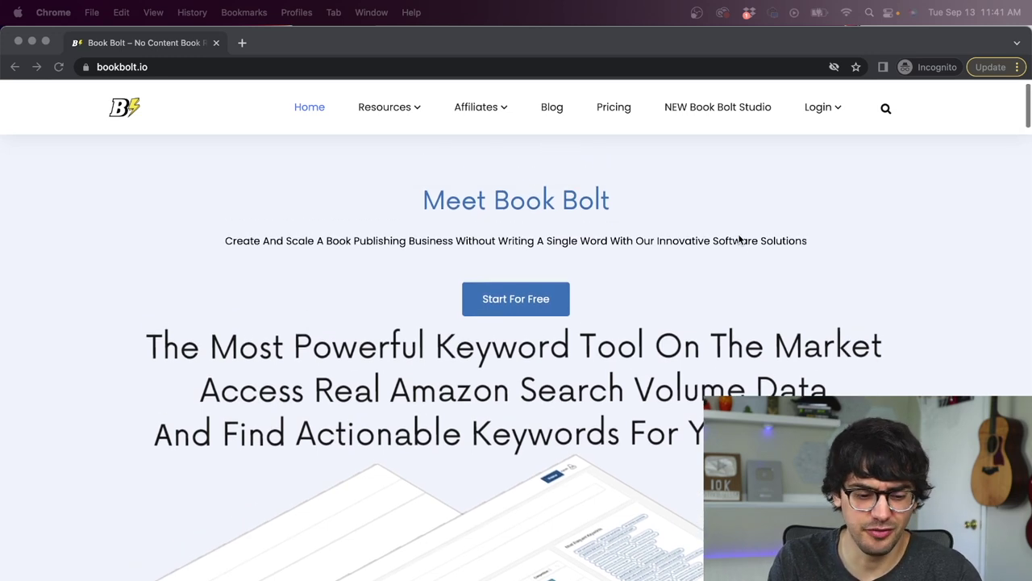
scroll(739, 239, down, 5)
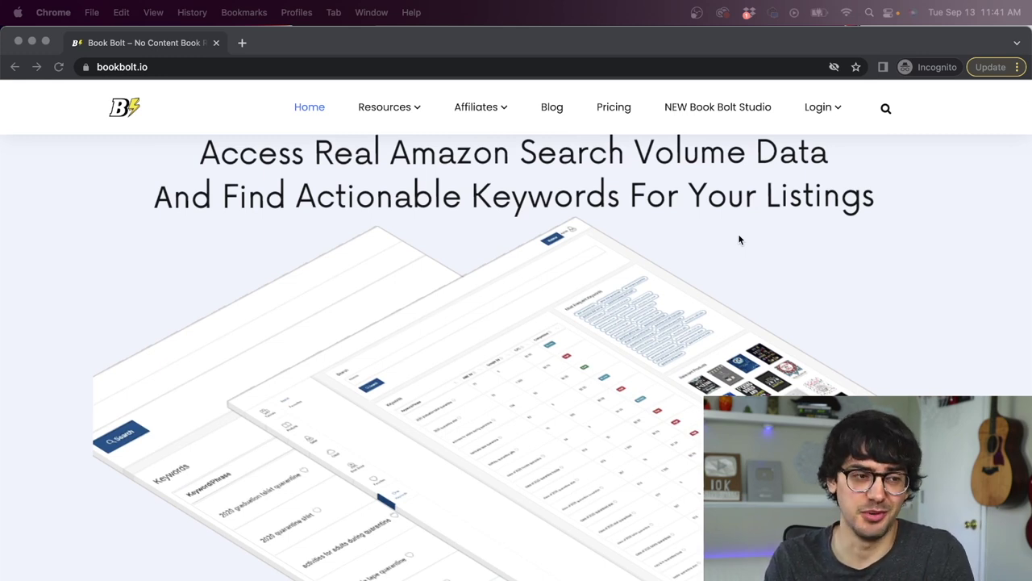
scroll(739, 236, down, 10)
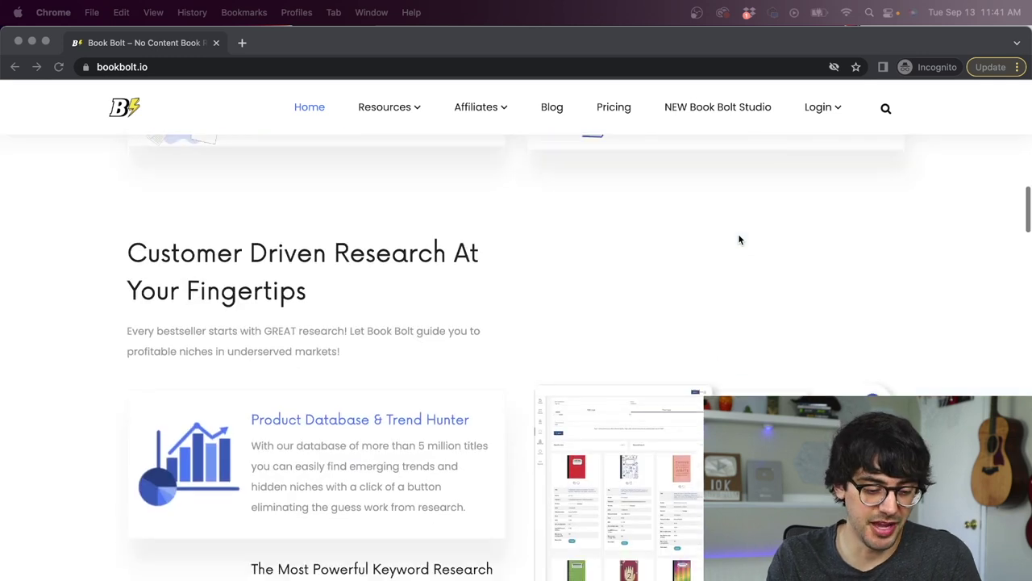
scroll(738, 239, down, 10)
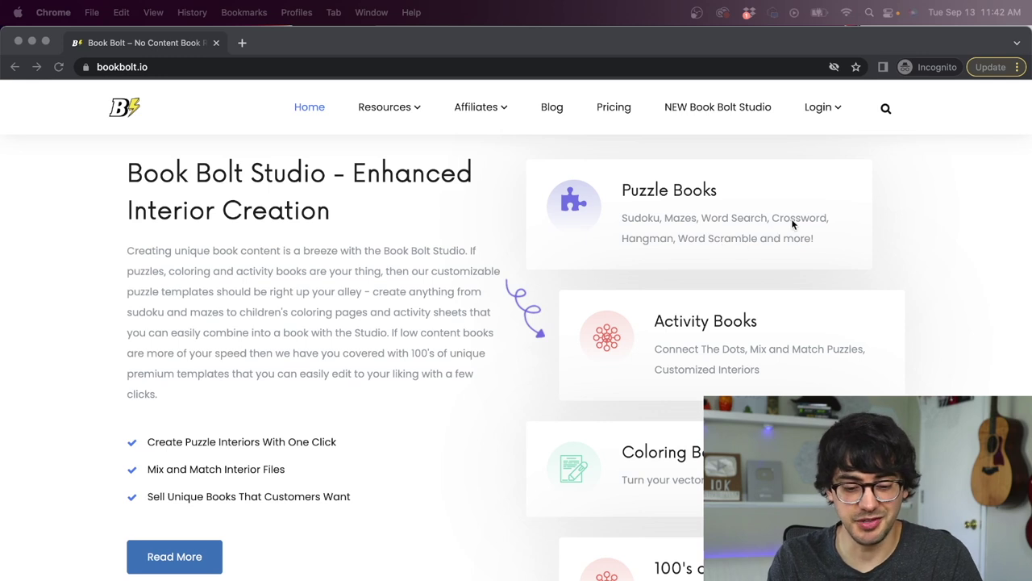
scroll(748, 238, down, 1)
scroll(734, 326, down, 3)
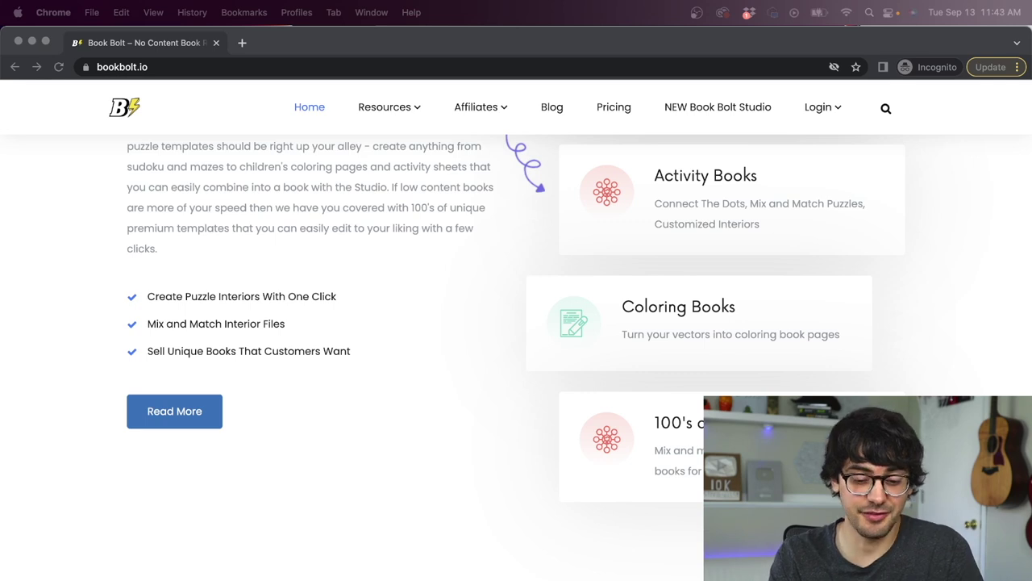
scroll(698, 283, down, 8)
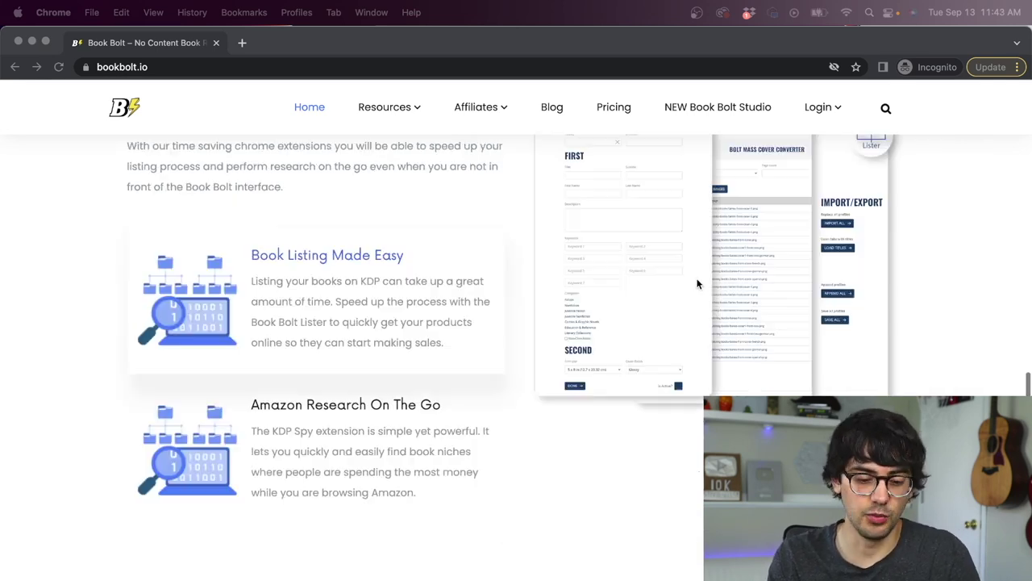
scroll(698, 282, up, 5)
scroll(699, 284, up, 10)
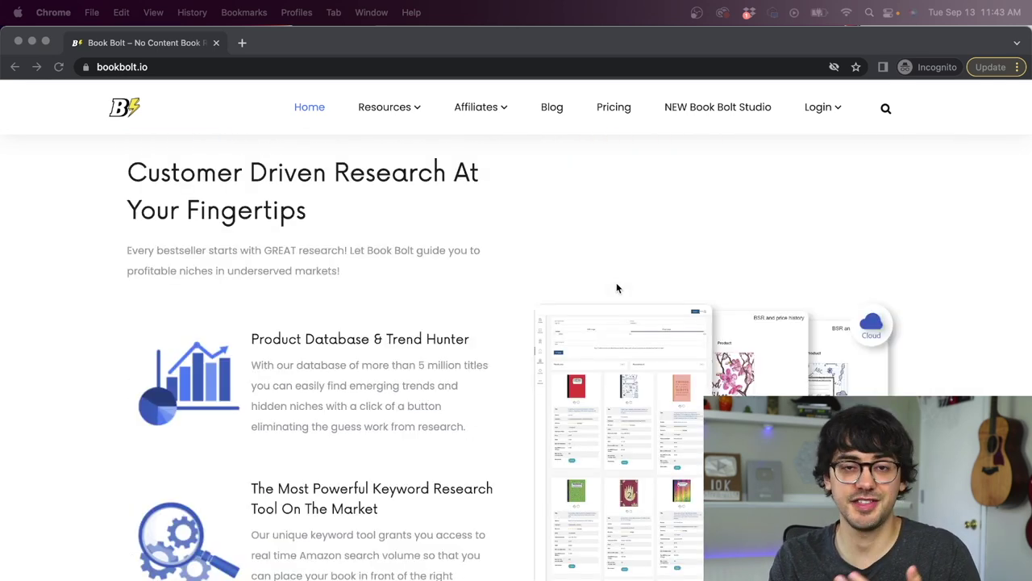
scroll(618, 286, down, 2)
scroll(616, 282, down, 3)
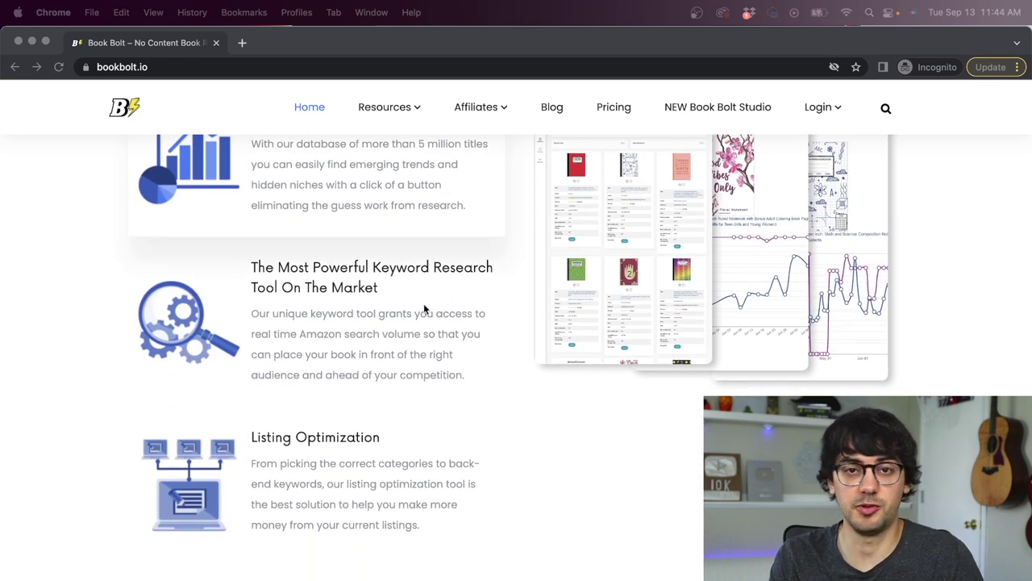
scroll(423, 303, up, 2)
scroll(388, 339, down, 1)
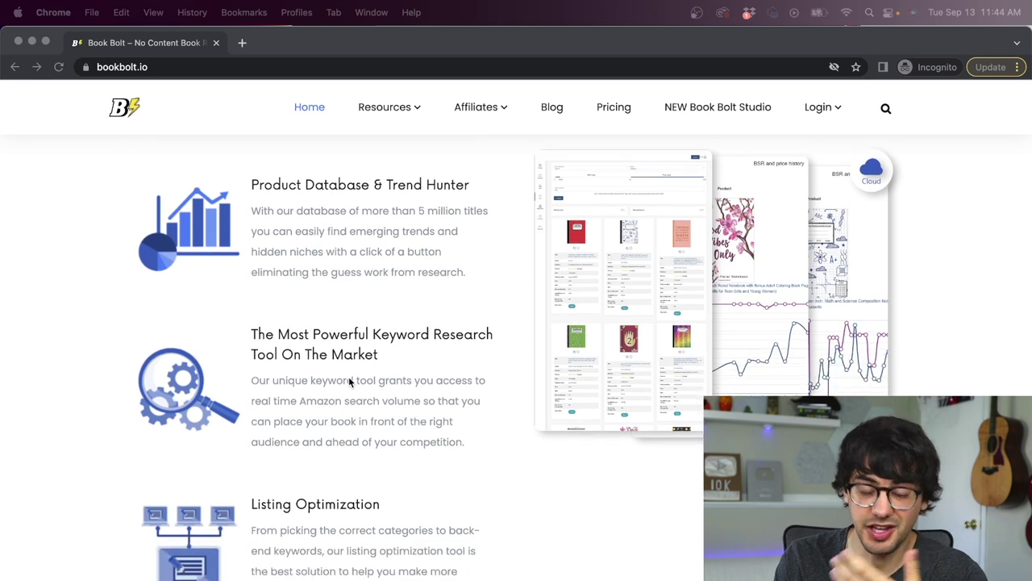
scroll(349, 379, down, 1)
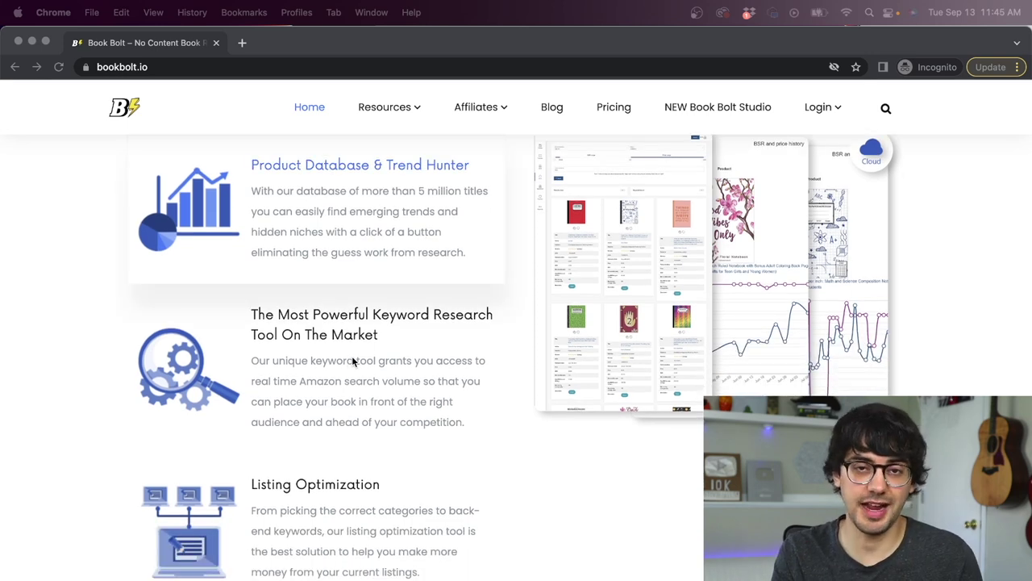
scroll(351, 360, up, 5)
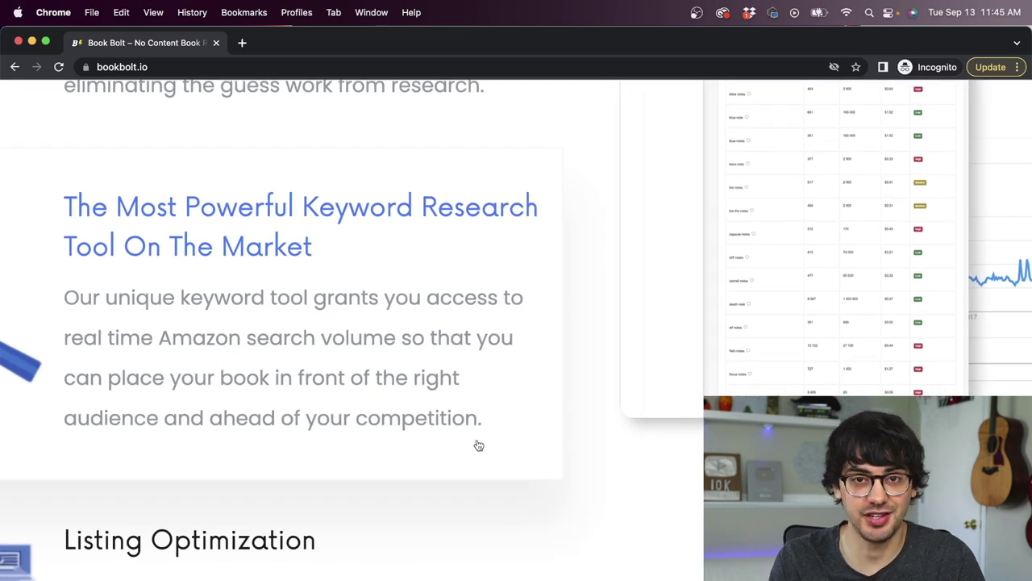
scroll(479, 445, down, 5)
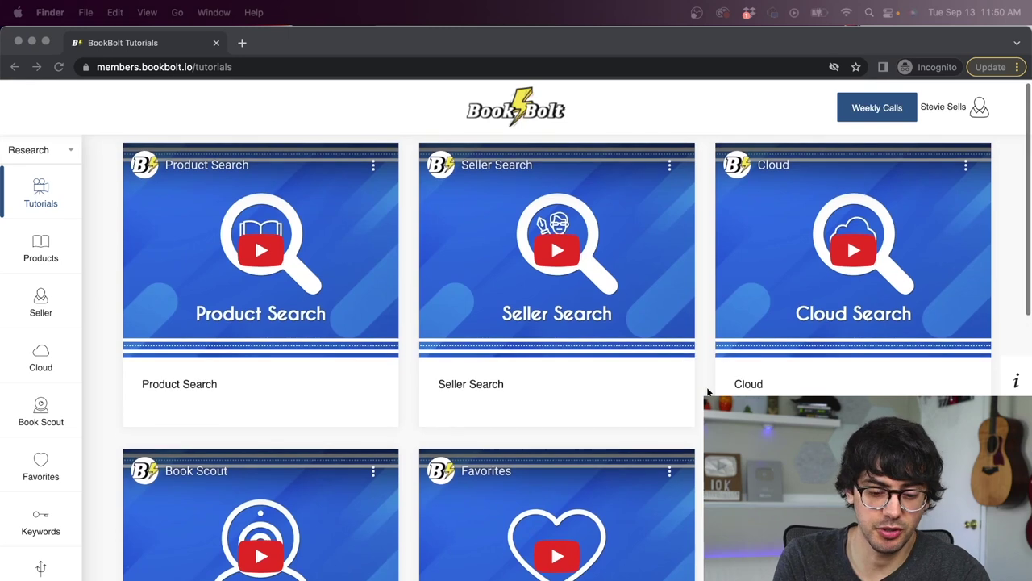
scroll(717, 390, up, 1)
scroll(717, 391, down, 1)
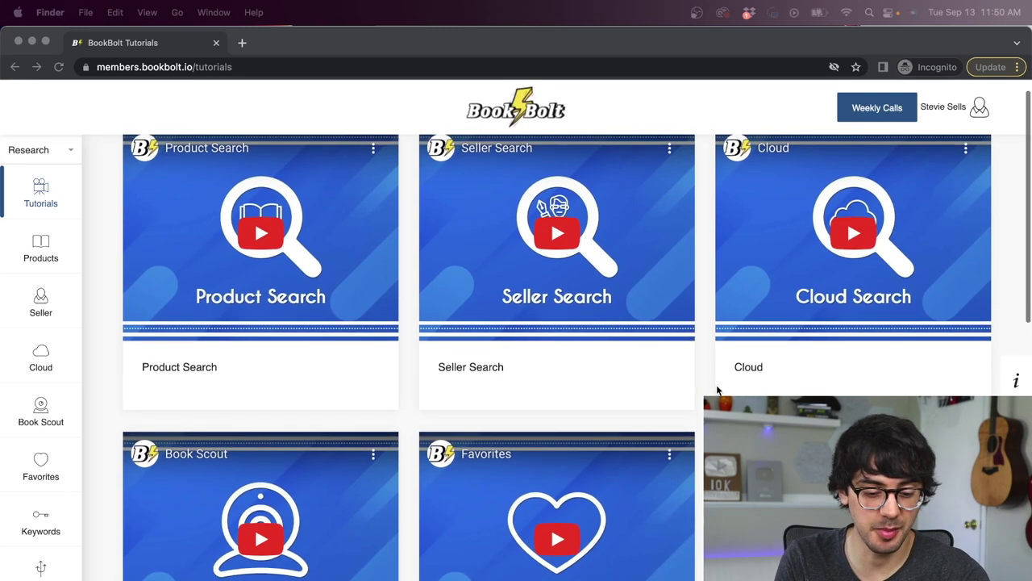
scroll(668, 323, down, 10)
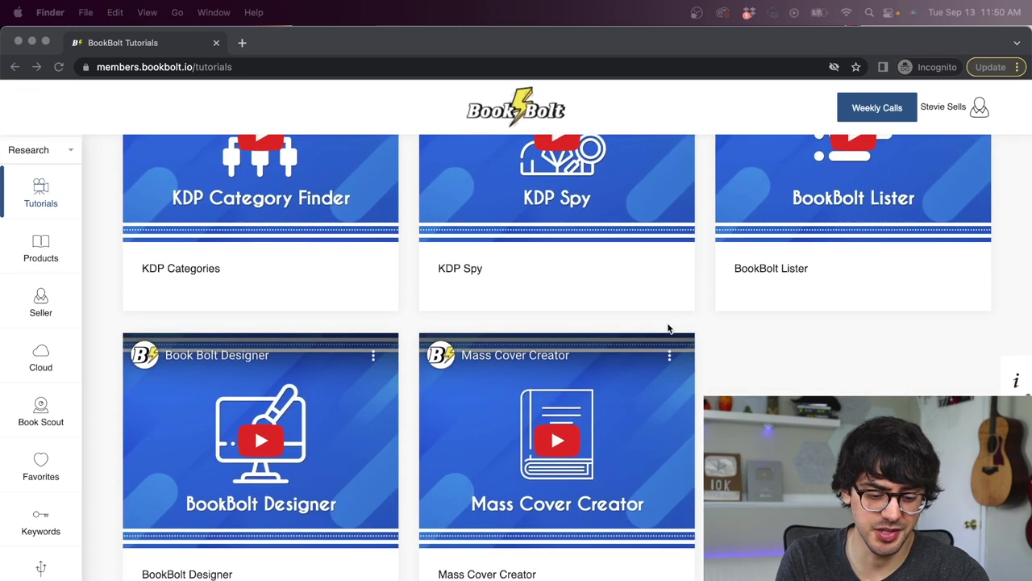
scroll(667, 324, up, 6)
scroll(667, 327, up, 3)
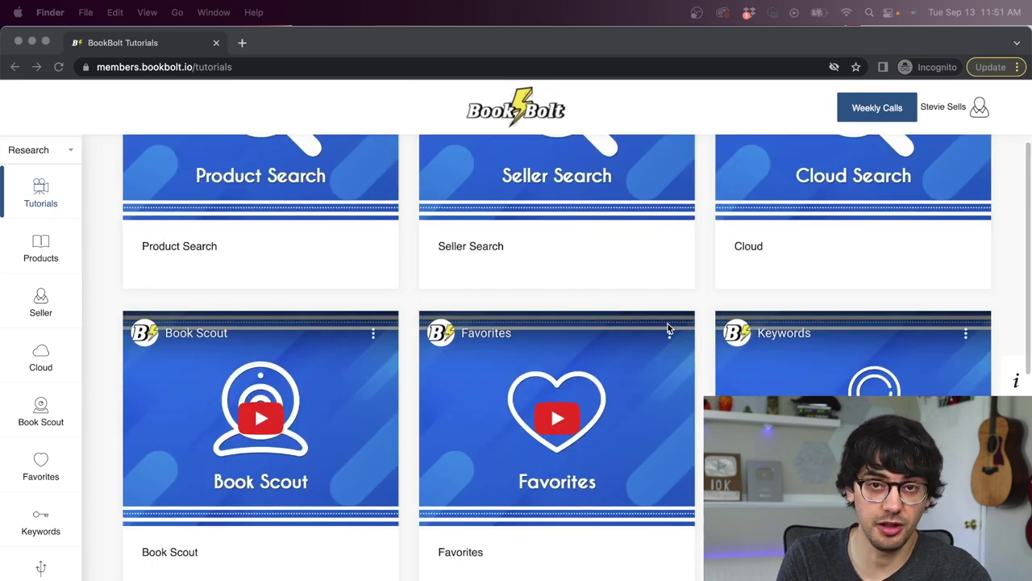
scroll(668, 327, up, 1)
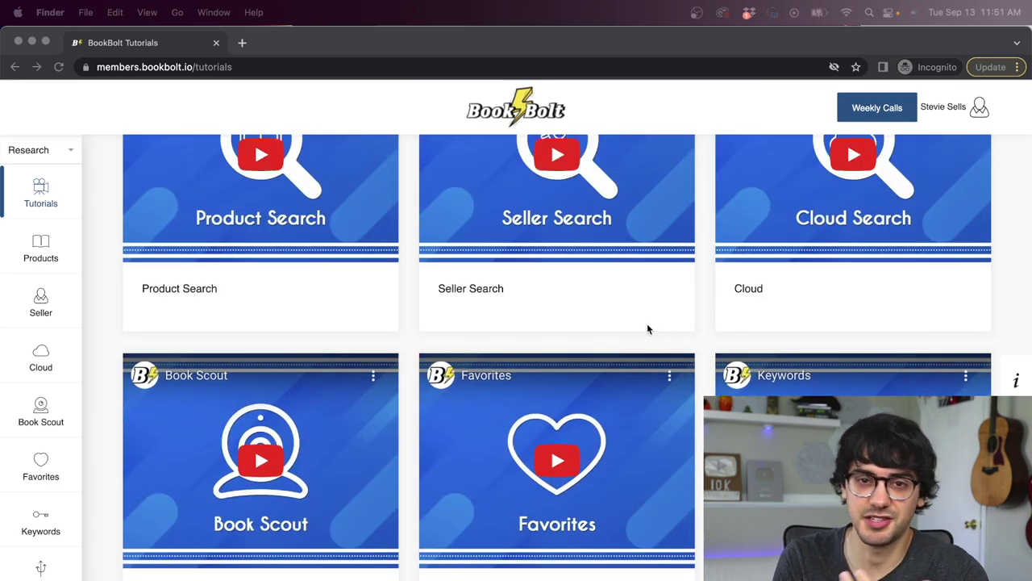
scroll(650, 327, down, 1)
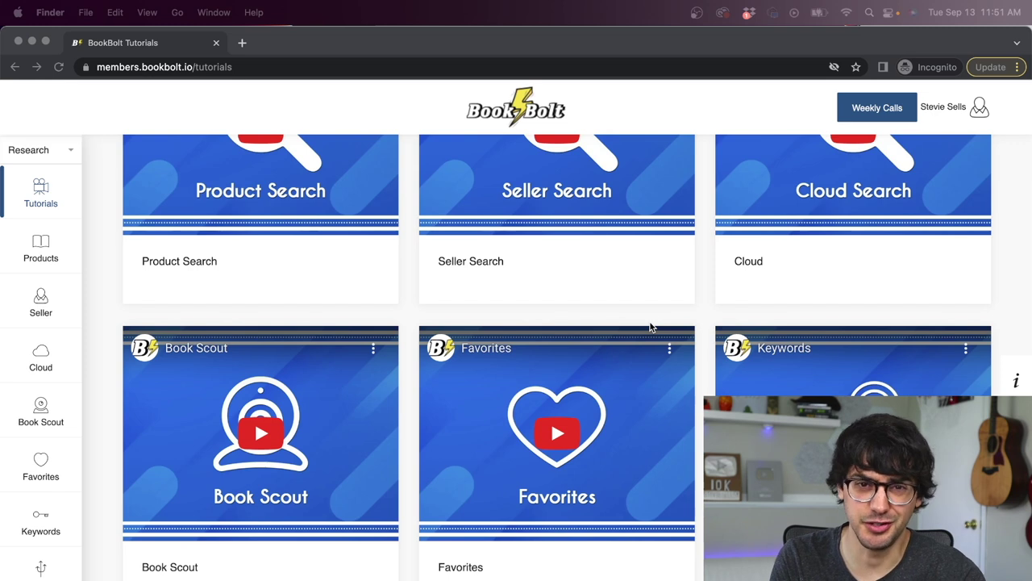
scroll(650, 327, down, 6)
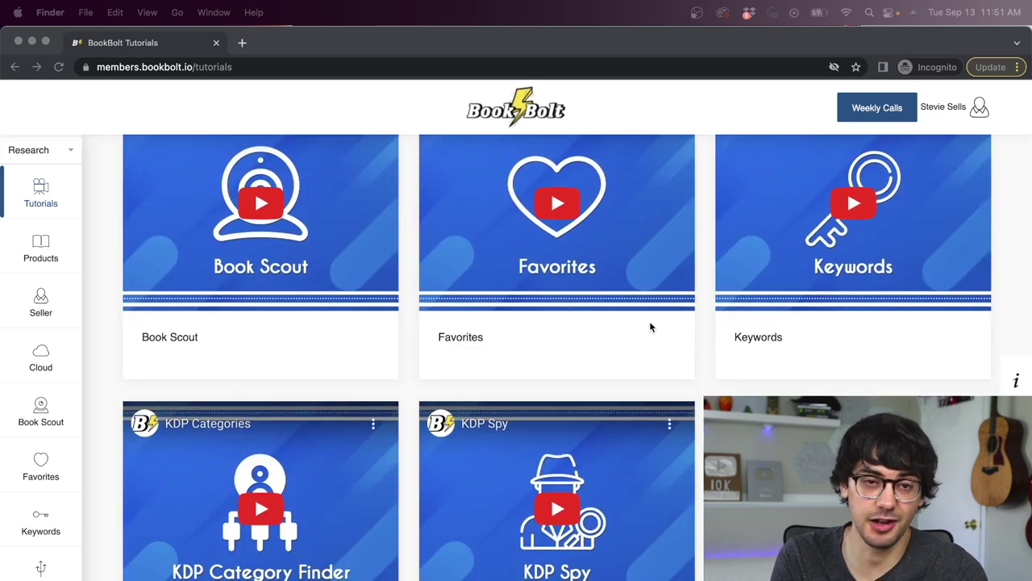
click(73, 386)
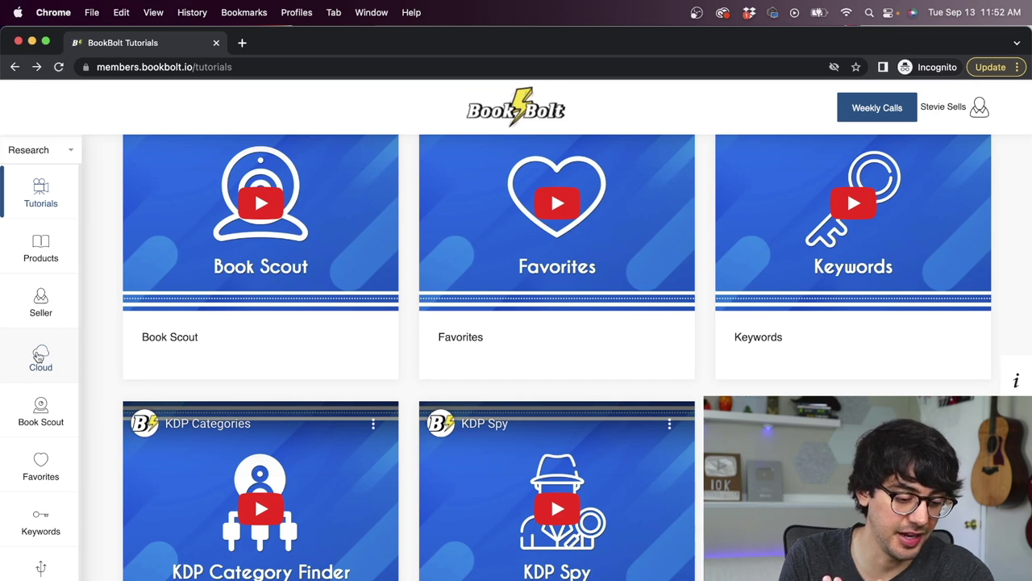
Step: Search Cloud for Top 100 bestsellers in the Journal category and expand the Results data summary
click(34, 357)
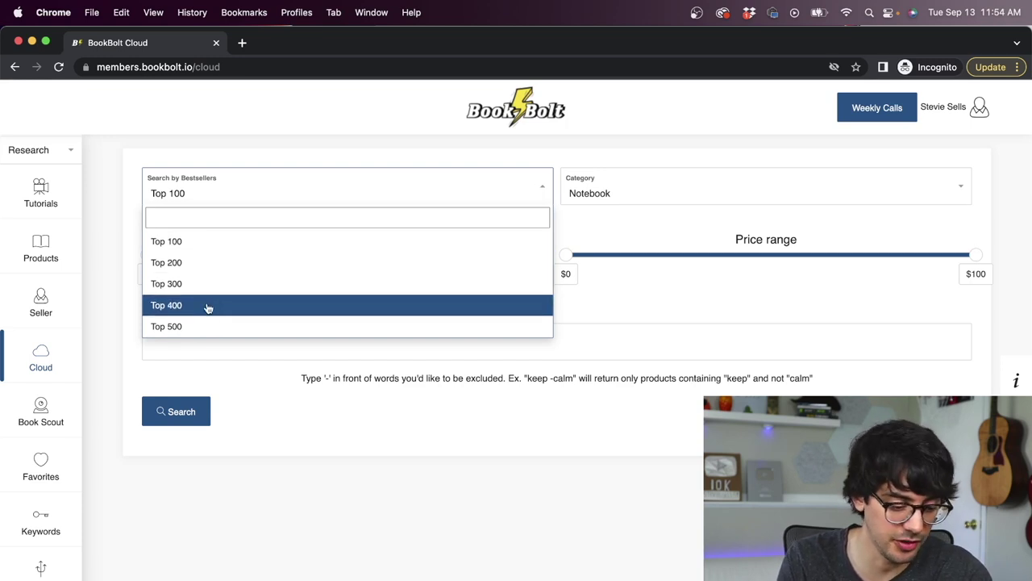
click(657, 198)
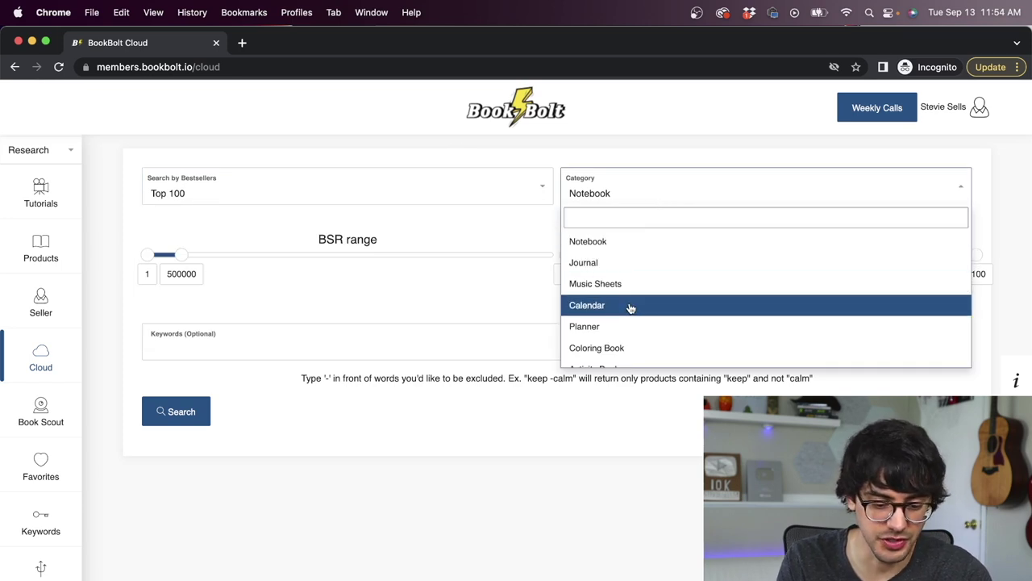
scroll(630, 308, down, 1)
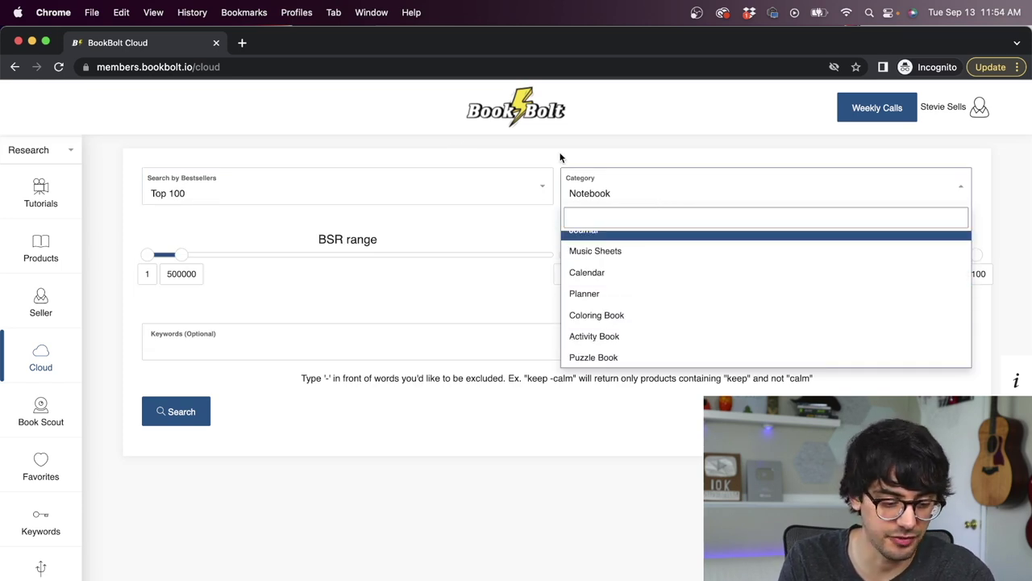
click(524, 158)
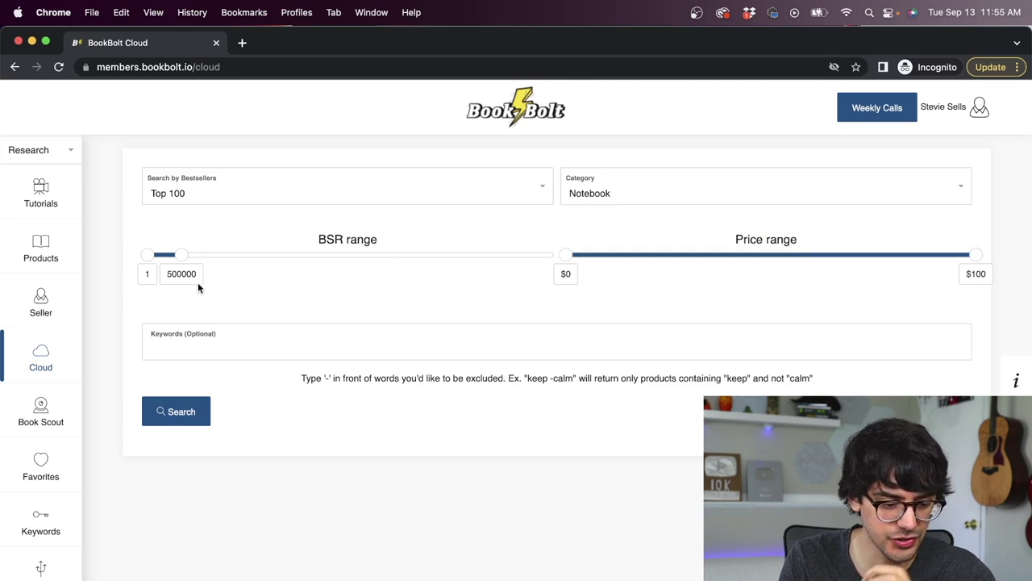
click(619, 201)
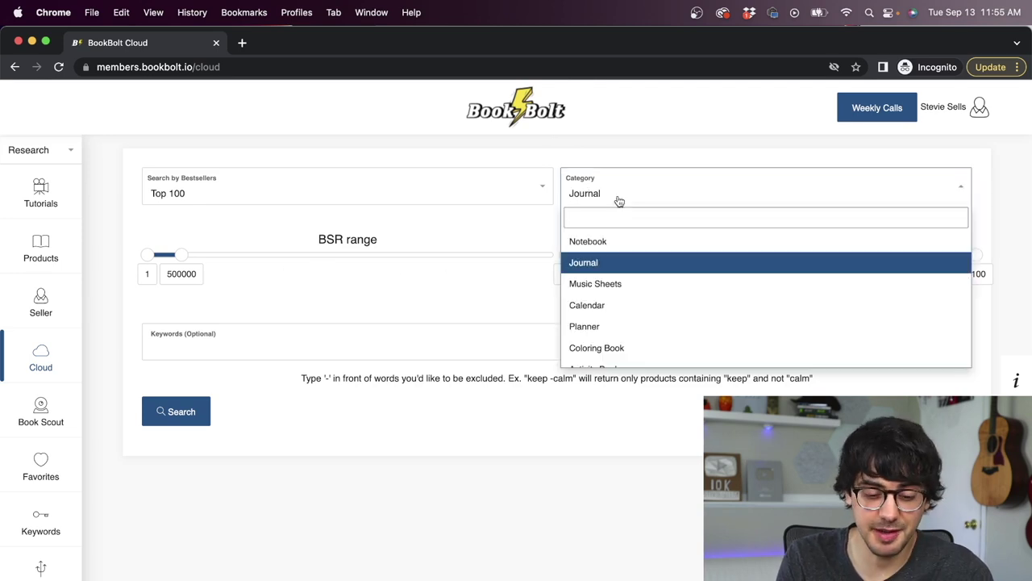
click(606, 269)
click(180, 416)
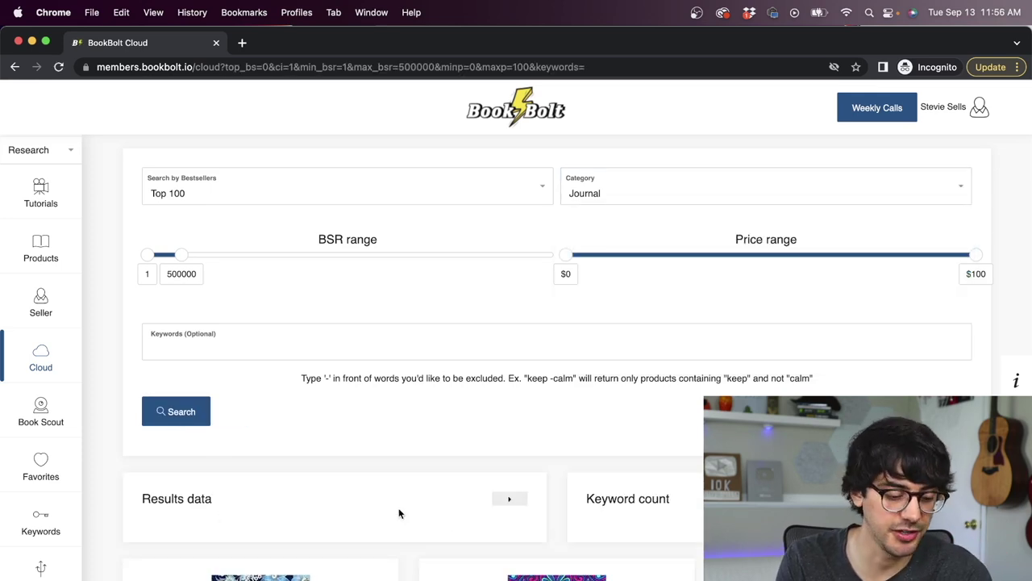
click(509, 498)
Step: Select the Average Price figure in the Results data summary
scroll(468, 488, down, 2)
scroll(467, 484, down, 4)
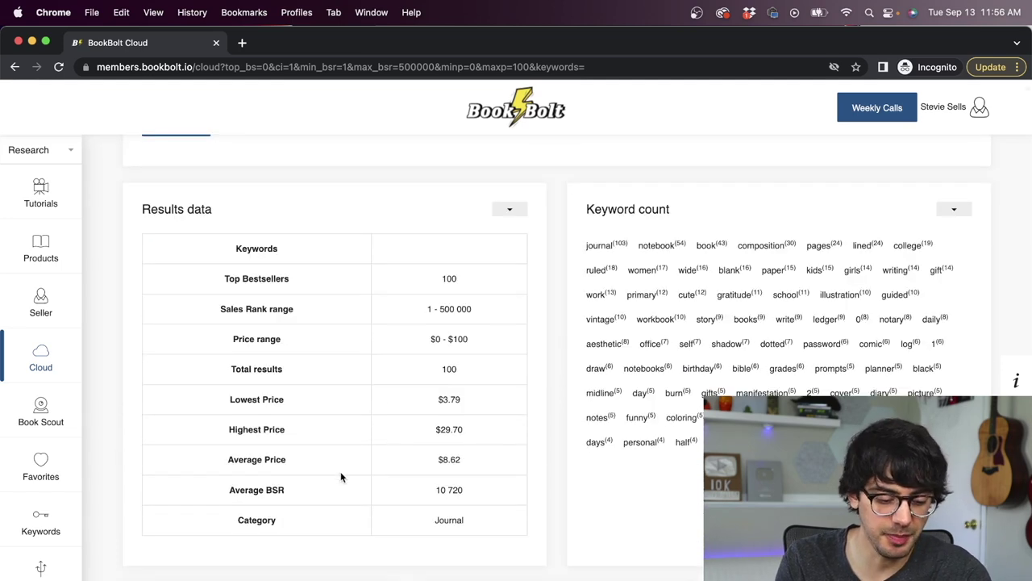
drag(226, 459, 485, 462)
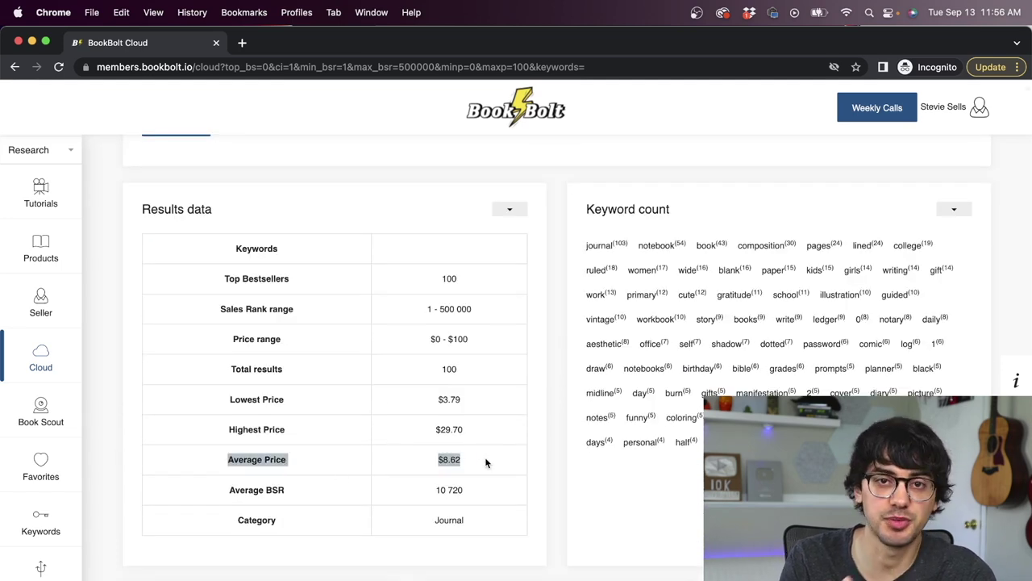
click(430, 461)
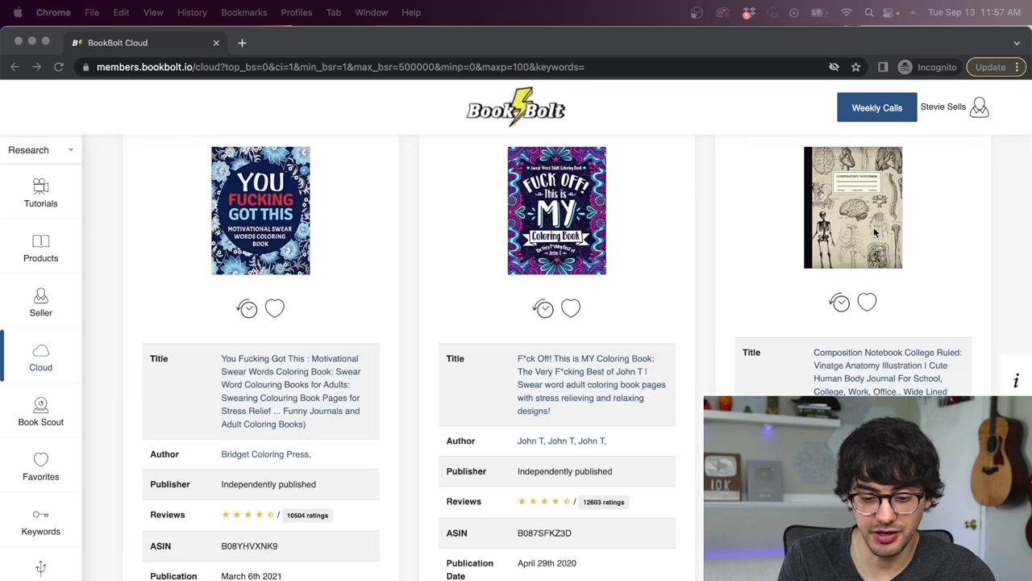
Step: Browse the Journal results and favorite the Dad Tell Me Your Story guided journal
scroll(874, 227, up, 1)
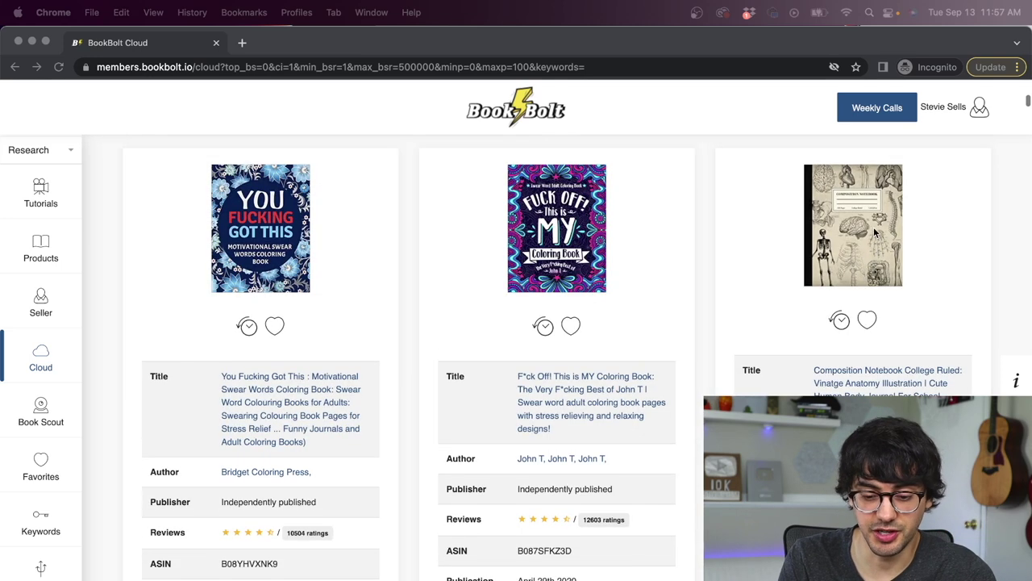
scroll(879, 232, up, 1)
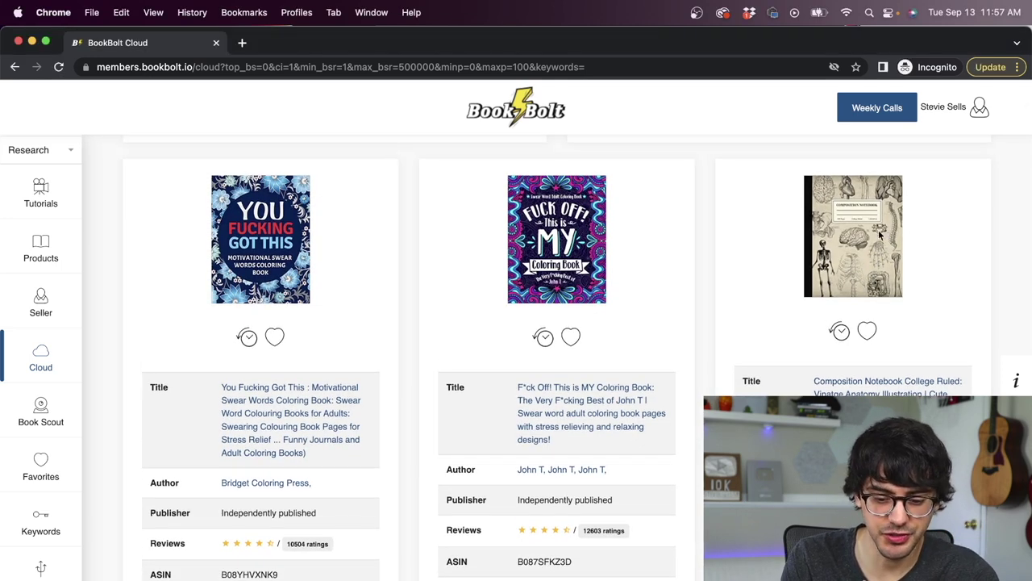
scroll(873, 272, down, 10)
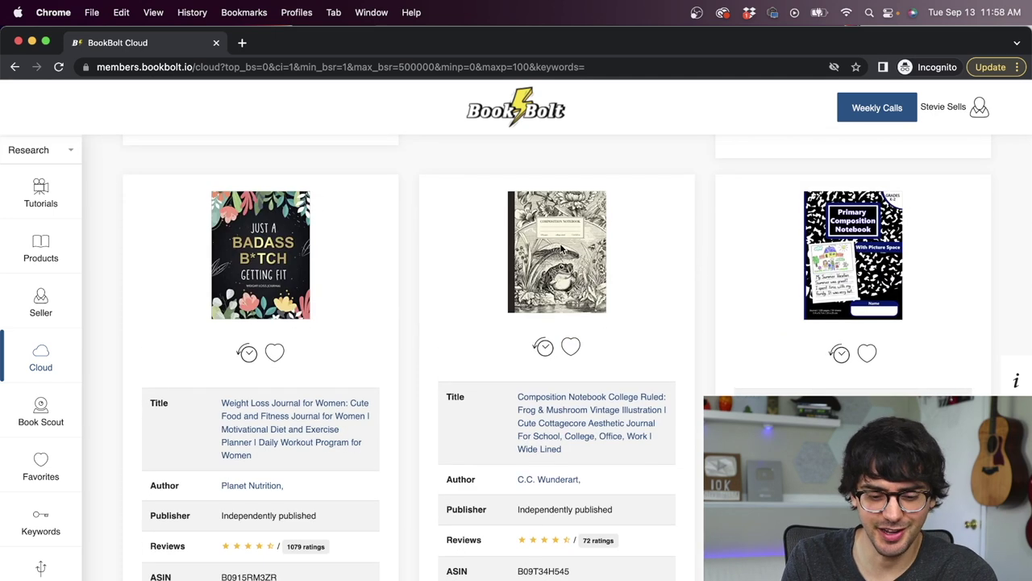
scroll(919, 254, down, 10)
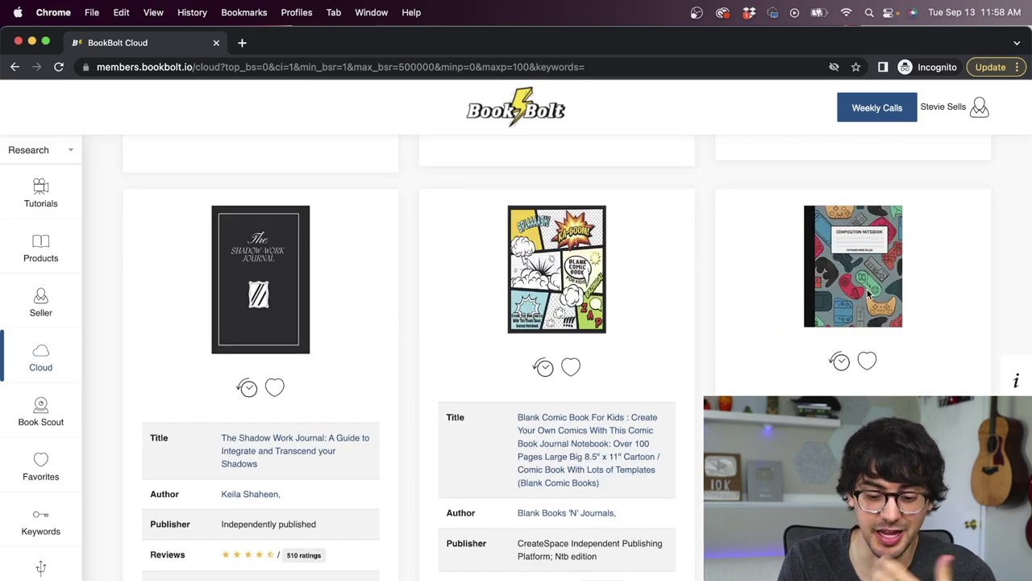
scroll(295, 226, down, 10)
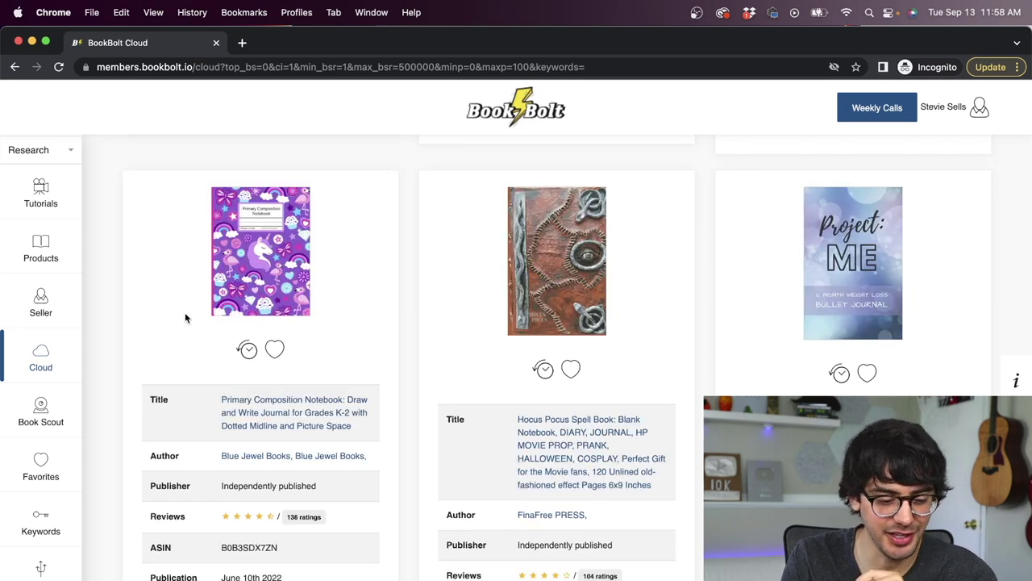
scroll(912, 257, down, 3)
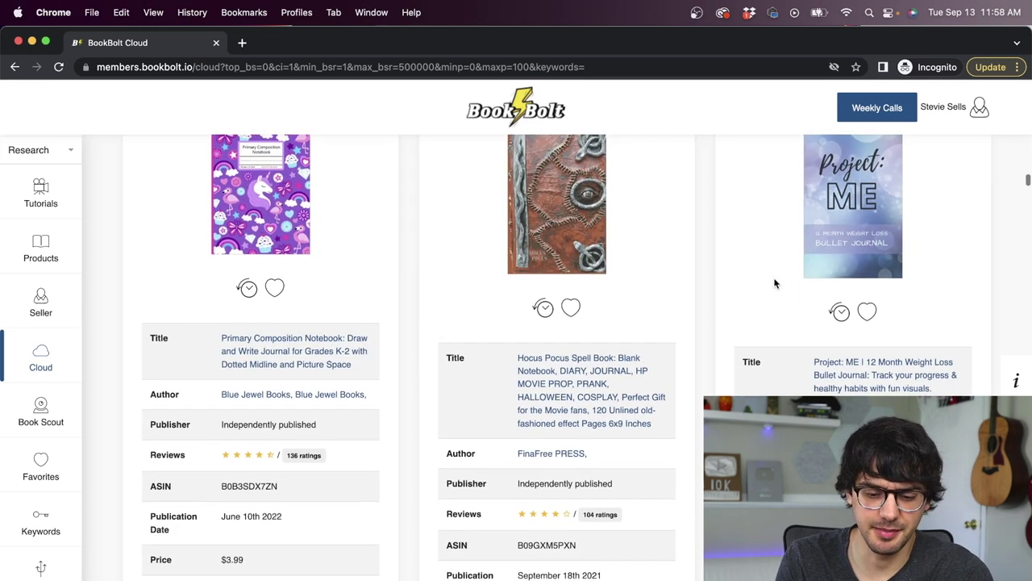
scroll(774, 283, up, 1)
scroll(775, 283, up, 3)
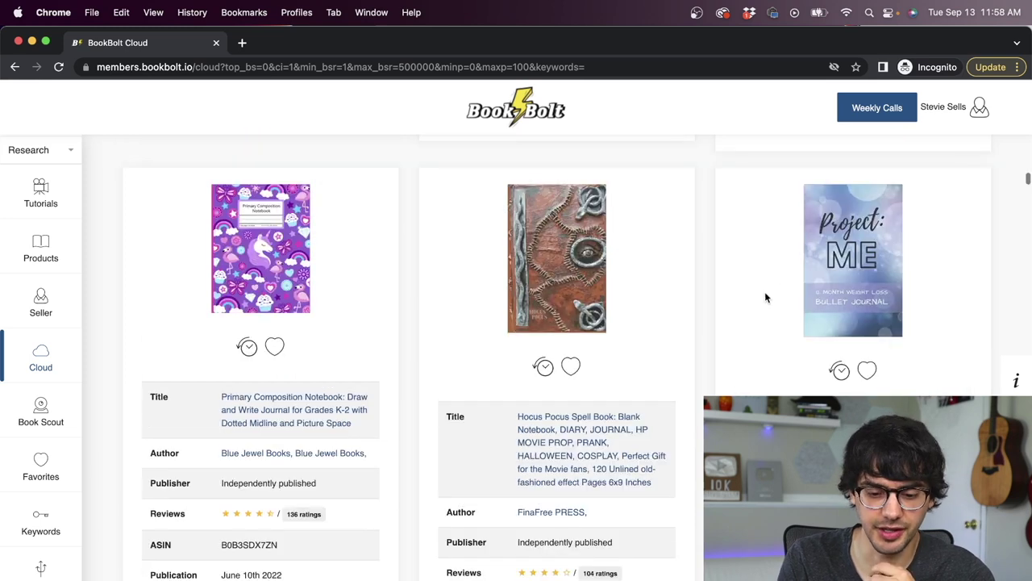
scroll(908, 255, down, 10)
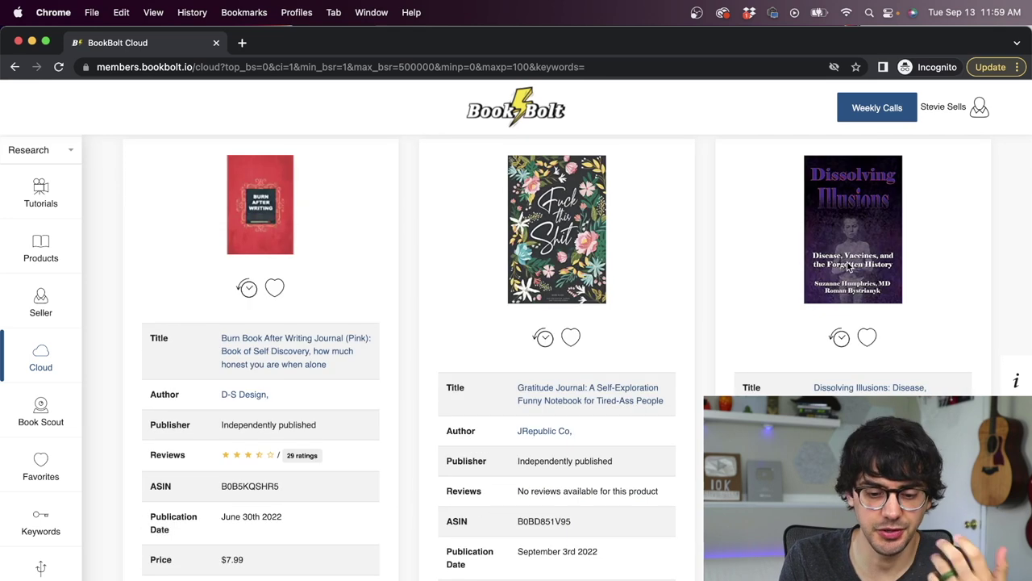
scroll(625, 246, down, 4)
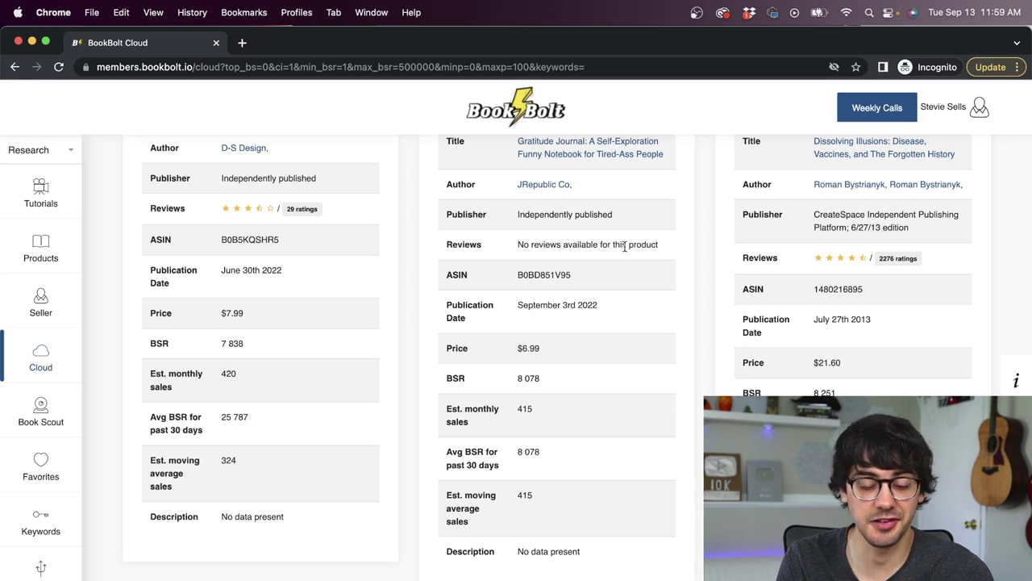
scroll(625, 246, down, 5)
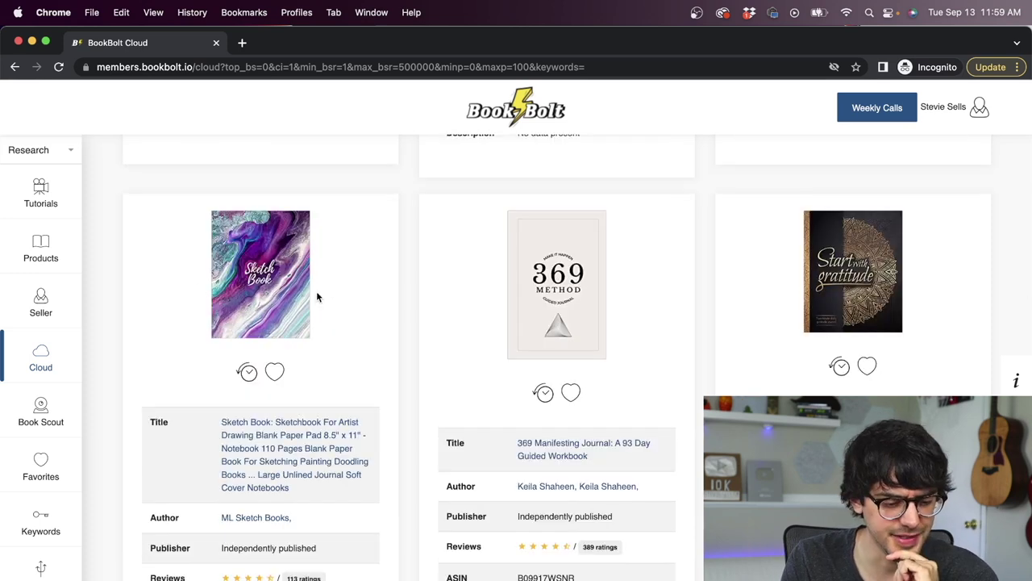
scroll(327, 254, down, 1)
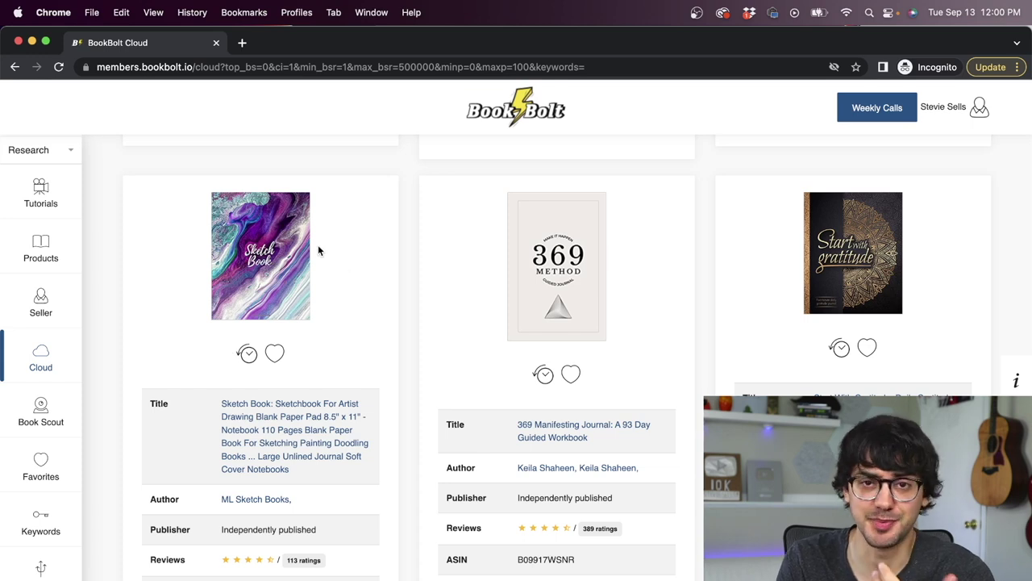
scroll(668, 302, down, 8)
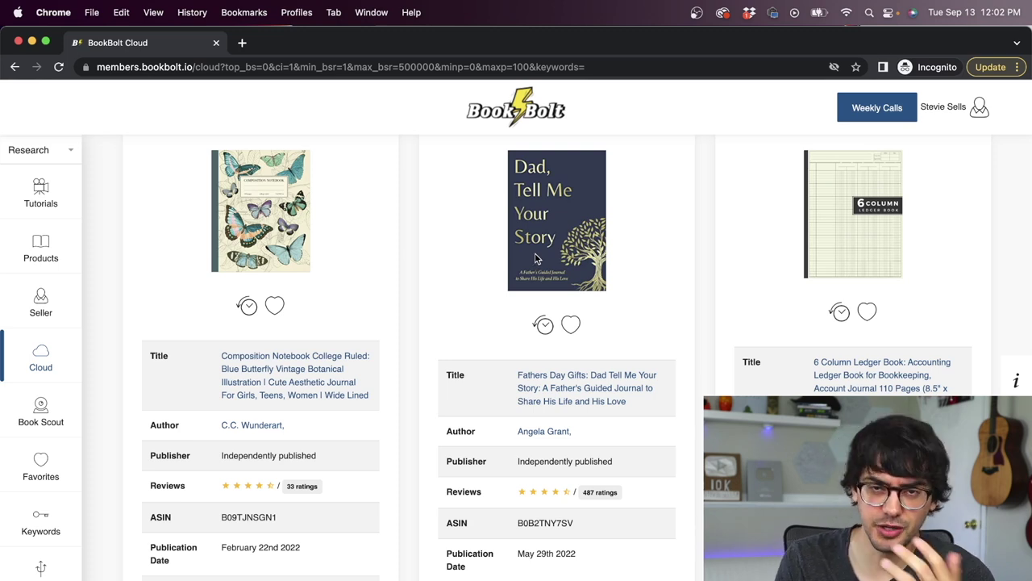
scroll(580, 299, down, 3)
click(573, 293)
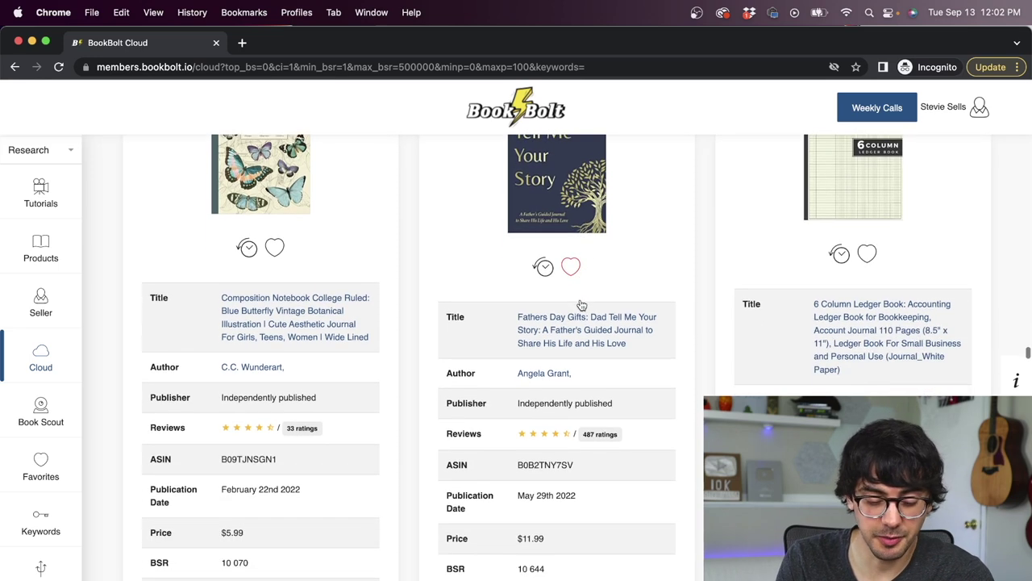
scroll(580, 298, down, 4)
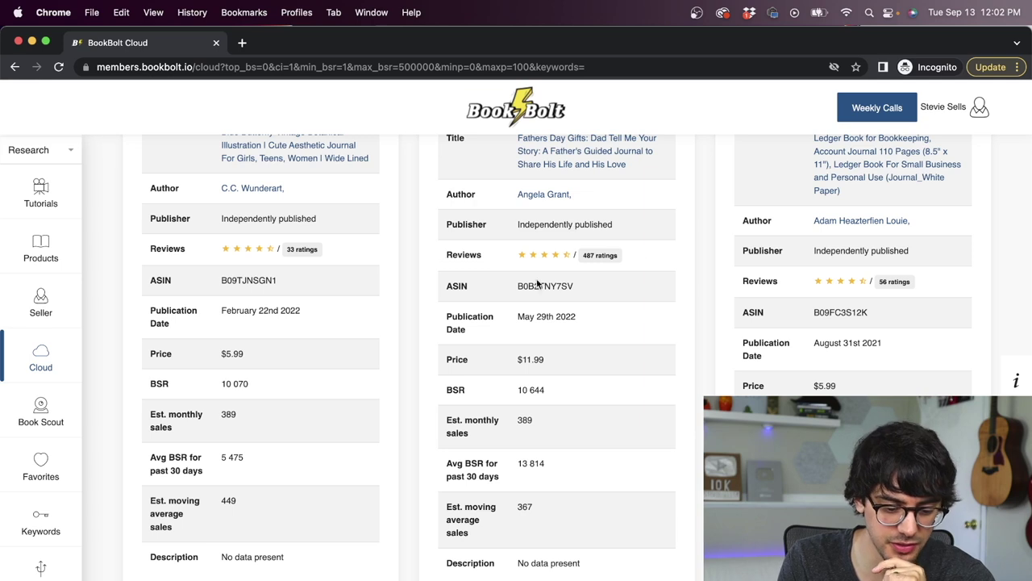
scroll(614, 326, down, 1)
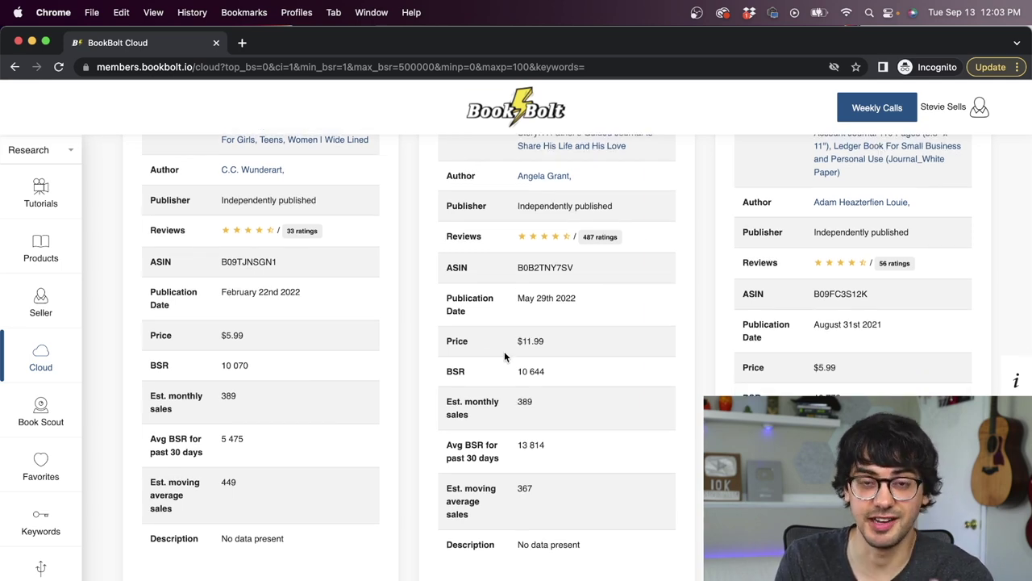
scroll(504, 356, down, 3)
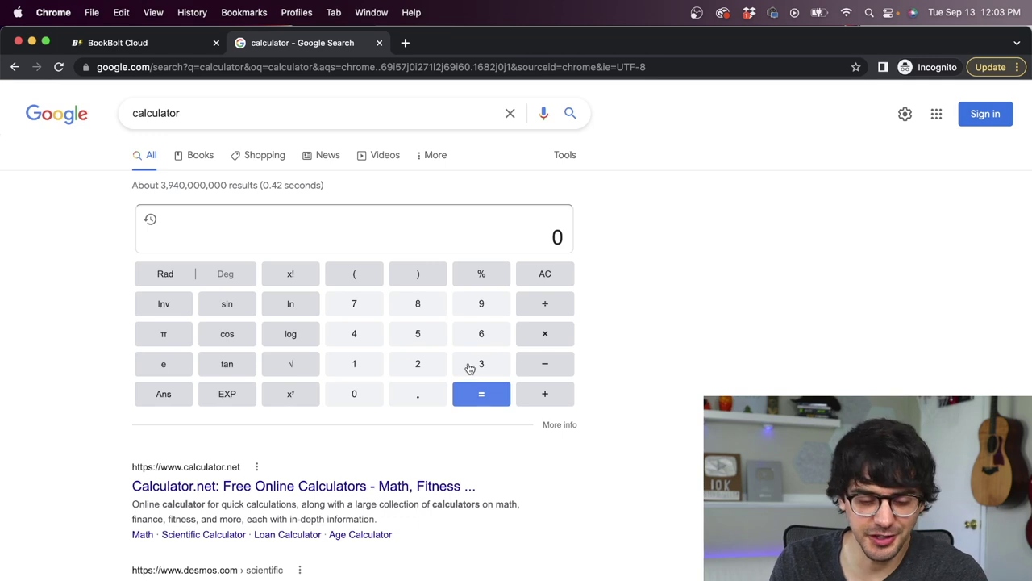
Step: Calculate 389 × 11.99 on the Google calculator, giving 4664.11 monthly revenue
click(469, 367)
click(419, 311)
click(484, 311)
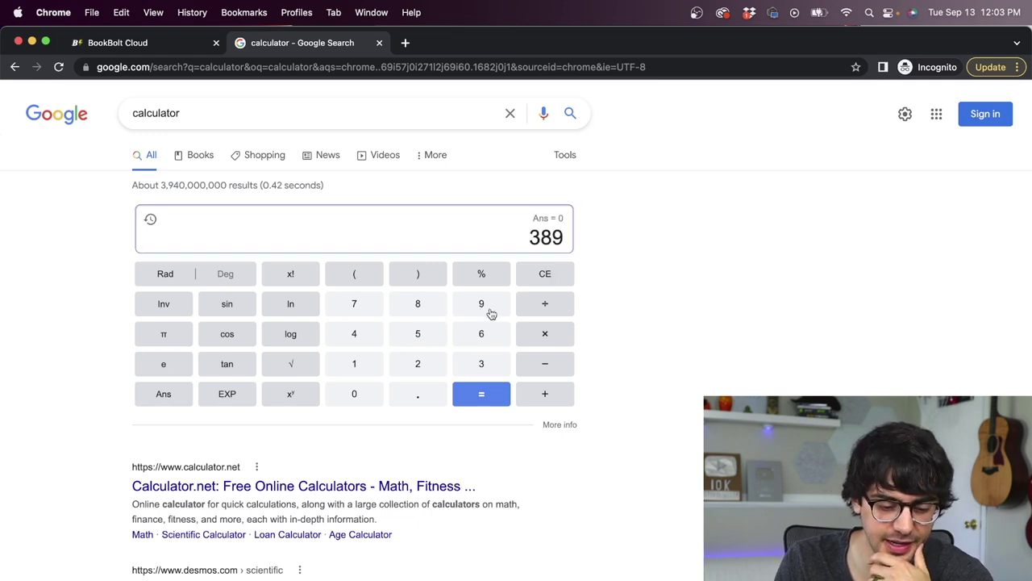
click(538, 333)
click(358, 364)
click(359, 365)
click(413, 396)
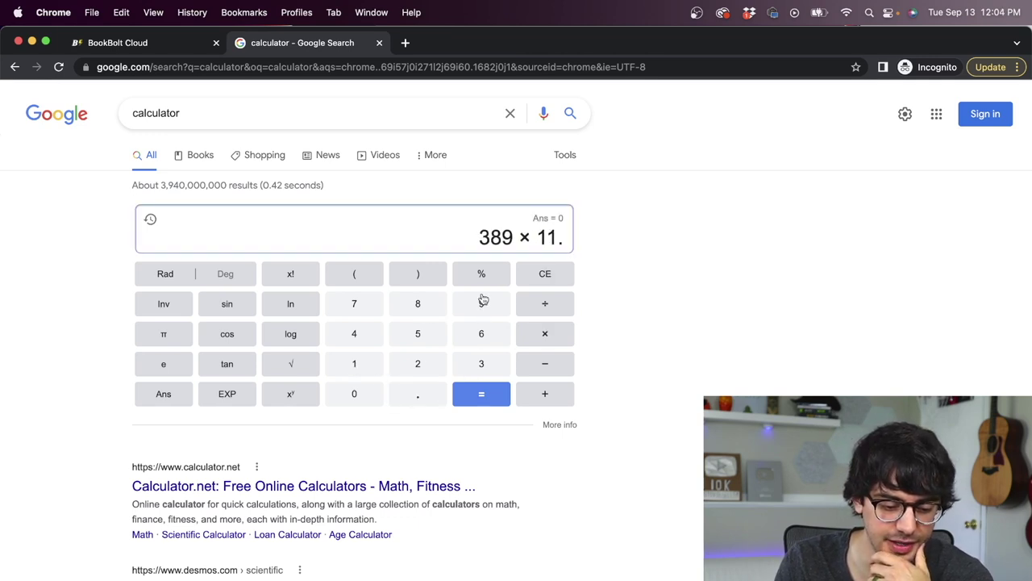
click(483, 302)
click(483, 302)
click(482, 393)
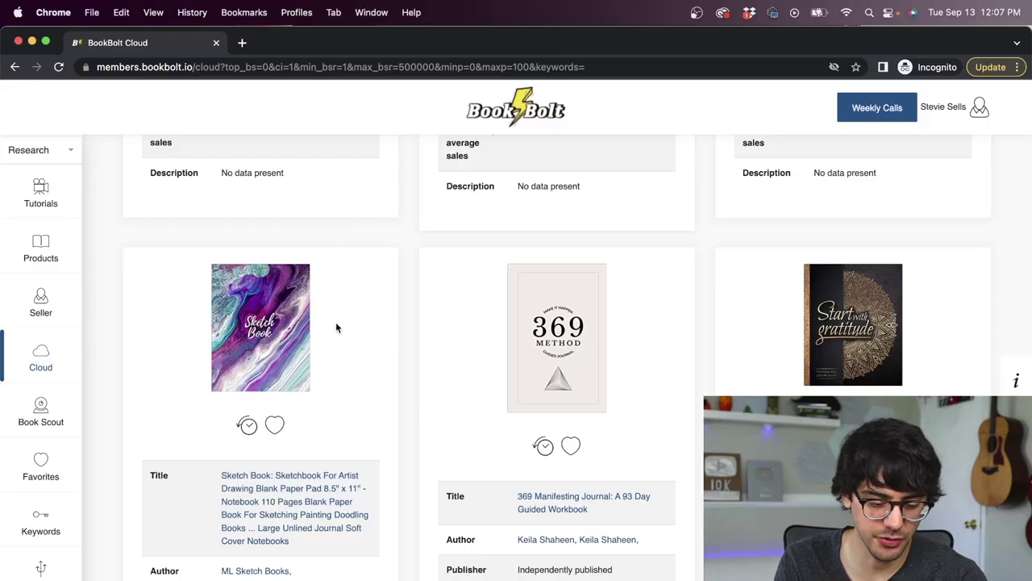
Step: Launch Book Bolt Designer from the account menu at the top right
scroll(368, 344, down, 1)
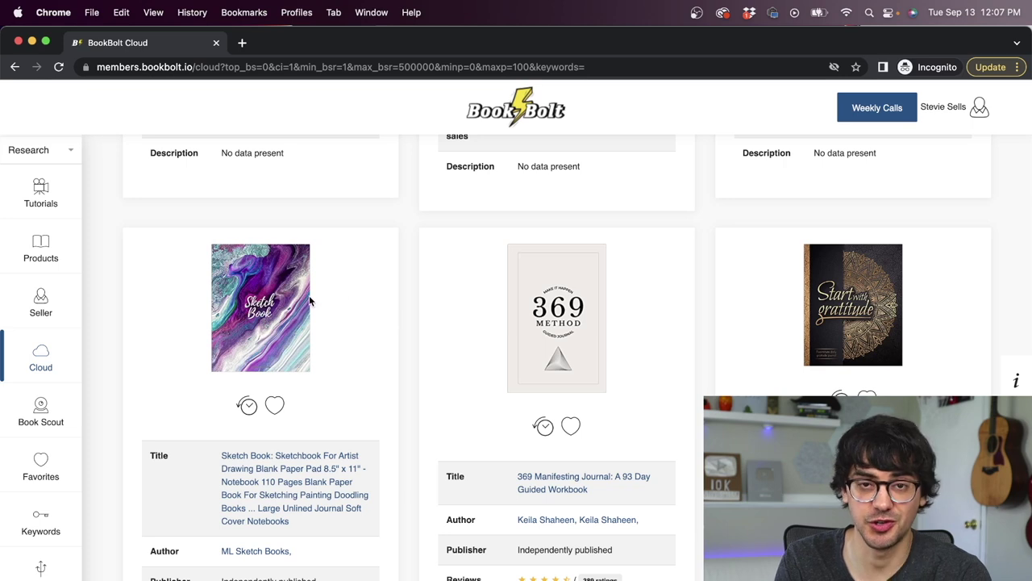
scroll(361, 280, down, 1)
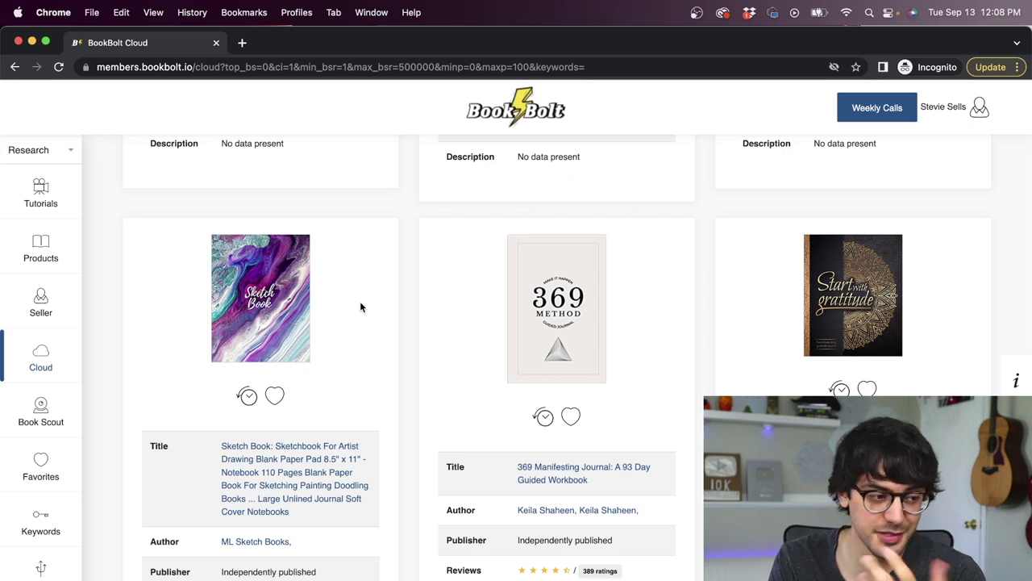
scroll(359, 301, down, 1)
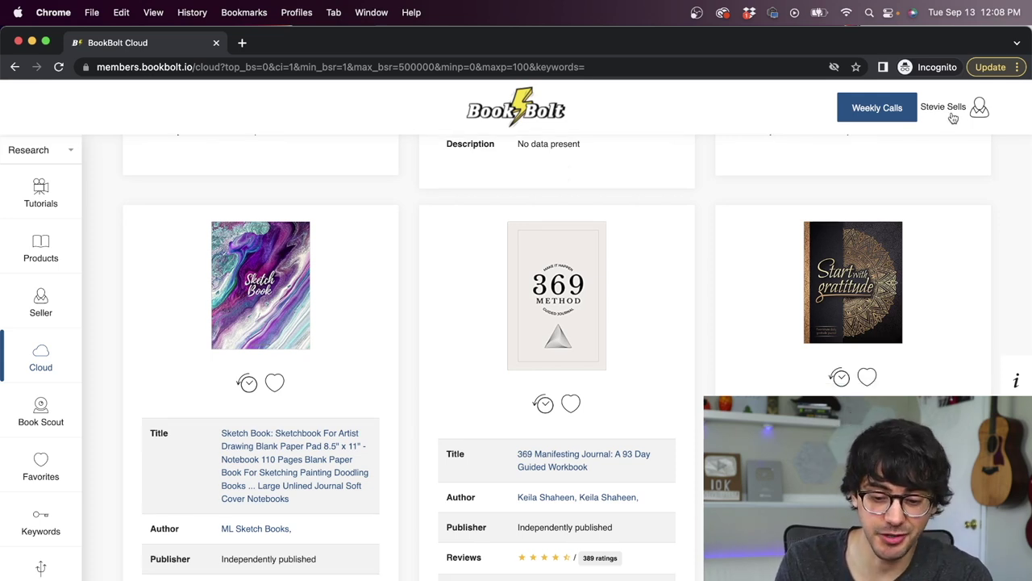
click(984, 115)
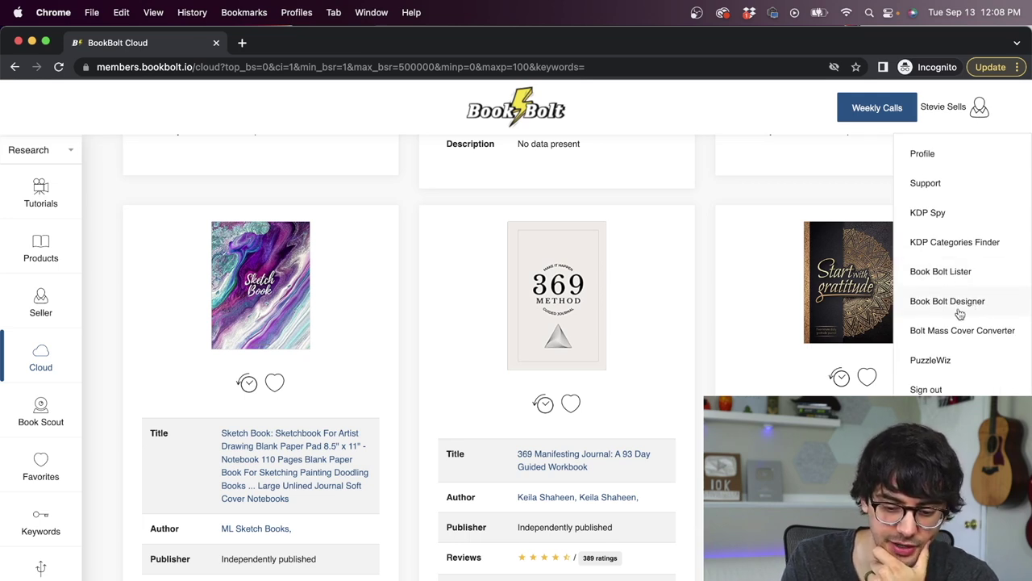
click(932, 303)
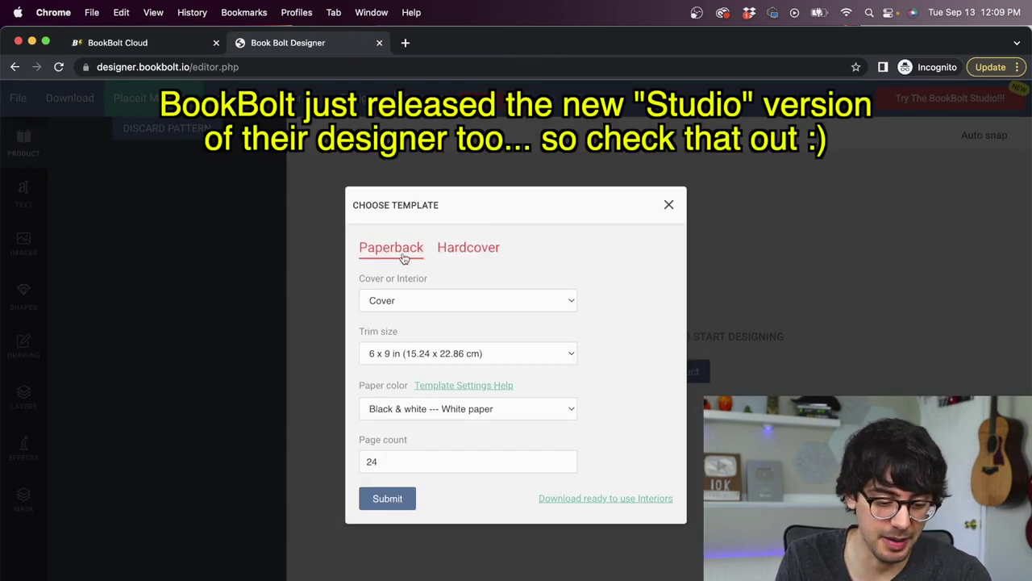
Step: Create a 6 x 9 in paperback cover template, black & white on white paper, with 50 pages
click(396, 300)
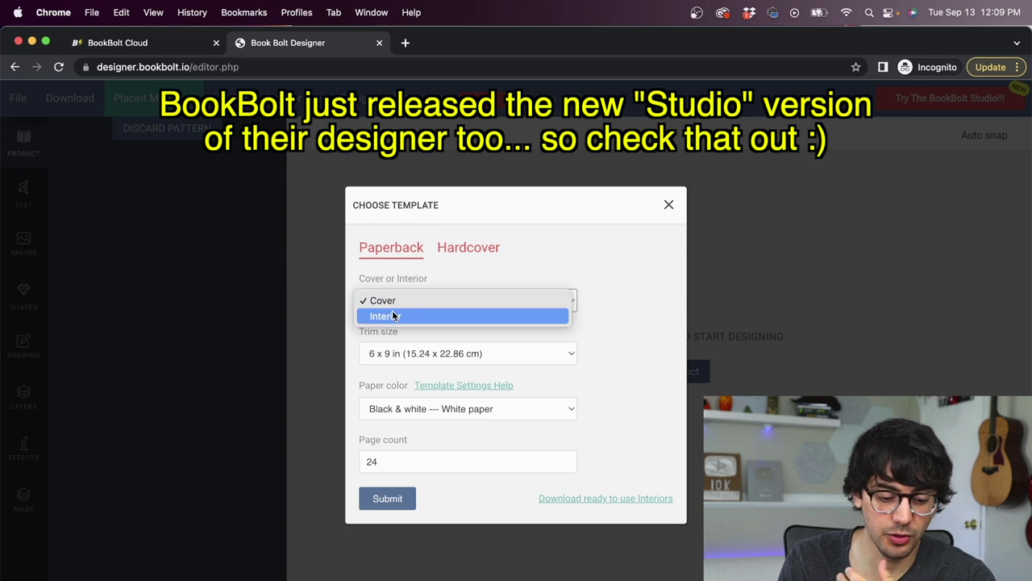
click(488, 290)
click(473, 357)
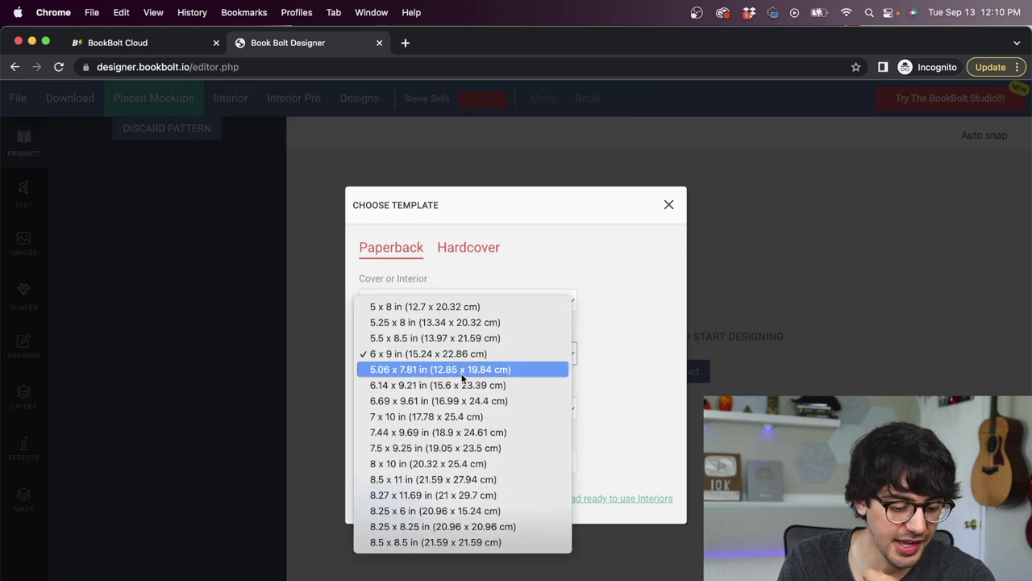
click(428, 355)
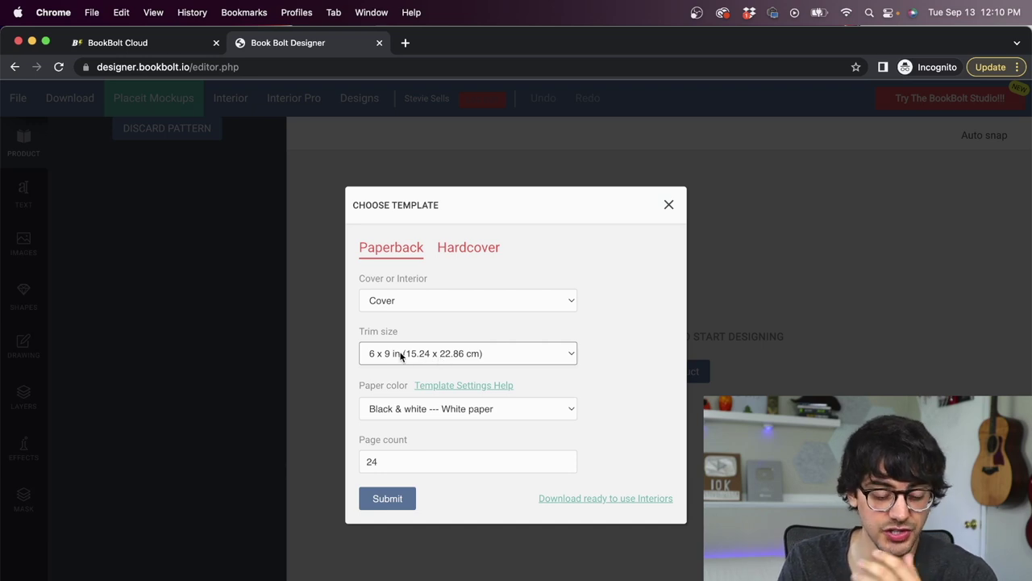
click(422, 353)
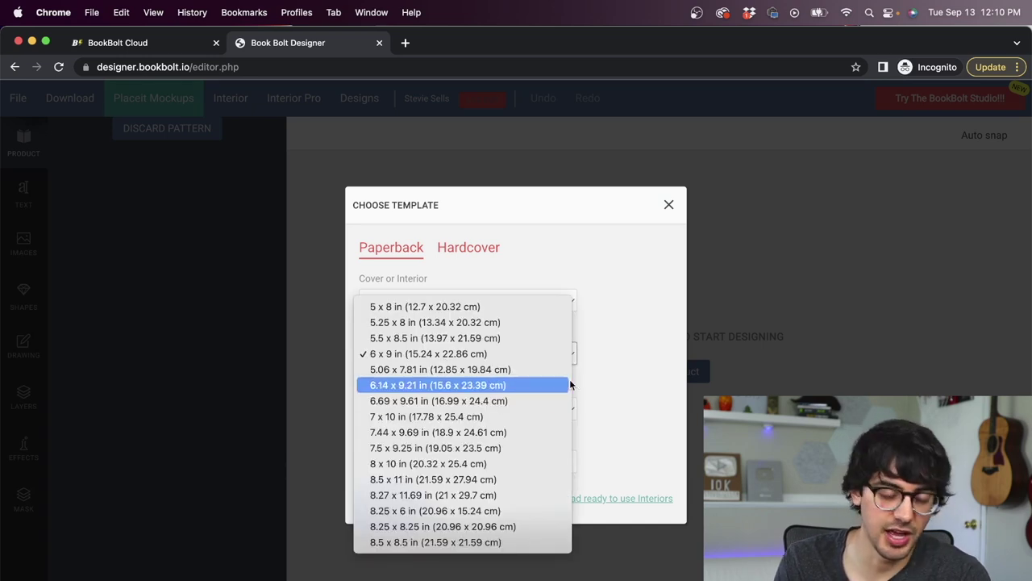
key(Escape)
click(564, 408)
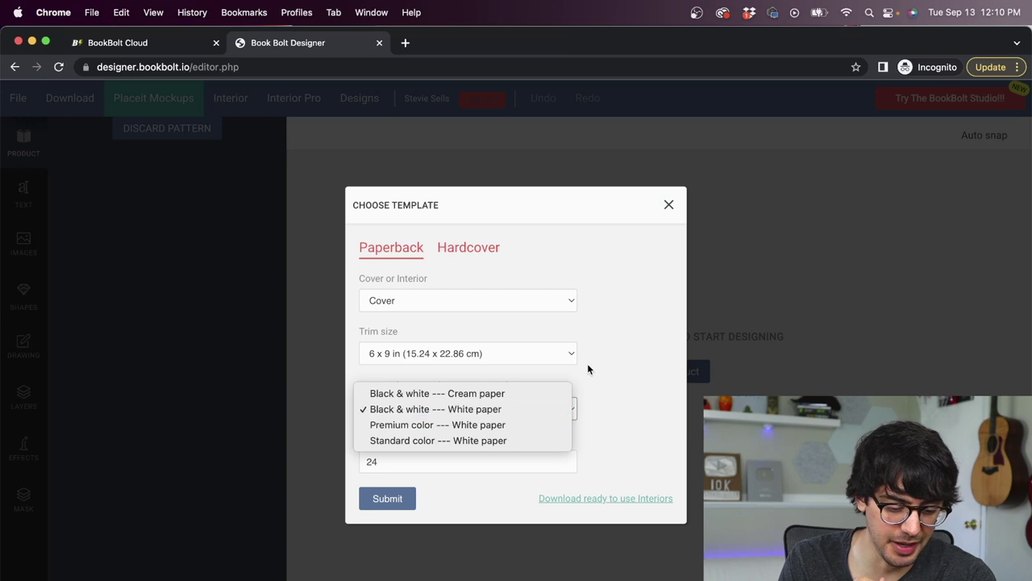
click(496, 409)
click(378, 468)
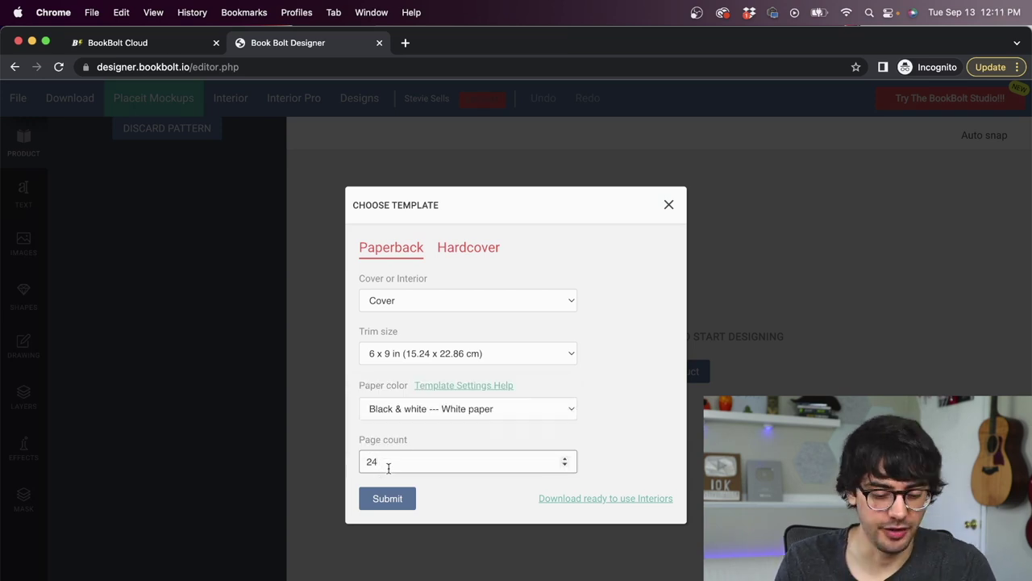
key(BackSpace)
key(BackSpace)
text(50)
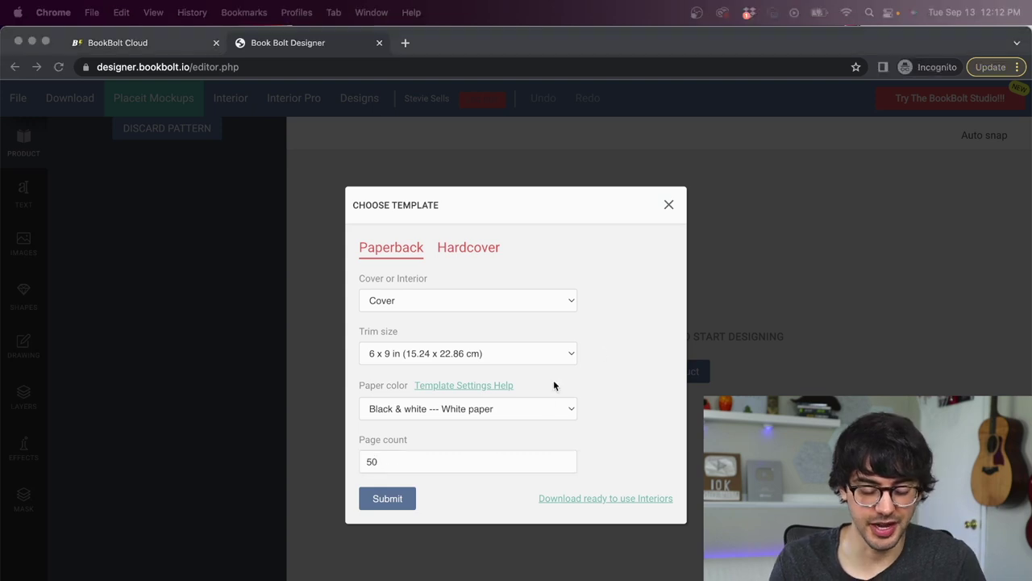
click(387, 497)
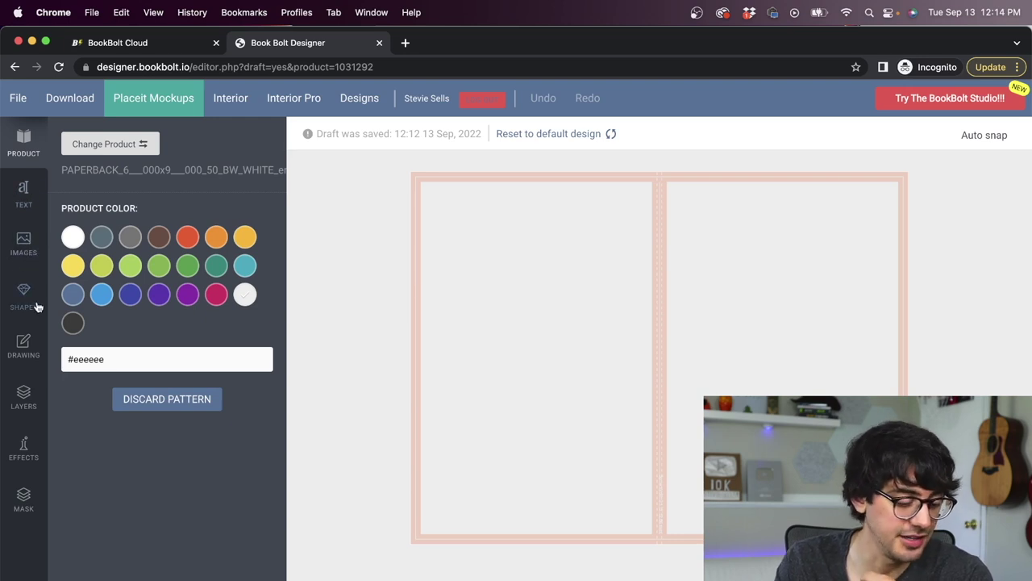
Step: Open the uploaded images collection holding the pink-and-teal marble image
scroll(57, 319, down, 1)
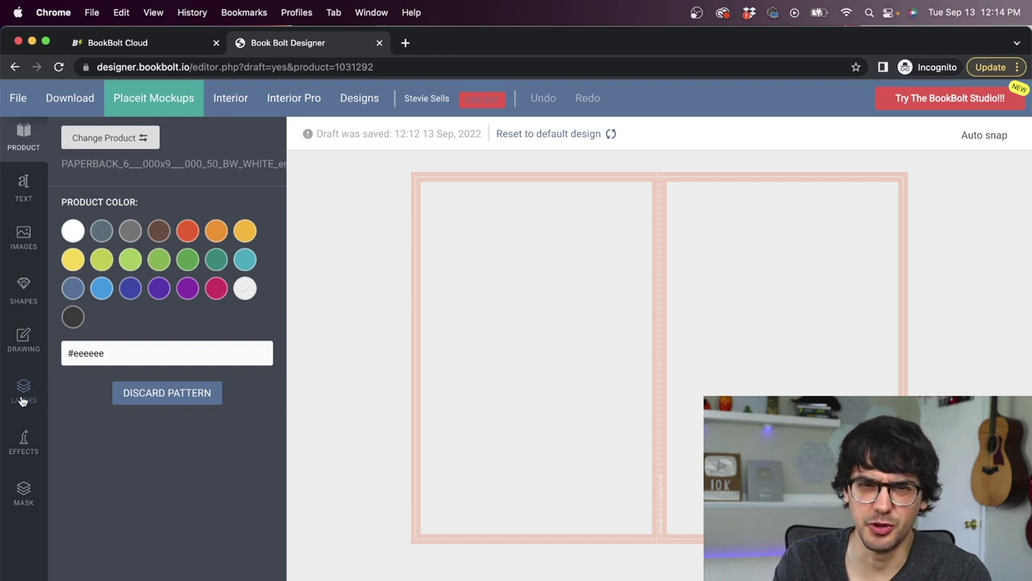
scroll(24, 403, down, 1)
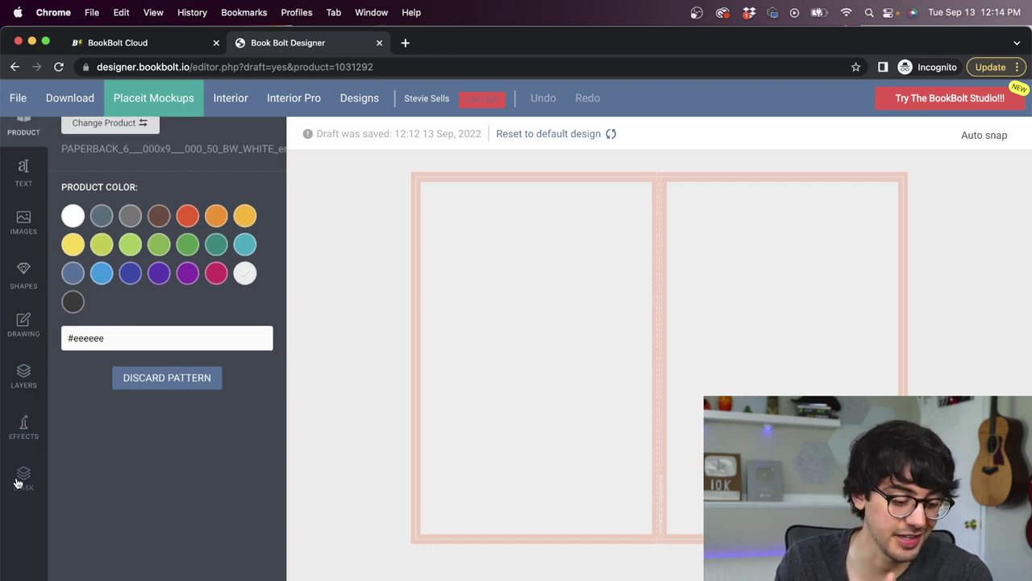
scroll(23, 258, up, 2)
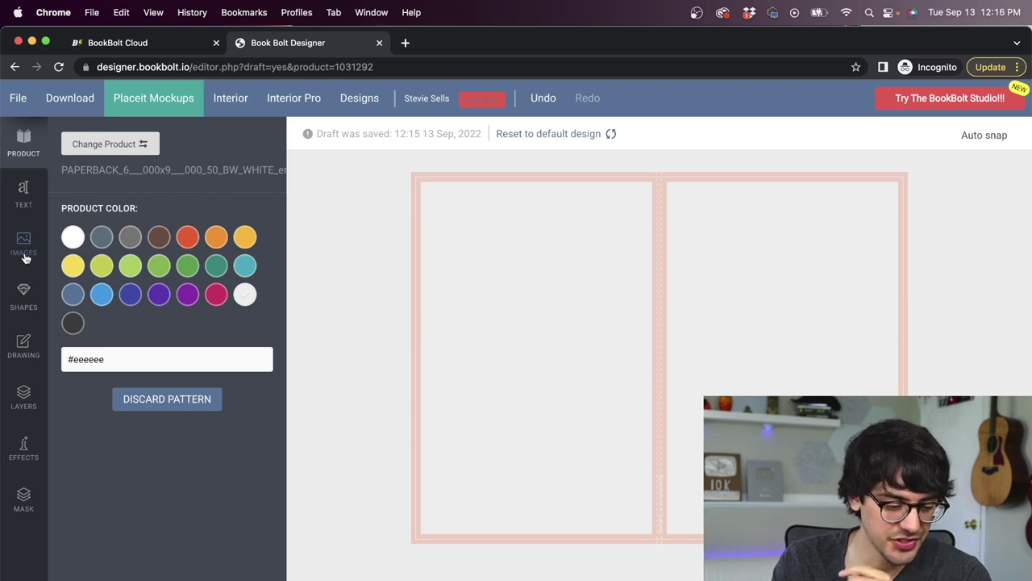
click(23, 246)
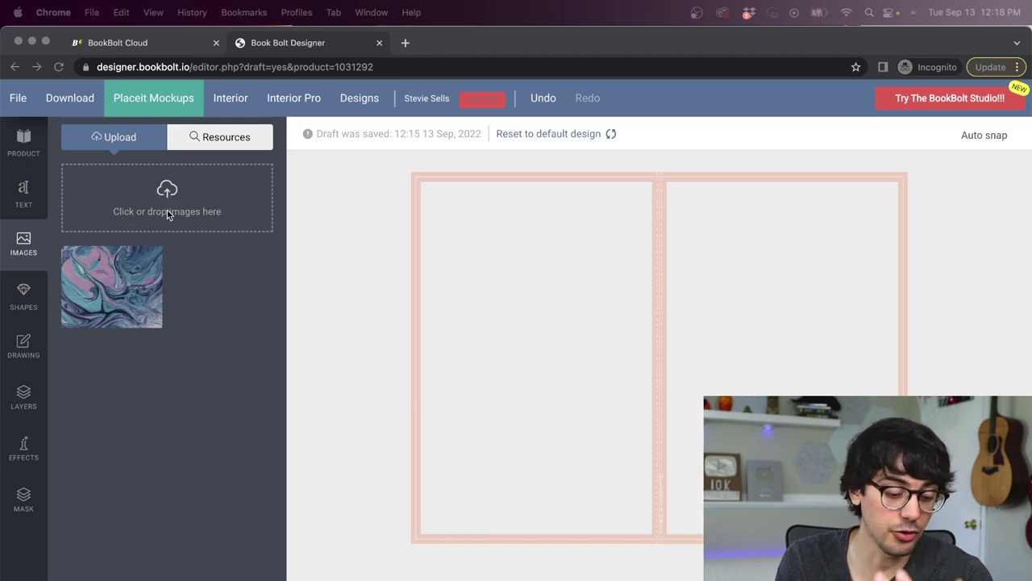
Step: Place the marble image on the cover, rotate it to portrait, and fit it to the right half
click(123, 290)
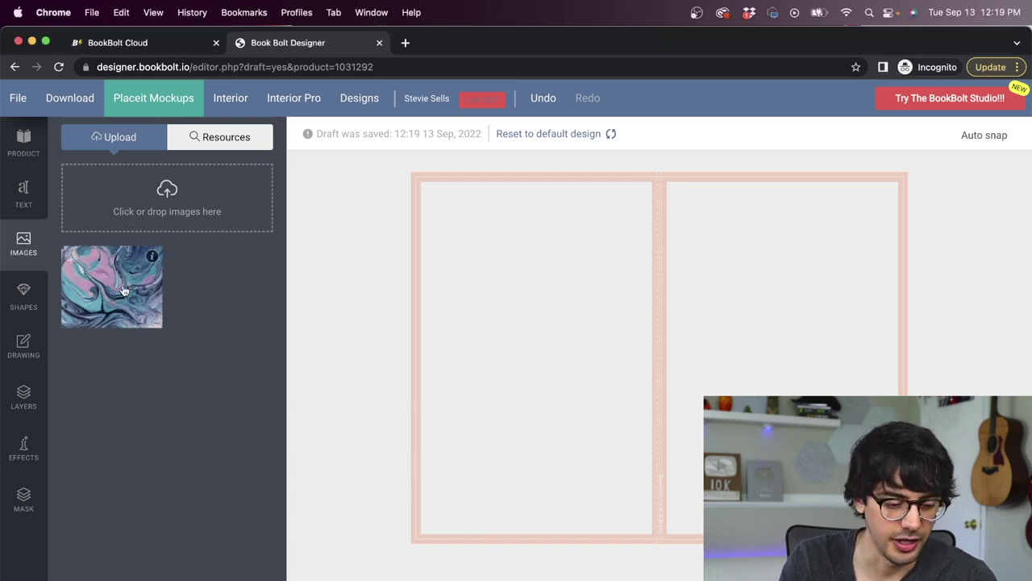
drag(123, 290, 606, 282)
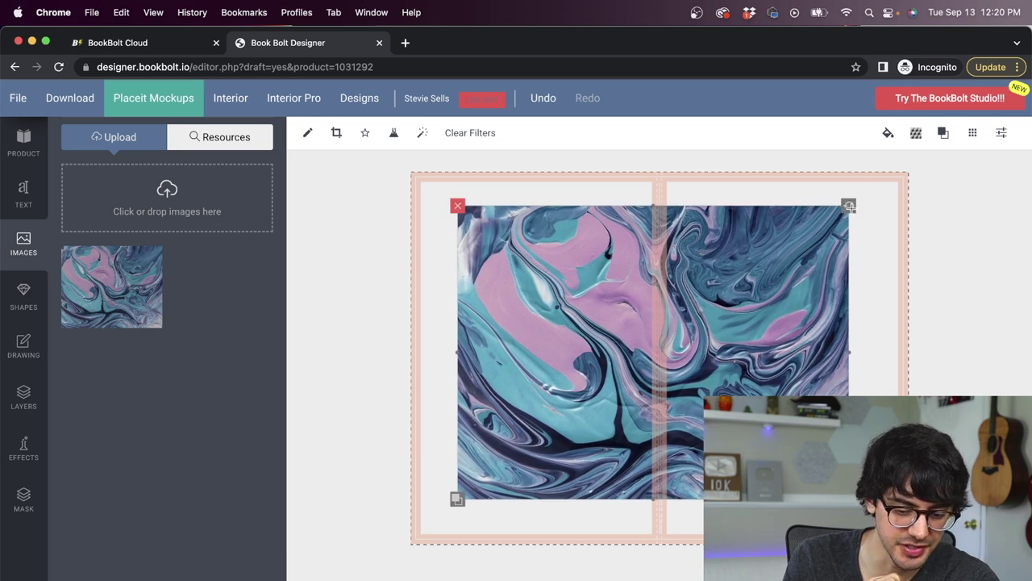
drag(850, 207, 794, 544)
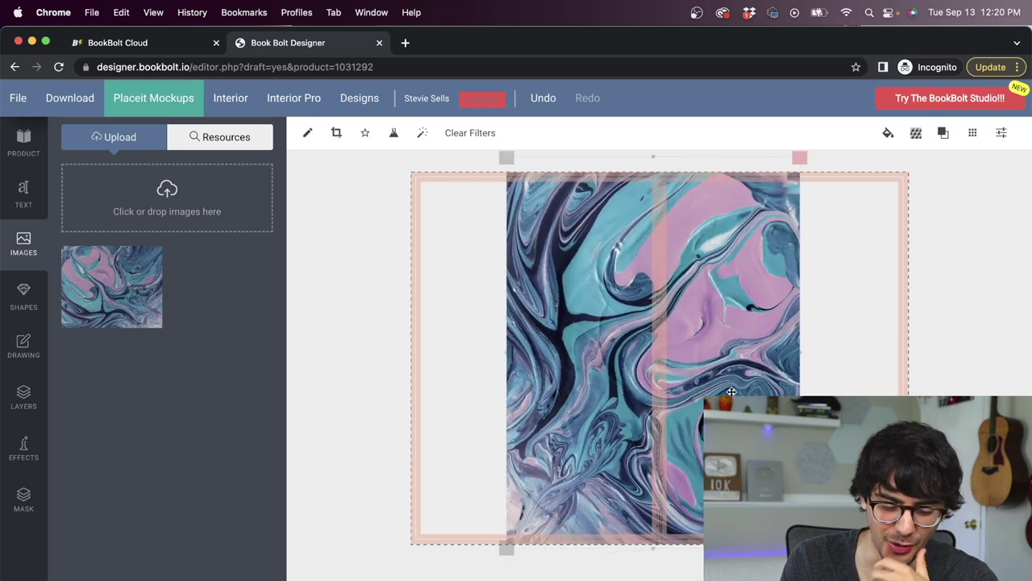
drag(728, 393, 771, 302)
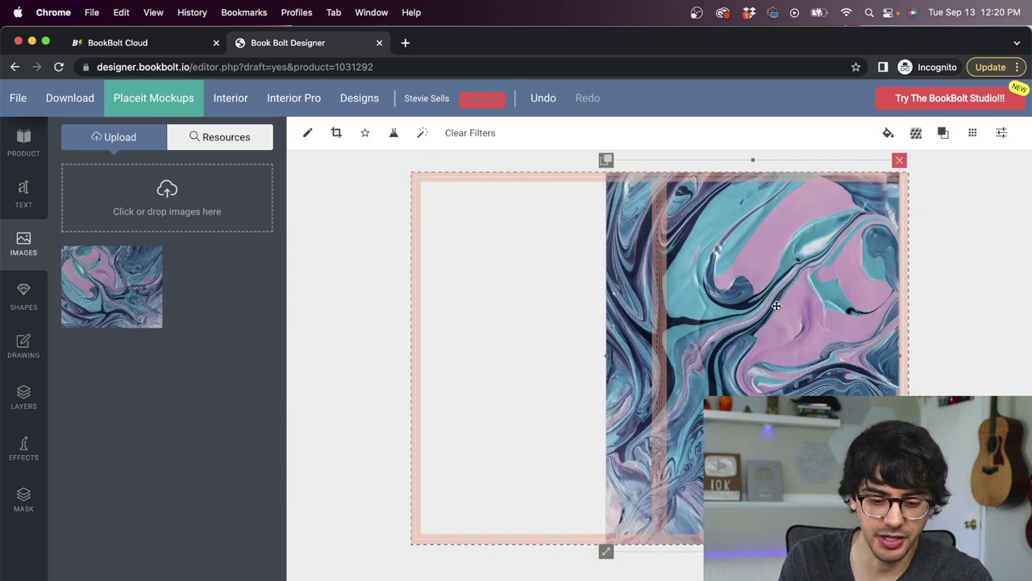
drag(775, 306, 548, 300)
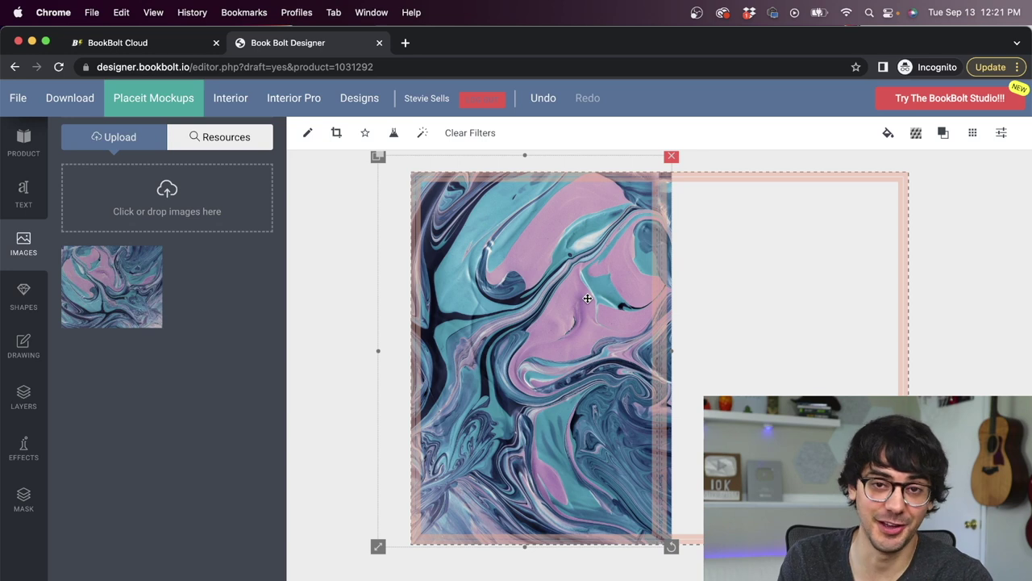
drag(587, 298, 754, 289)
key(ctrl+z)
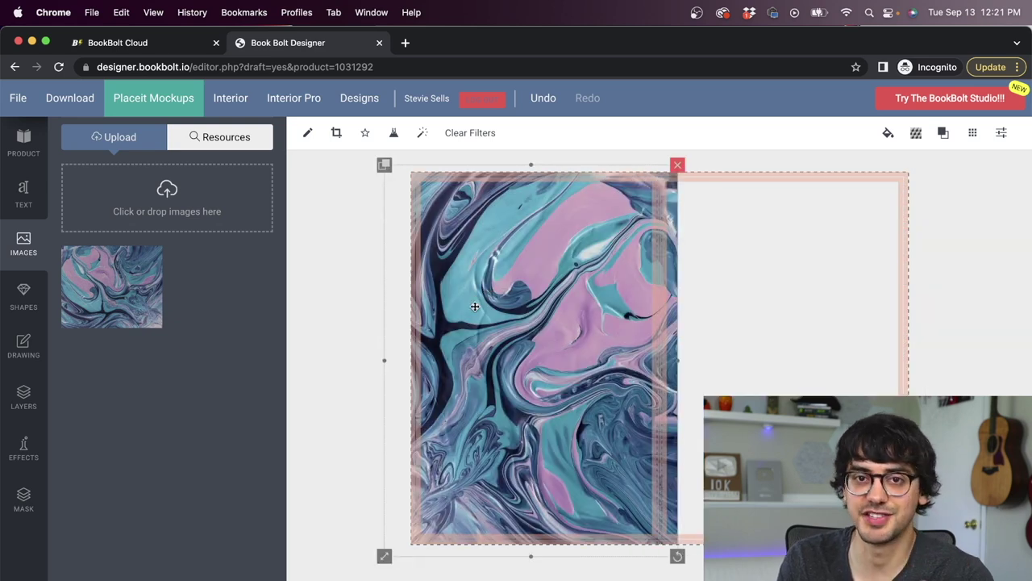
key(ctrl+shift+z)
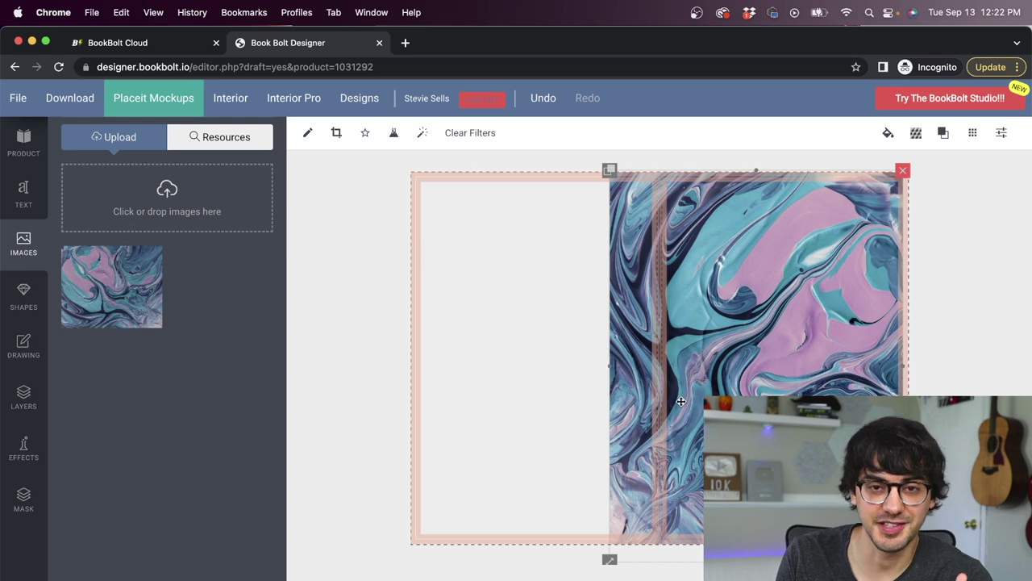
drag(609, 559, 656, 550)
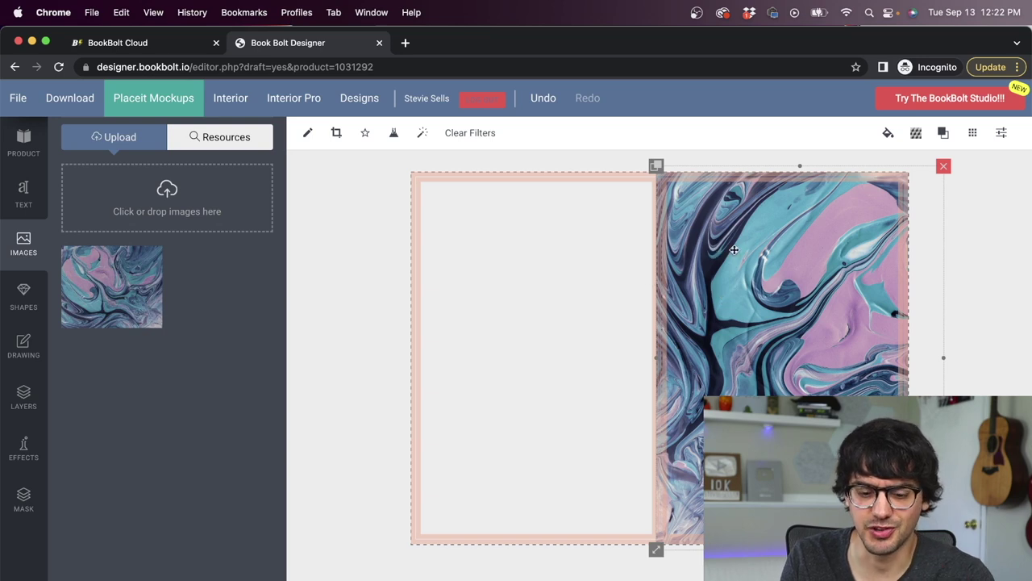
click(700, 335)
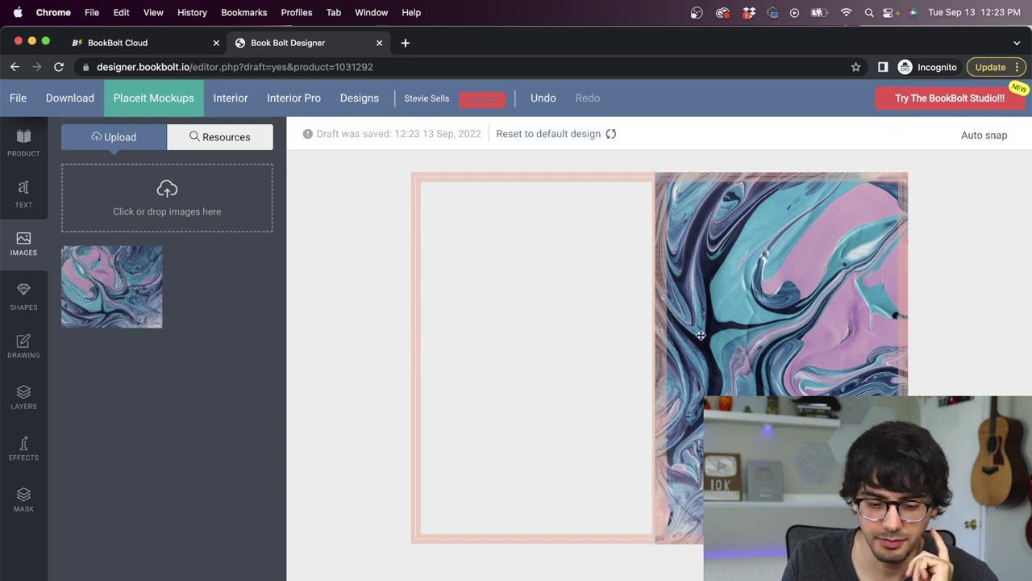
Step: Fill the cover's left half with a second copy of the marble image
drag(144, 313, 502, 332)
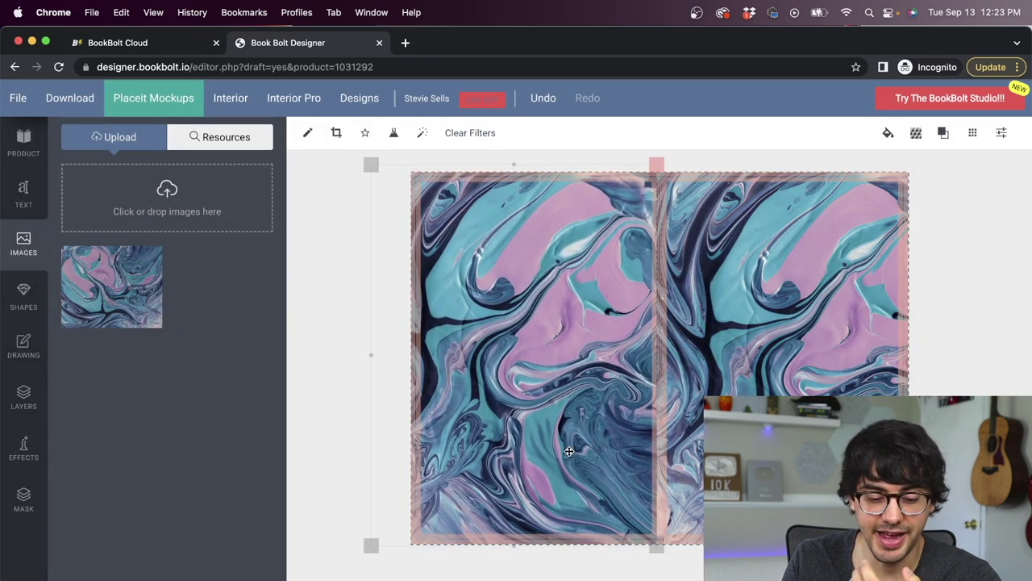
click(592, 545)
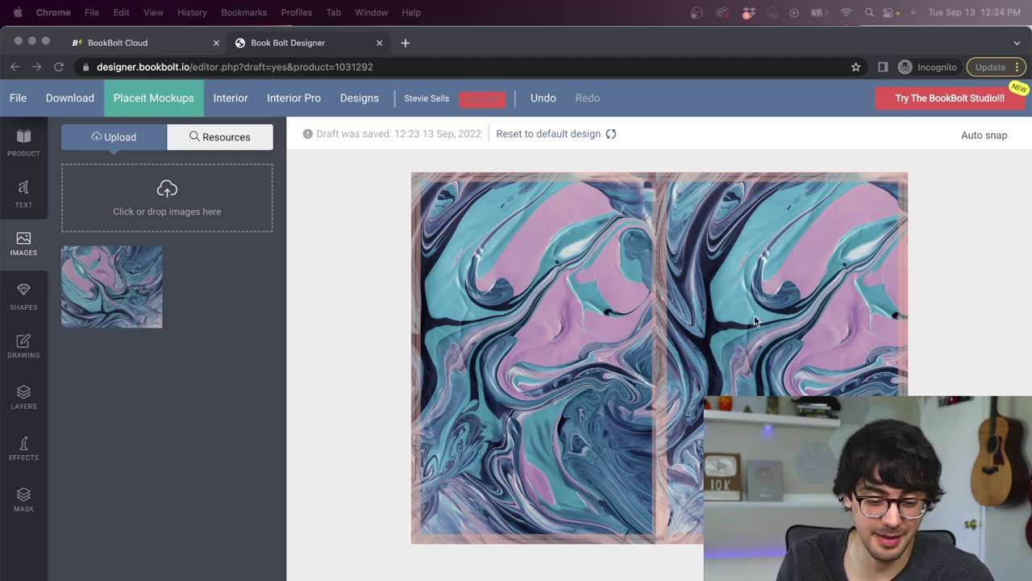
click(327, 372)
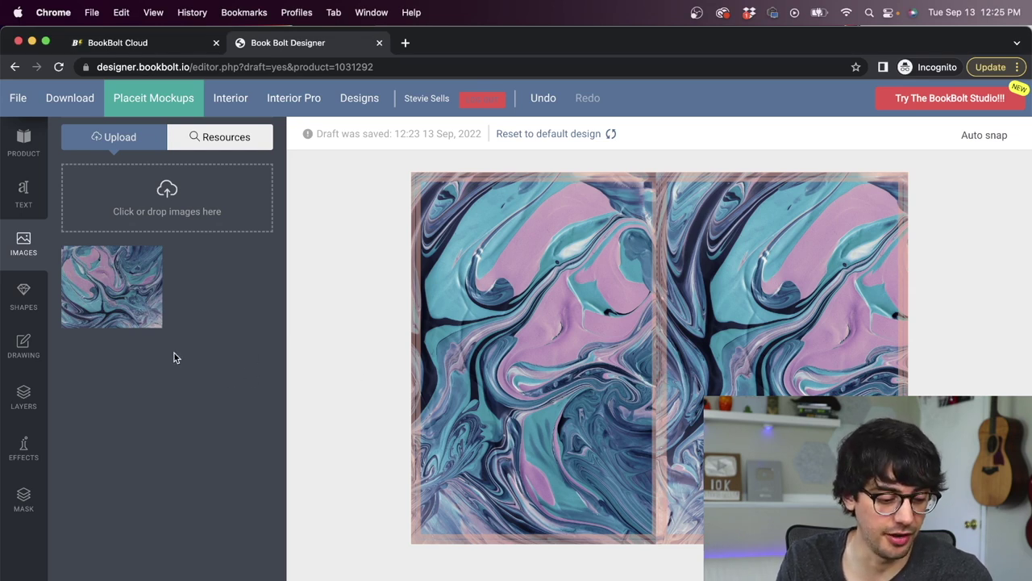
Step: Add a rectangle shape onto the upper part of the right-hand front cover
click(31, 307)
scroll(267, 186, down, 1)
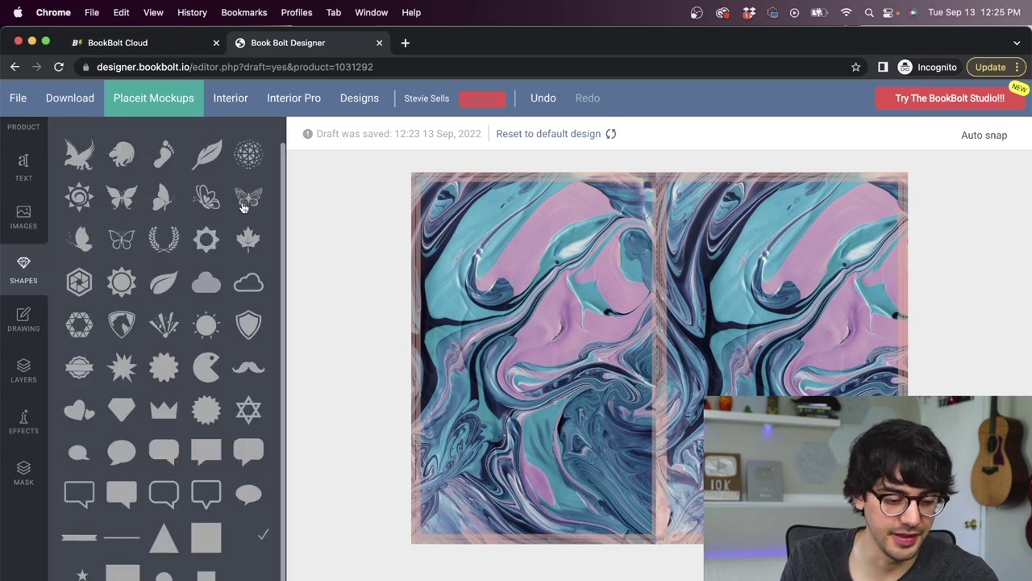
scroll(125, 565, down, 1)
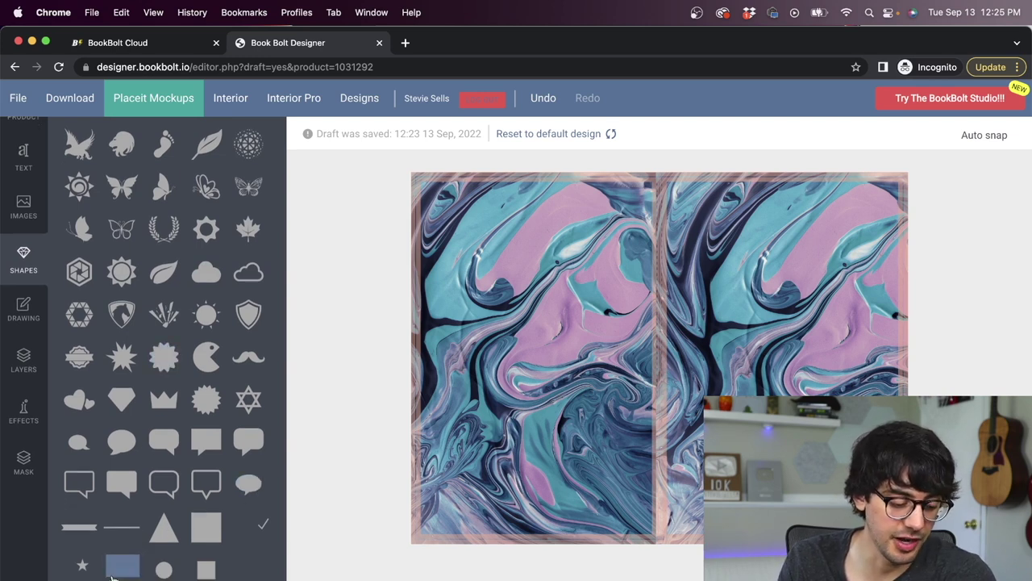
drag(125, 569, 801, 306)
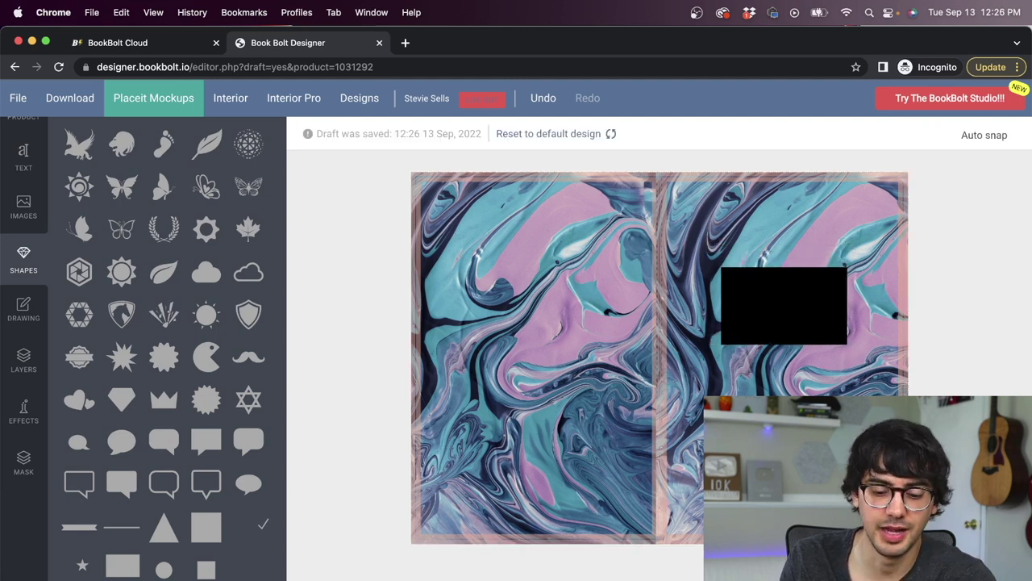
click(760, 282)
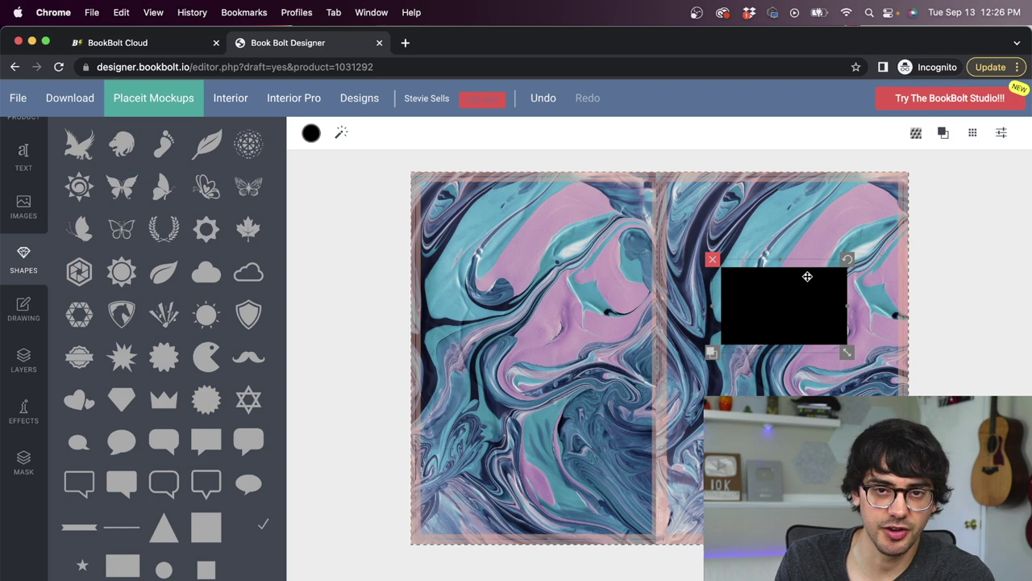
click(769, 323)
click(774, 322)
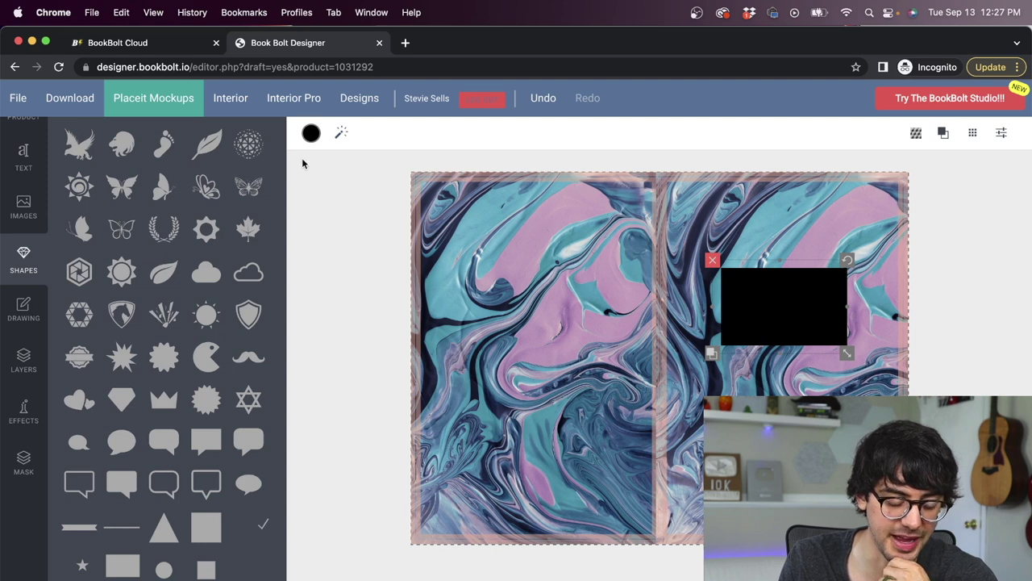
Step: Change the rectangle's fill from black to white (#ffffff)
click(311, 132)
click(369, 207)
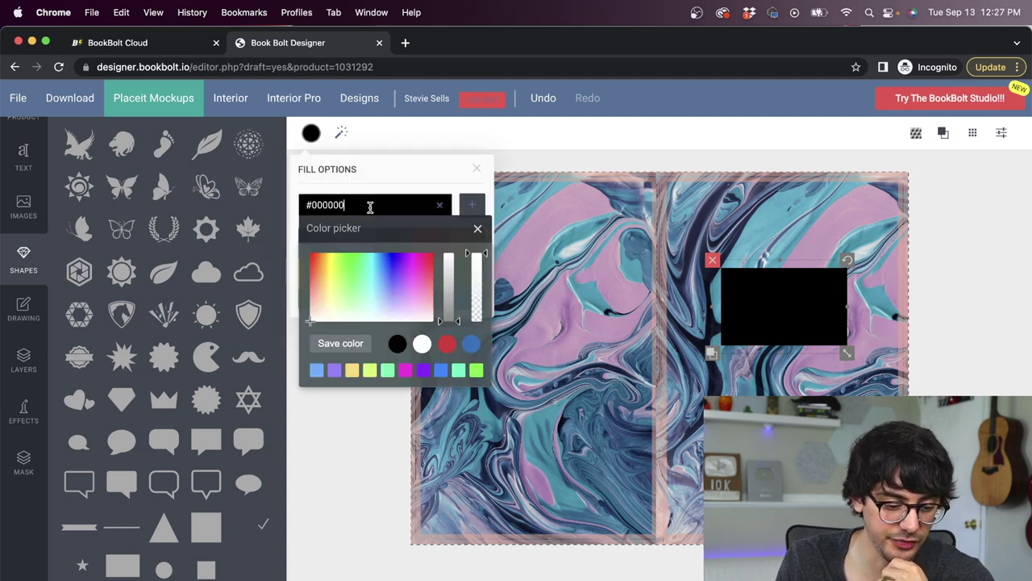
drag(396, 272, 393, 322)
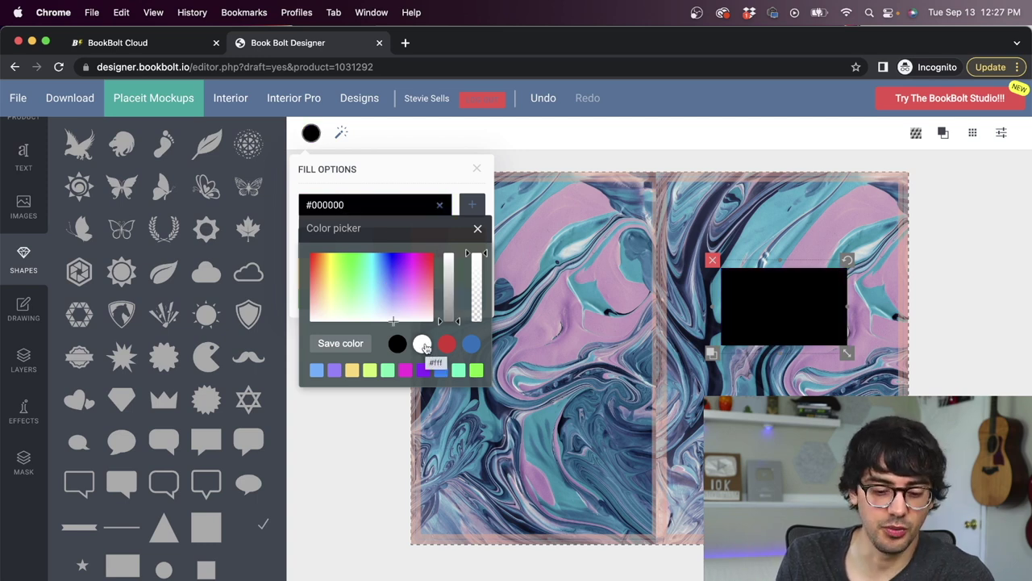
click(423, 344)
click(477, 229)
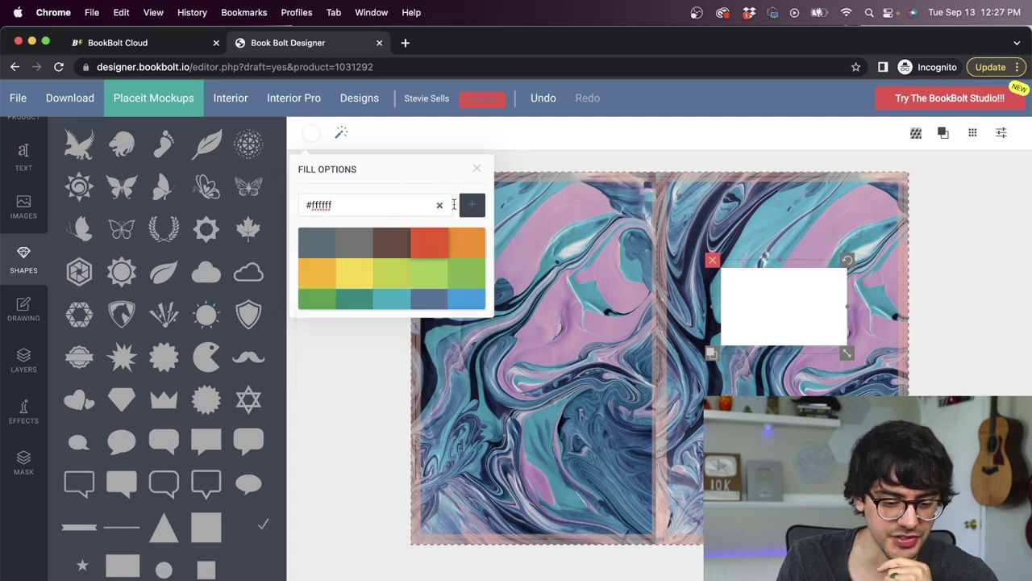
click(477, 169)
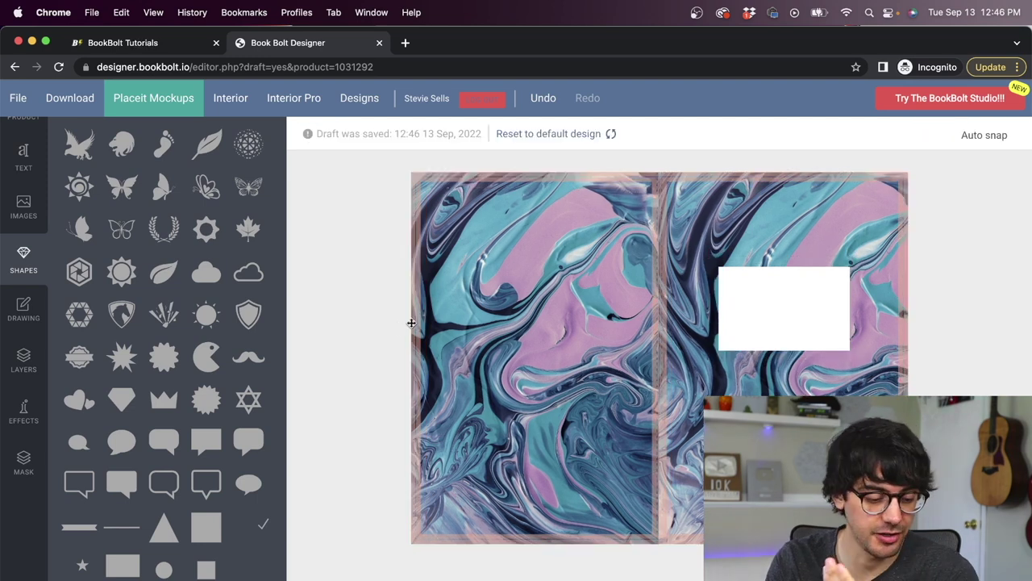
scroll(42, 218, up, 1)
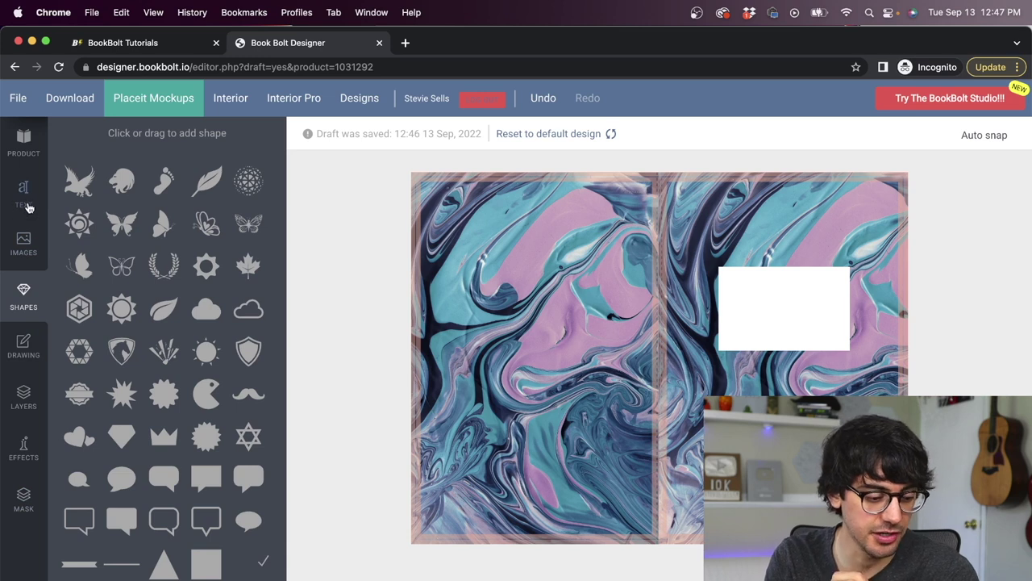
Step: Add a Petit Formal Script text element onto the white box on the front cover
click(29, 196)
scroll(161, 266, down, 1)
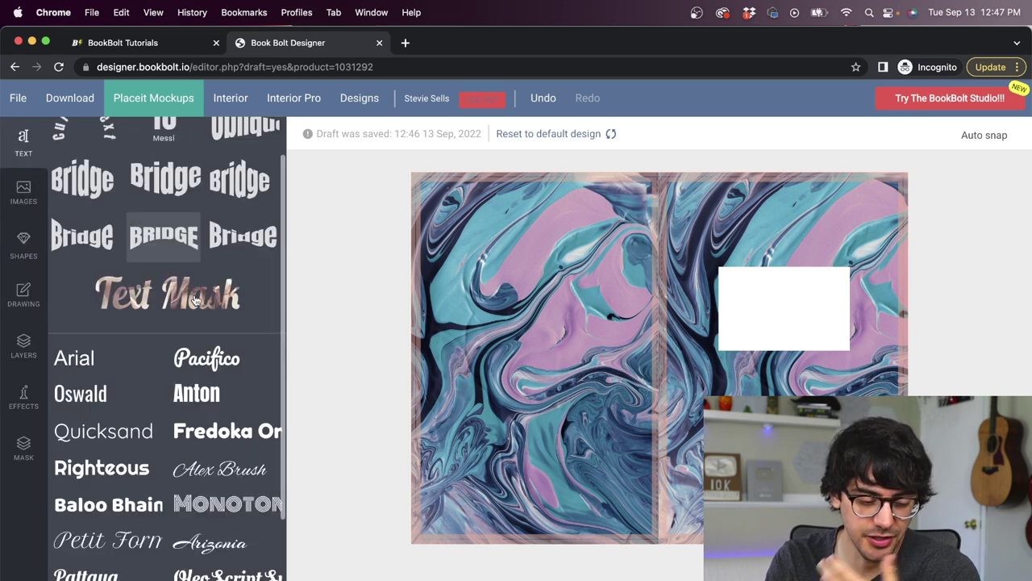
scroll(193, 300, down, 5)
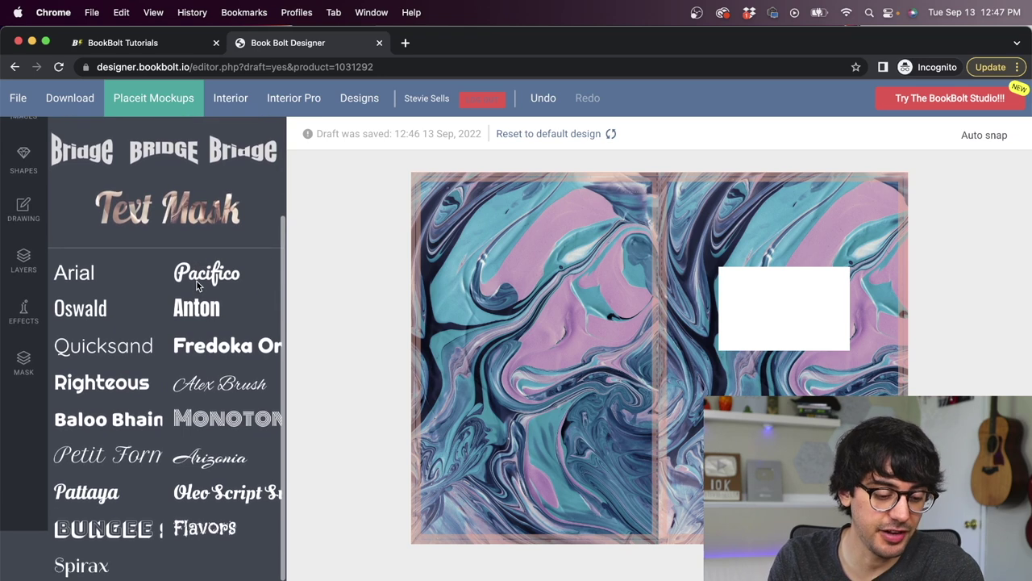
scroll(191, 494, down, 1)
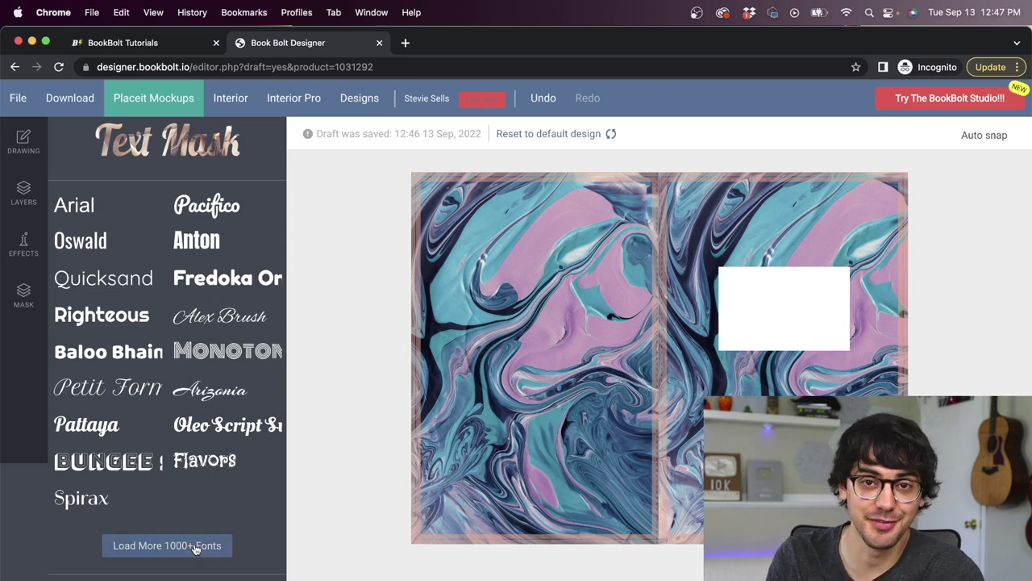
scroll(95, 456, up, 2)
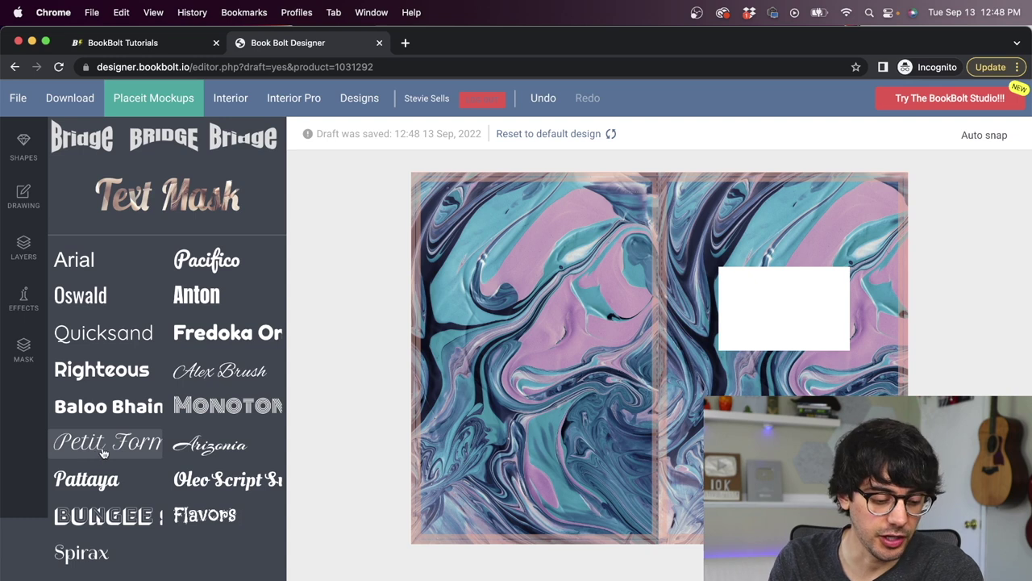
click(103, 453)
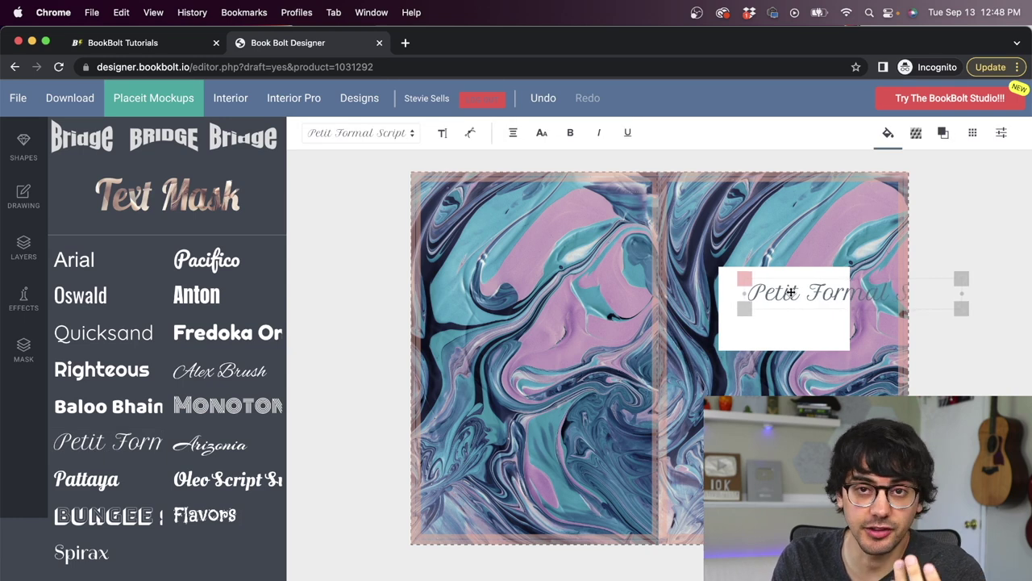
mouse_move(759, 303)
mouse_down()
mouse_move(540, 385)
mouse_move(587, 334)
mouse_move(753, 341)
mouse_move(781, 295)
mouse_move(738, 284)
mouse_move(768, 283)
mouse_move(761, 290)
mouse_move(770, 295)
mouse_up()
Step: Replace the placeholder with the title 'Dream Journal' and widen the box to two lines
double_click(805, 294)
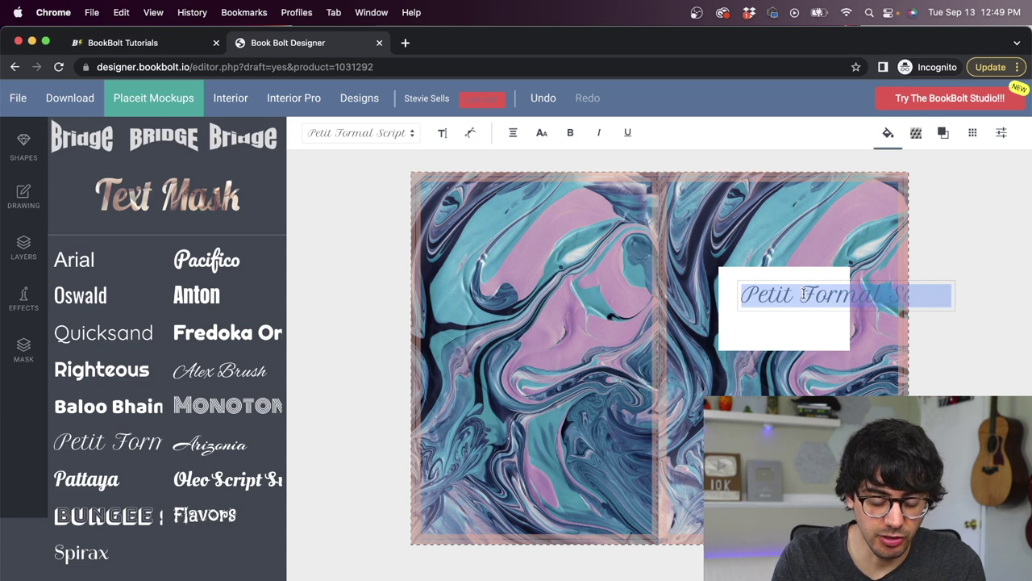
text(asdfasdf)
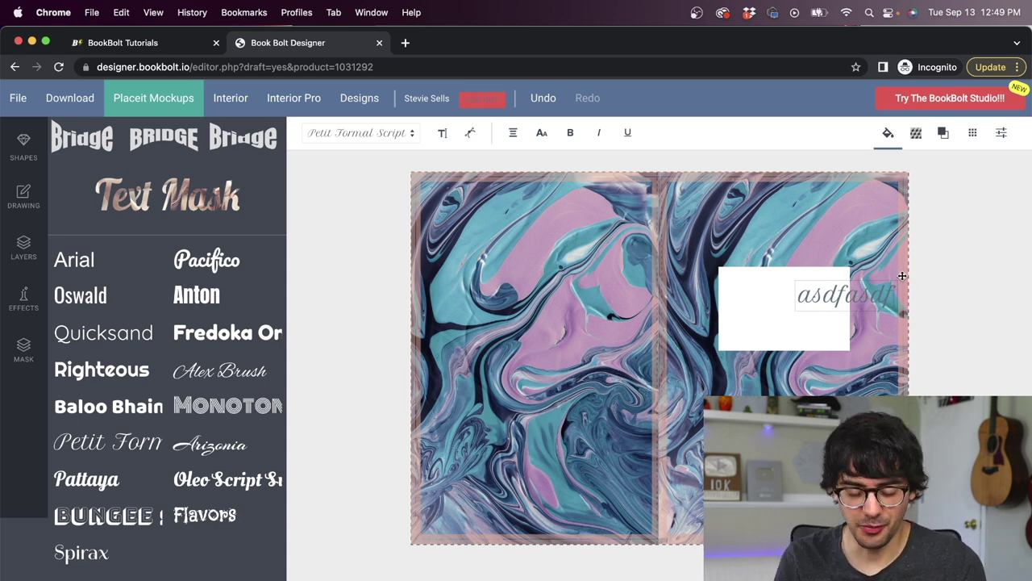
key(ctrl+a)
key(BackSpace)
text(Dream)
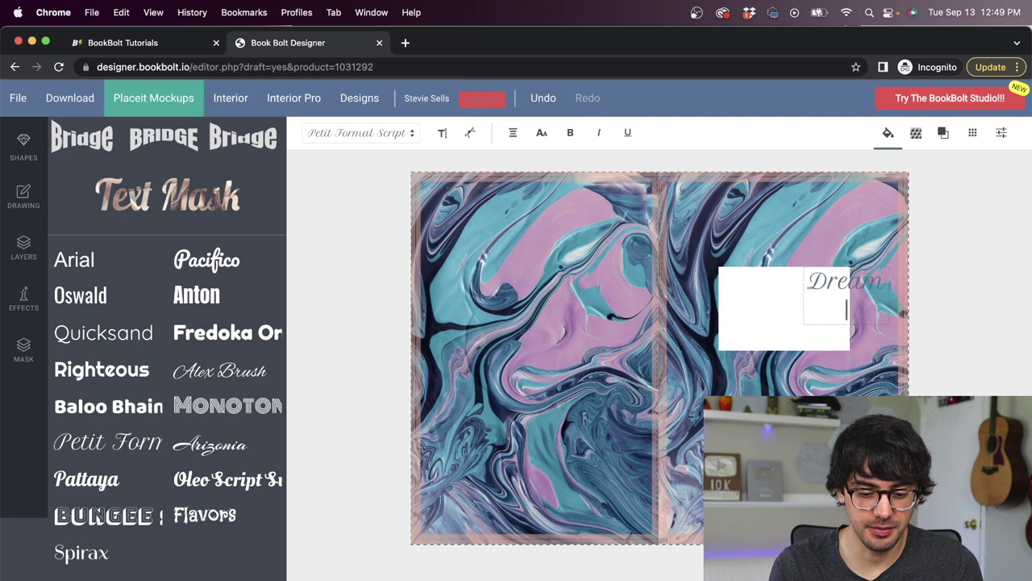
text( Journal)
drag(831, 334, 840, 337)
click(857, 358)
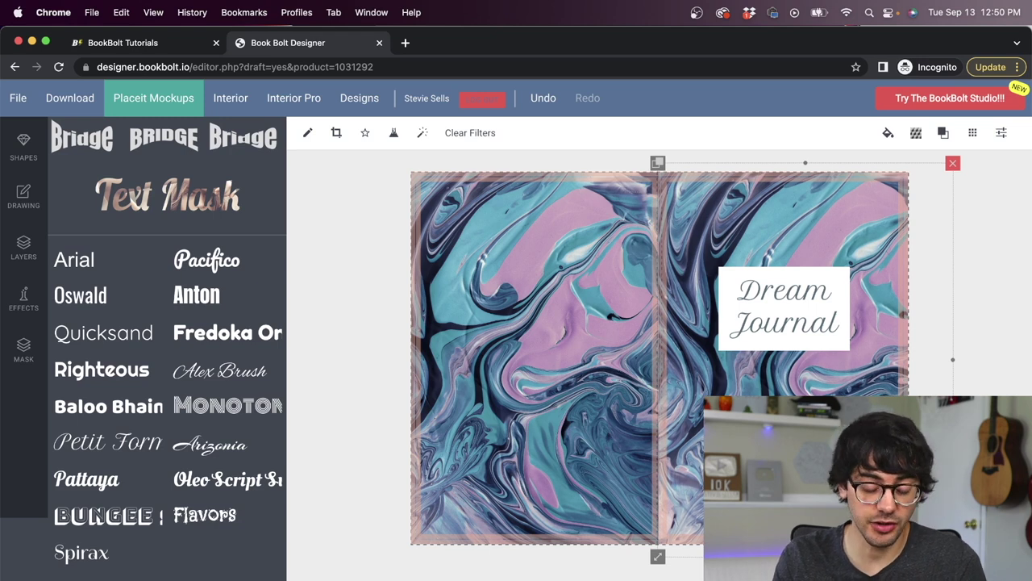
Step: Recolour the Dream Journal title fill from grey to soft teal #74a8a7
click(791, 331)
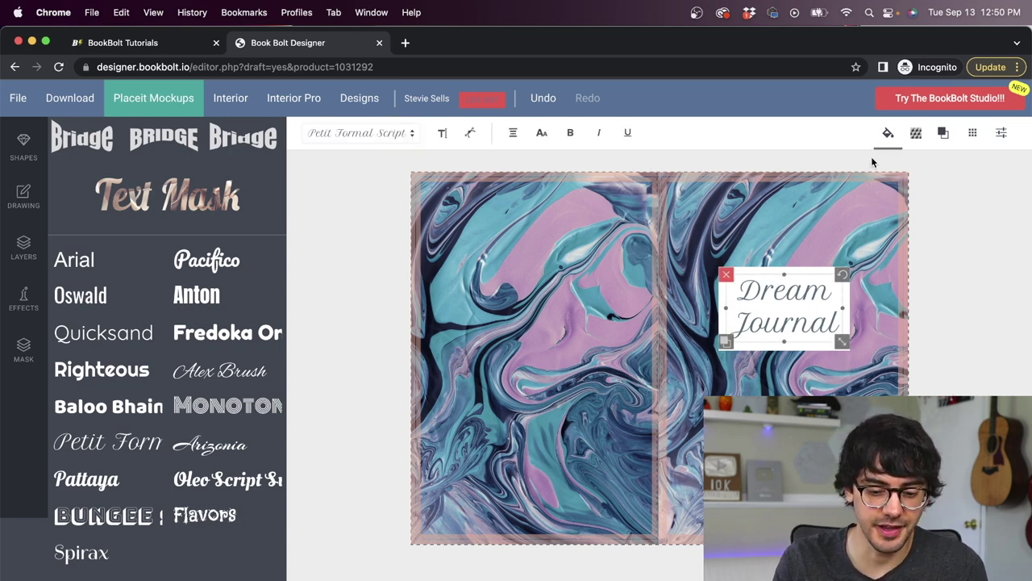
click(888, 134)
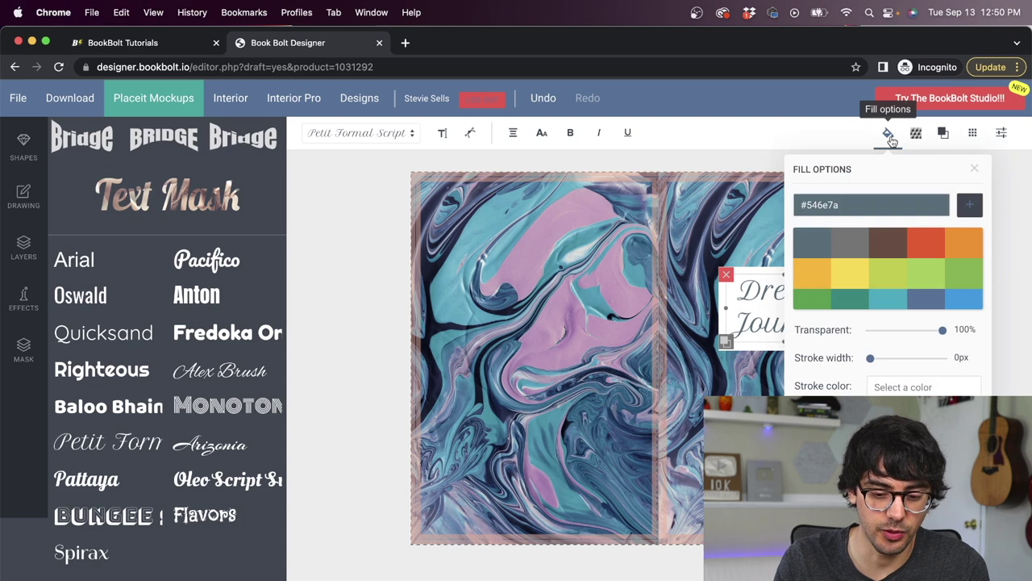
scroll(887, 258, down, 3)
scroll(887, 258, up, 3)
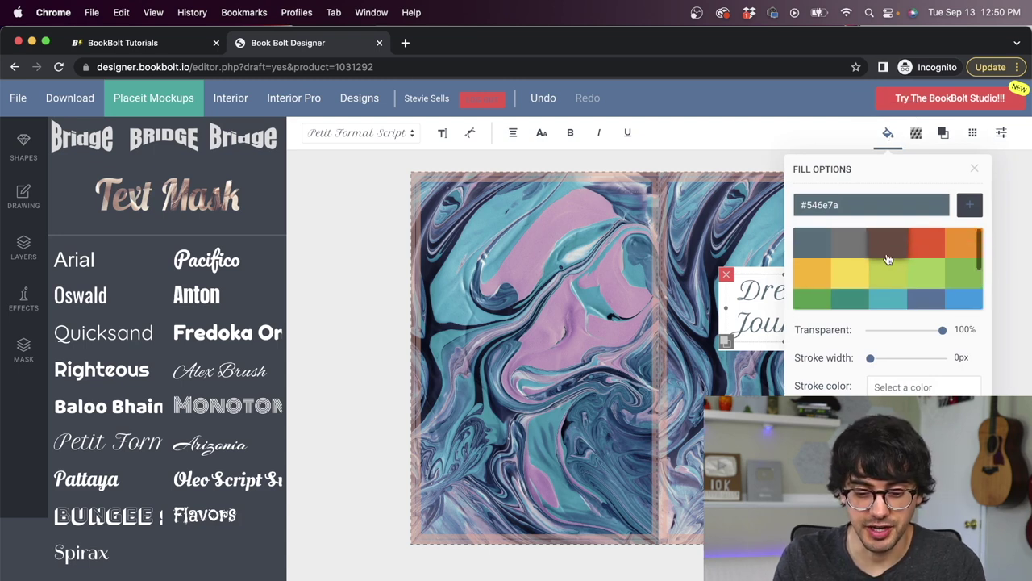
click(853, 205)
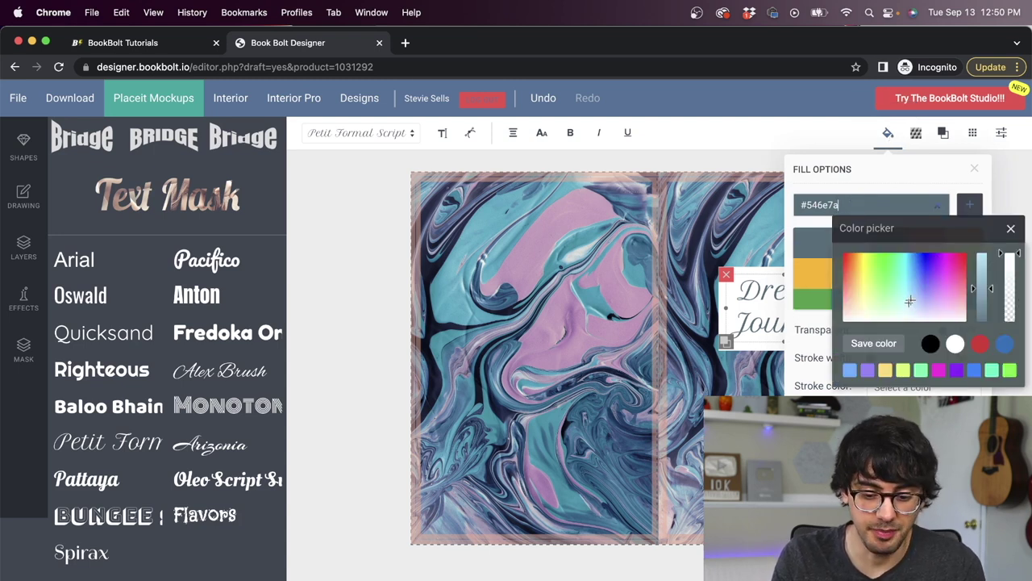
mouse_move(909, 301)
mouse_down()
mouse_move(886, 283)
mouse_move(919, 278)
mouse_move(908, 302)
mouse_up()
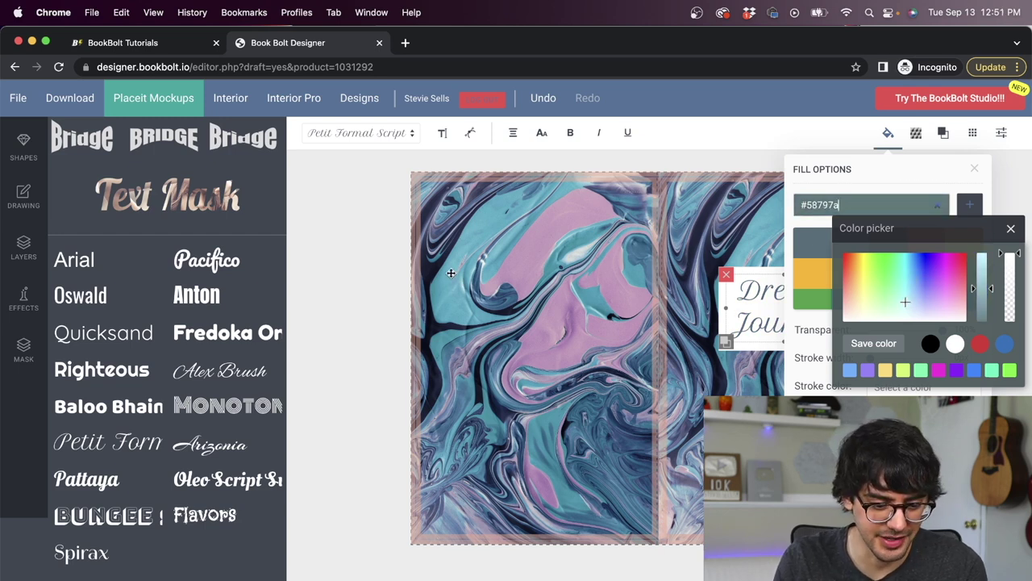
mouse_move(978, 292)
mouse_down()
mouse_move(980, 258)
mouse_move(974, 312)
mouse_move(974, 278)
mouse_up()
click(972, 172)
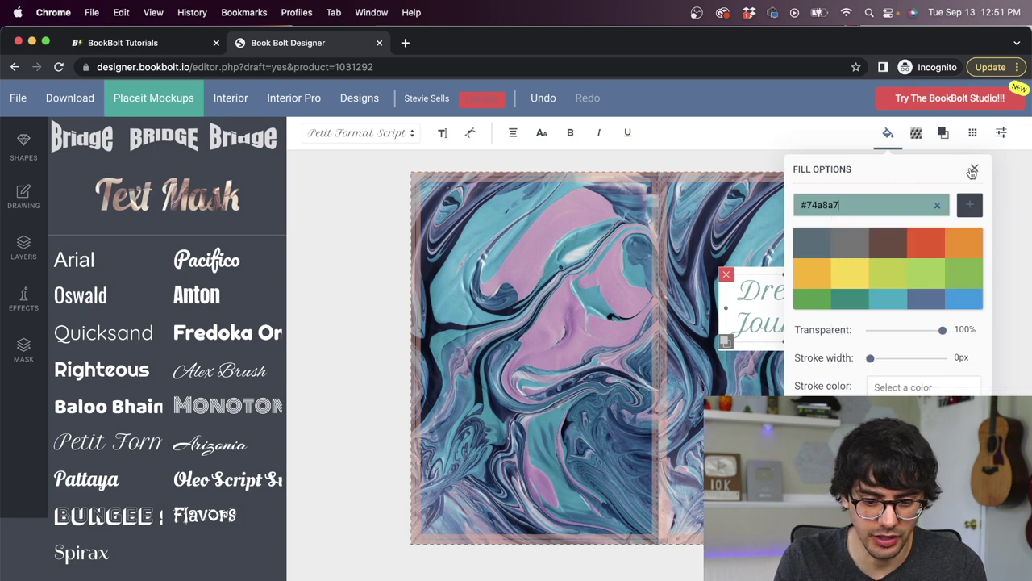
click(974, 169)
click(858, 291)
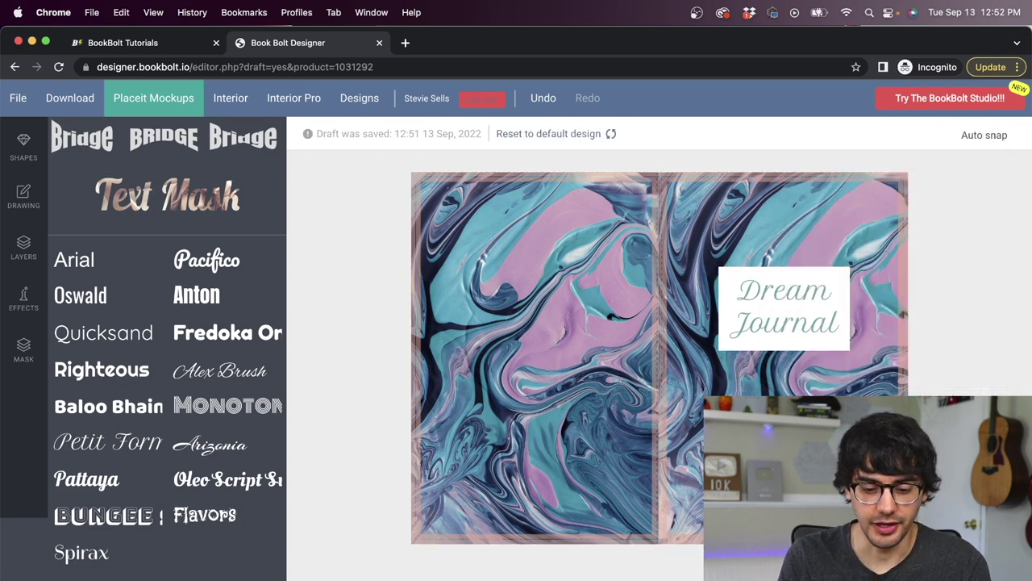
Step: Export the cover as PAPERBACK_6_000x9_000_50_BW_WHITE_en_US_6229.pdf and open it in a new tab
click(72, 98)
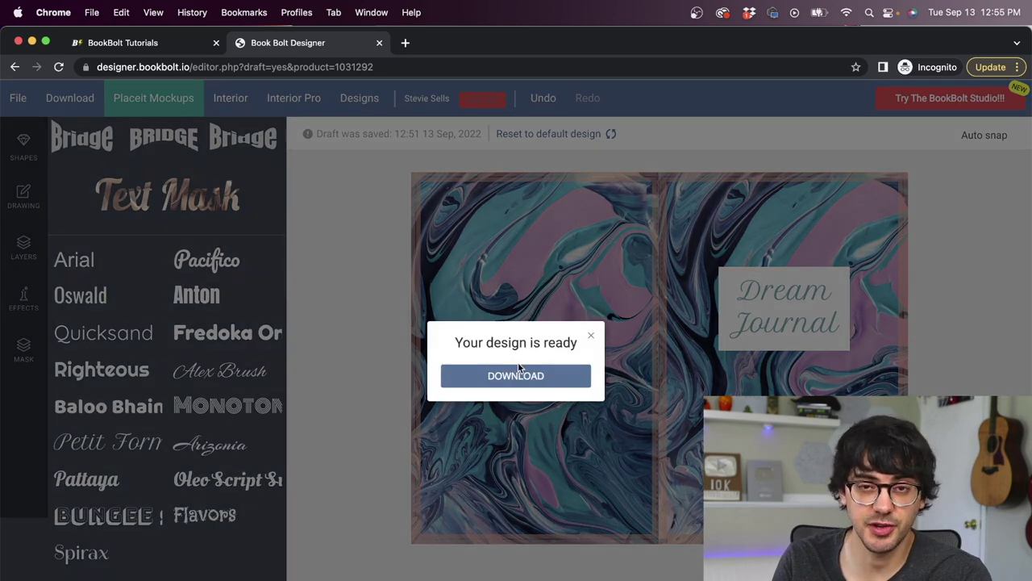
click(496, 383)
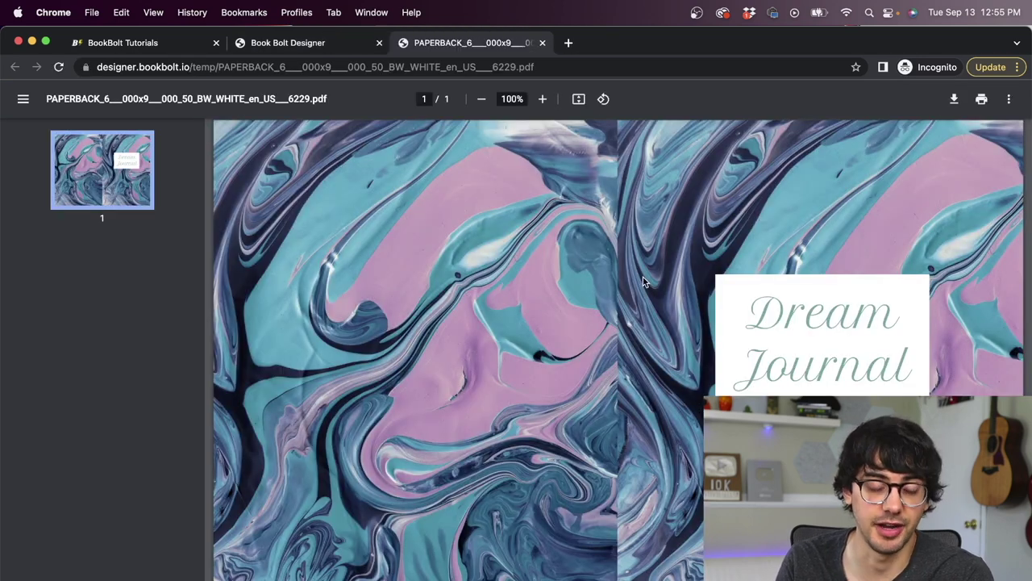
Step: Review the exported cover PDF and save it to the Downloads folder
scroll(614, 312, down, 3)
scroll(614, 312, up, 3)
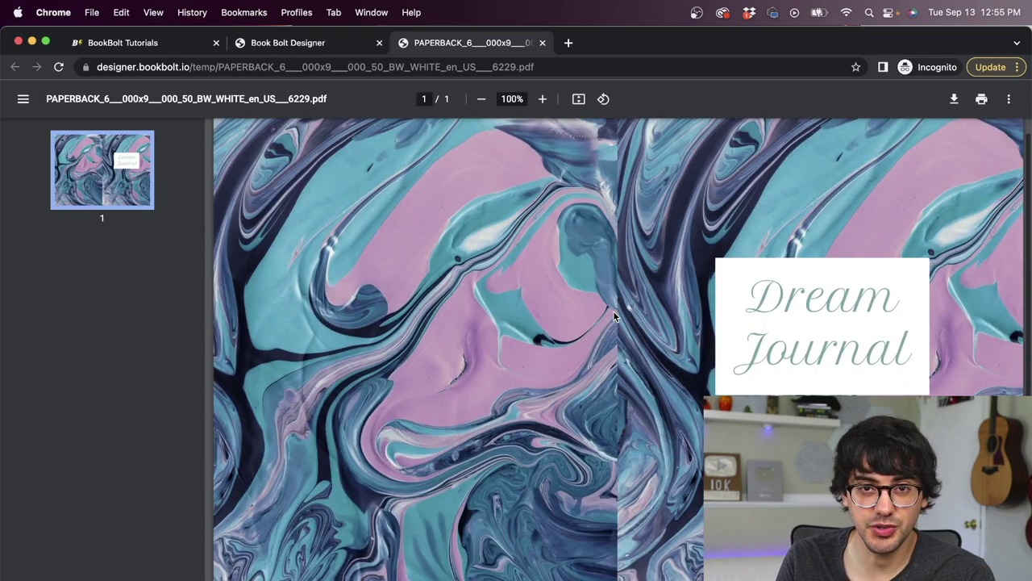
click(954, 100)
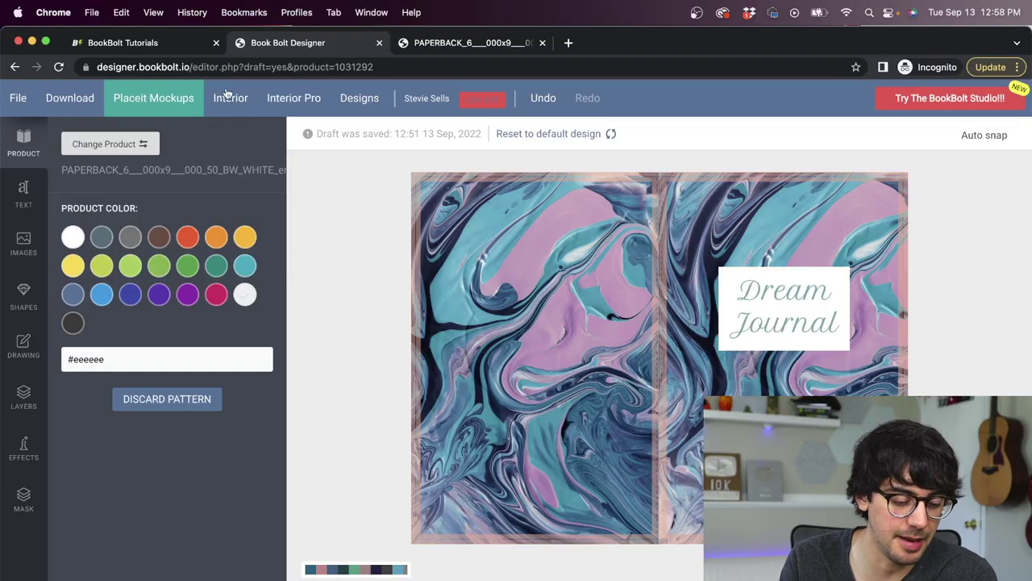
Step: In the Interior Generator, pick the Journal interior template
click(234, 97)
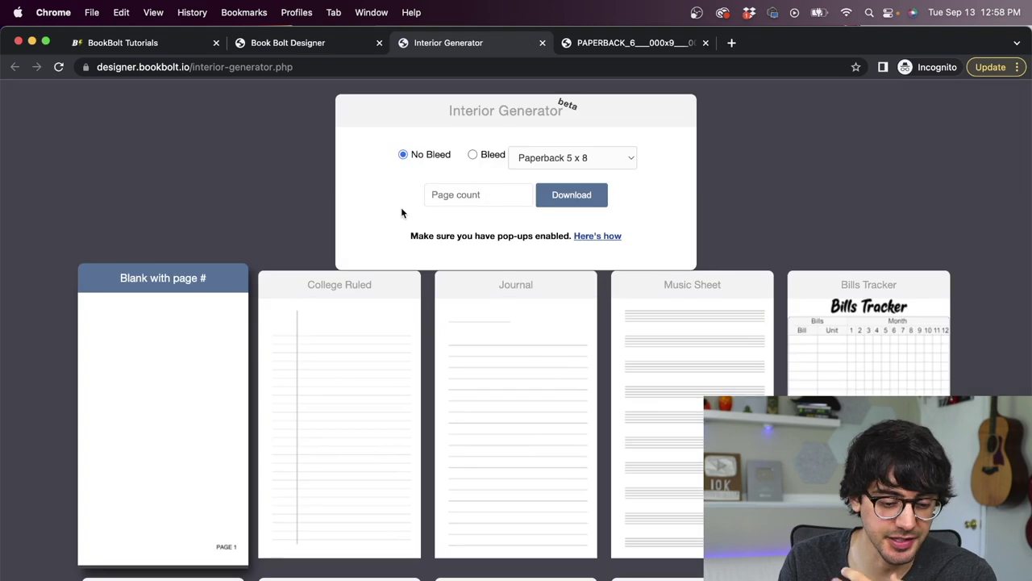
scroll(401, 207, down, 2)
scroll(274, 436, down, 2)
scroll(274, 436, down, 5)
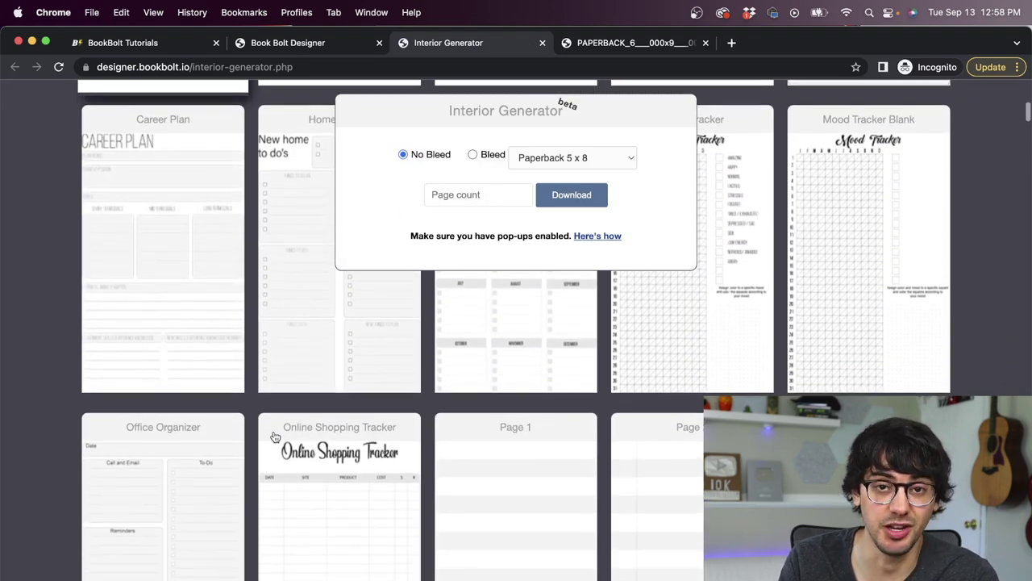
scroll(859, 300, up, 4)
scroll(875, 231, down, 4)
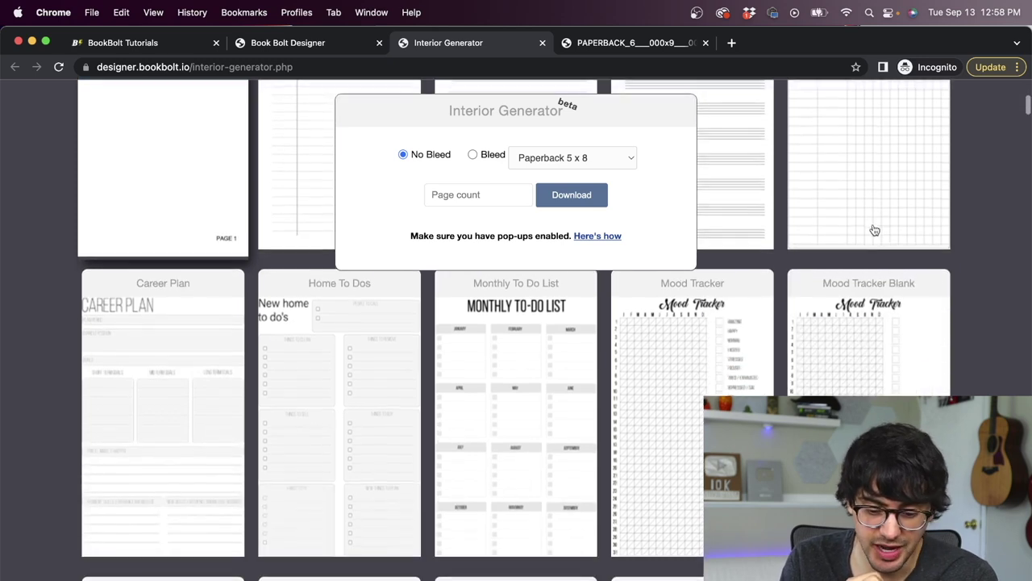
scroll(685, 410, down, 6)
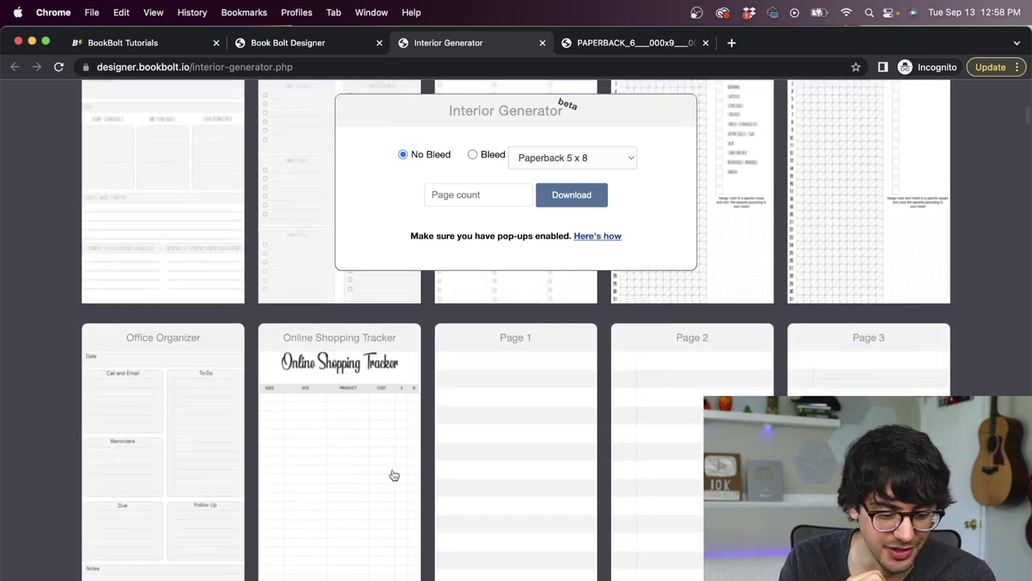
scroll(330, 444, down, 4)
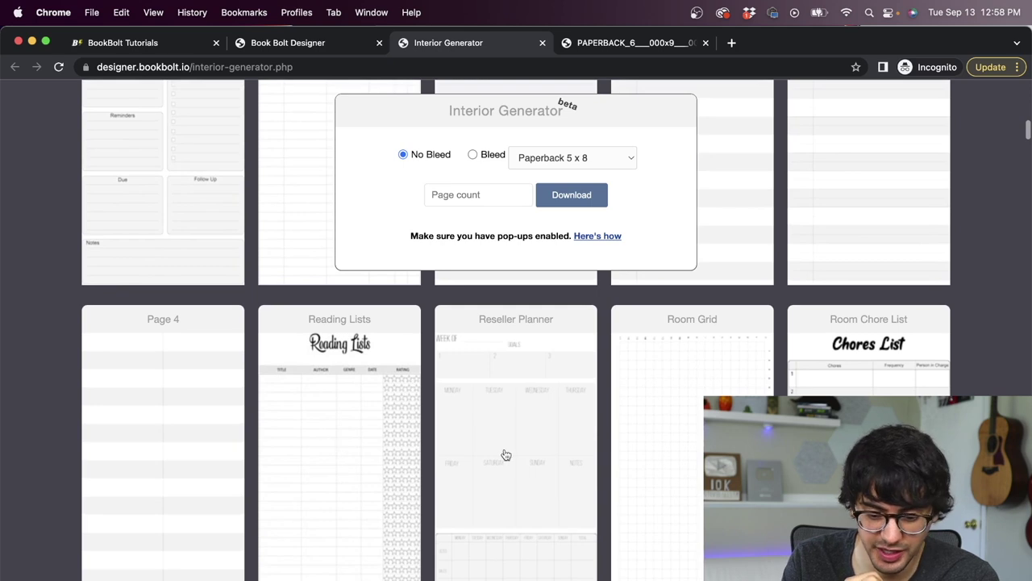
scroll(1006, 369, down, 2)
scroll(1005, 369, down, 7)
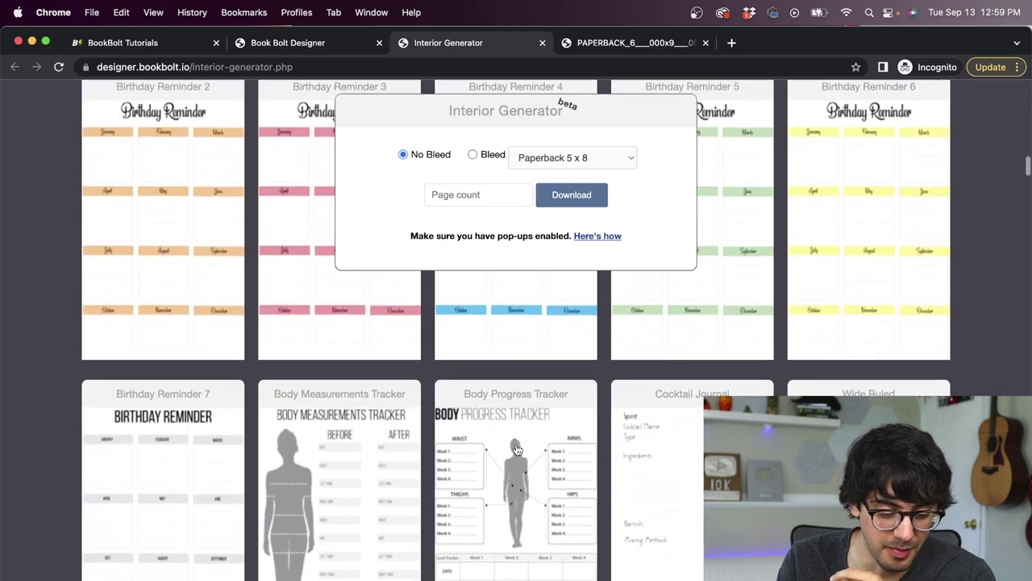
scroll(517, 449, down, 2)
scroll(415, 468, up, 1)
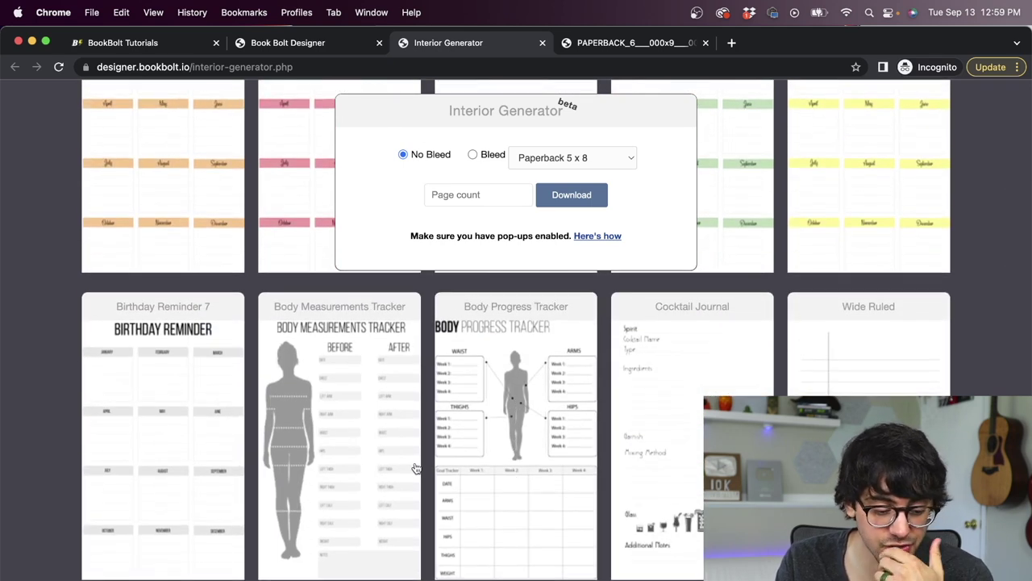
scroll(416, 468, down, 15)
scroll(415, 467, down, 2)
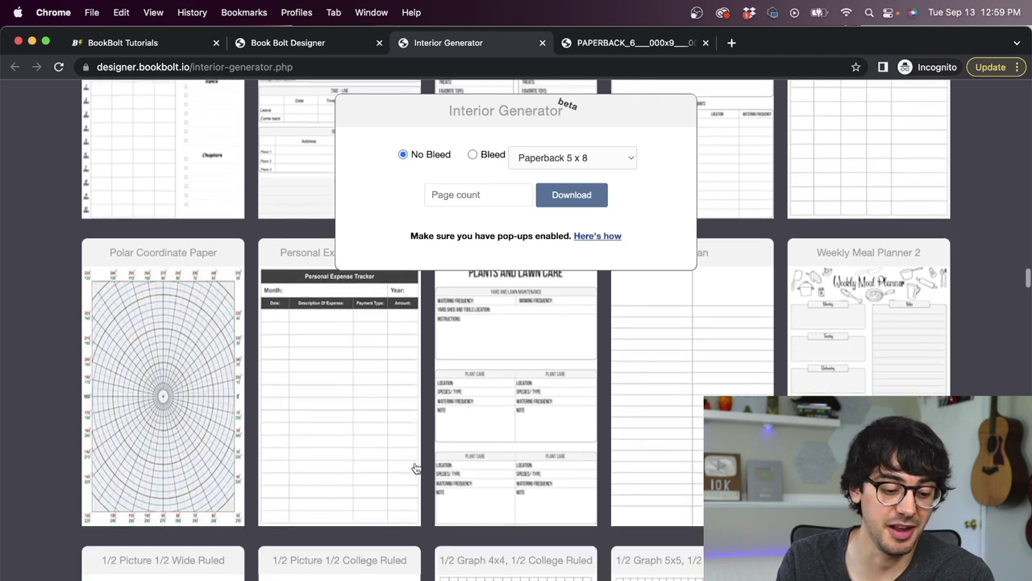
scroll(416, 468, down, 10)
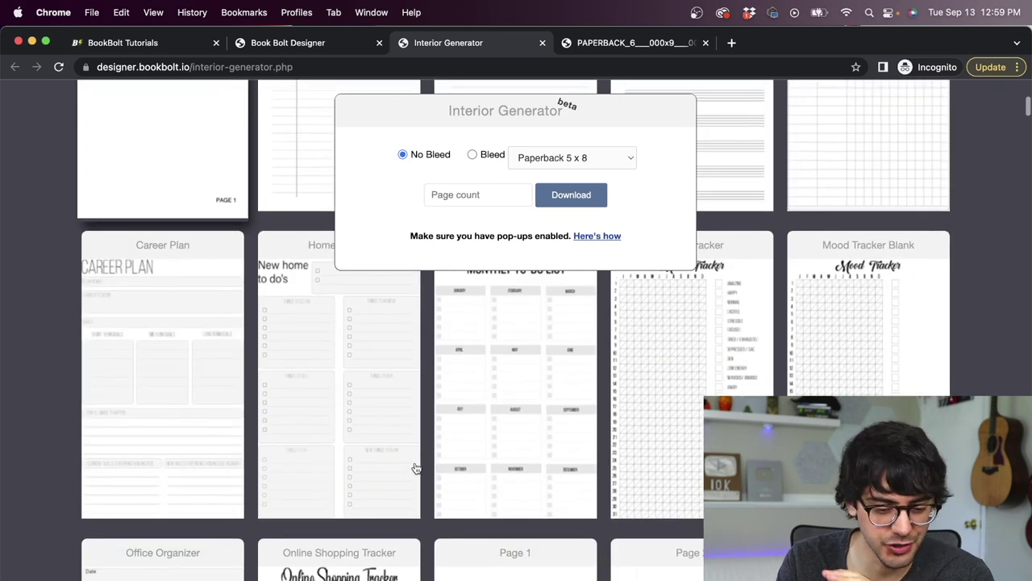
scroll(415, 467, up, 5)
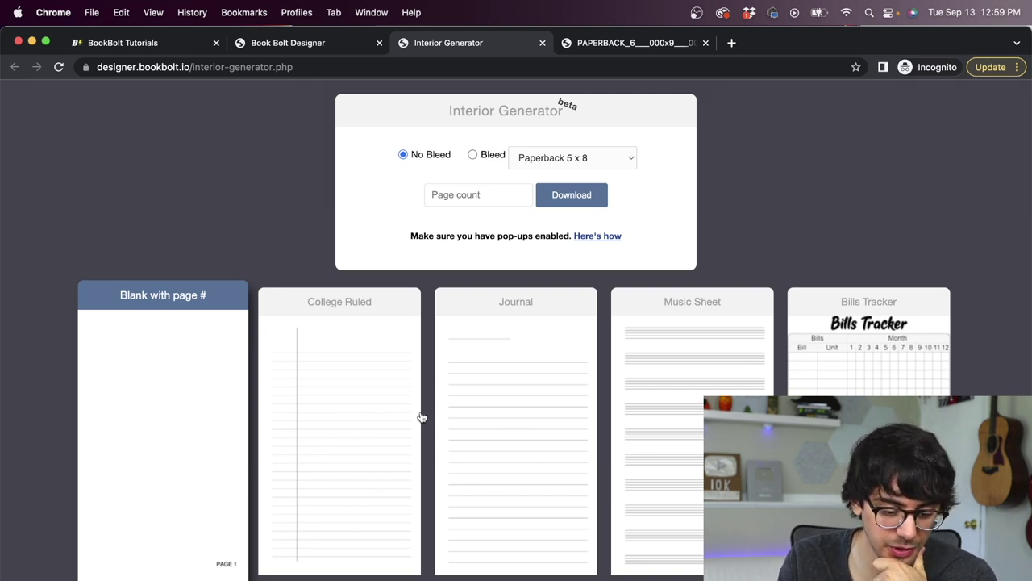
click(511, 437)
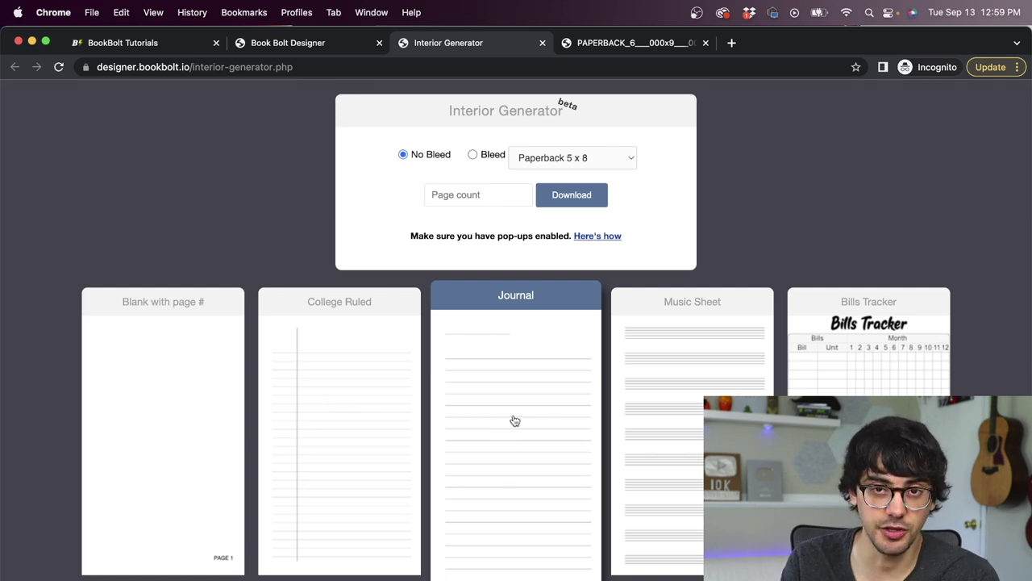
Step: Set size to Paperback 6 x 9 with 50 pages and generate the interior PDF
click(600, 158)
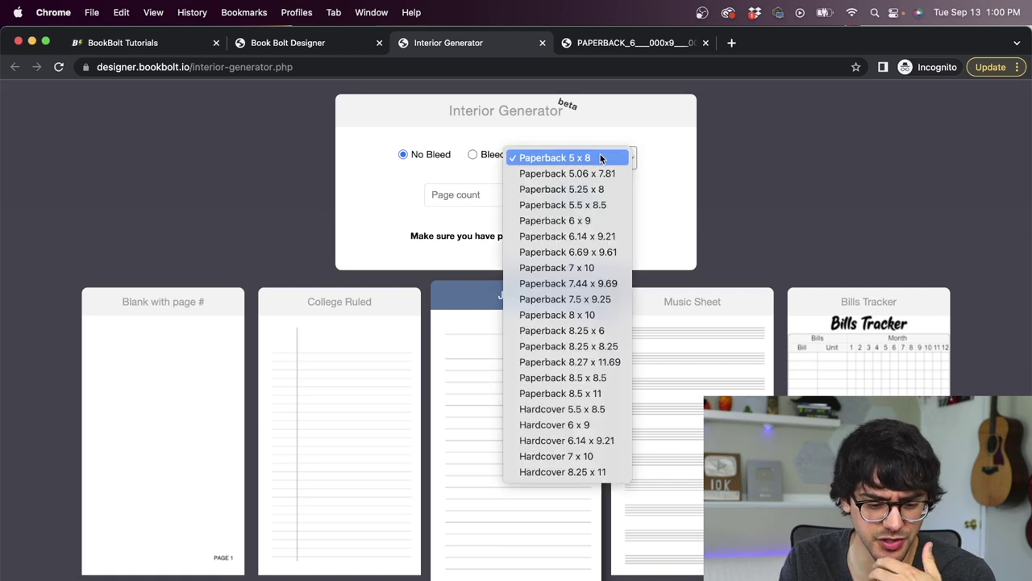
click(589, 221)
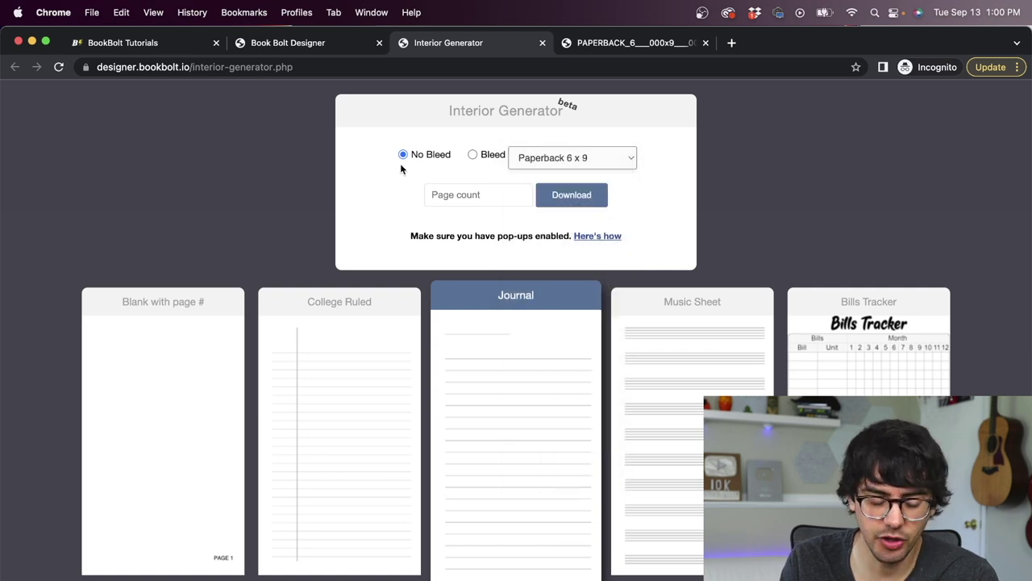
click(461, 198)
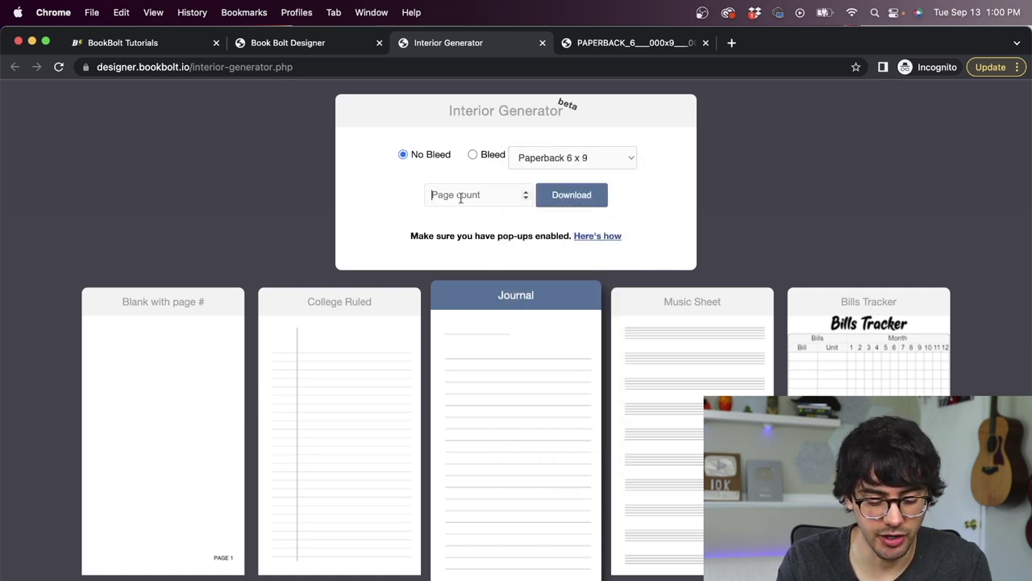
text(50)
click(578, 197)
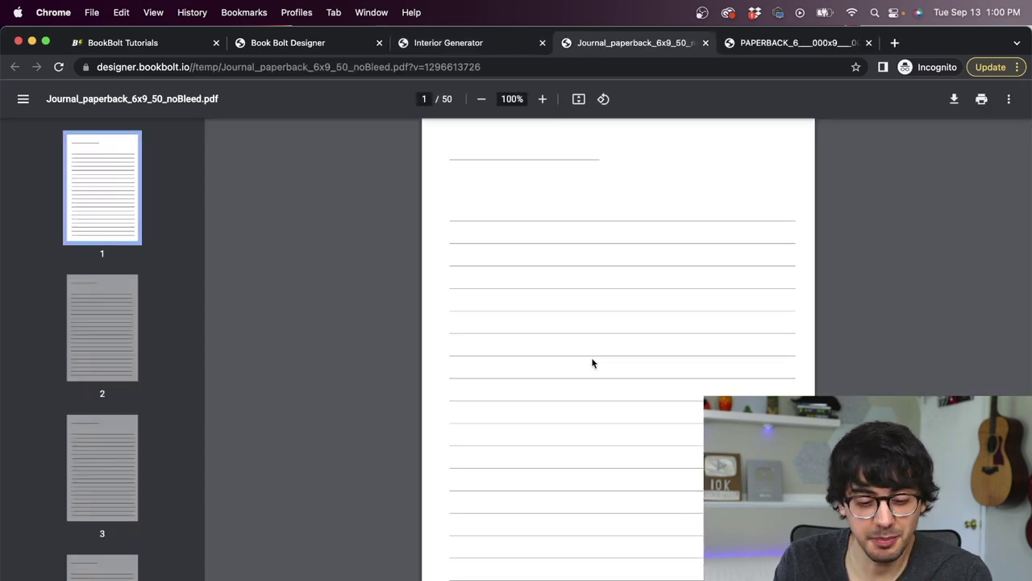
scroll(592, 363, down, 10)
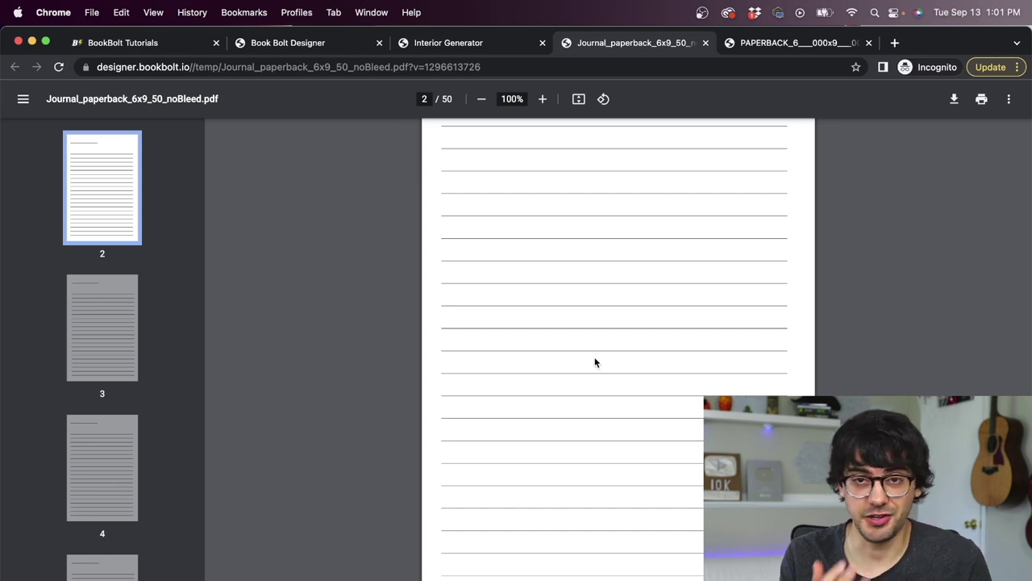
scroll(726, 336, down, 15)
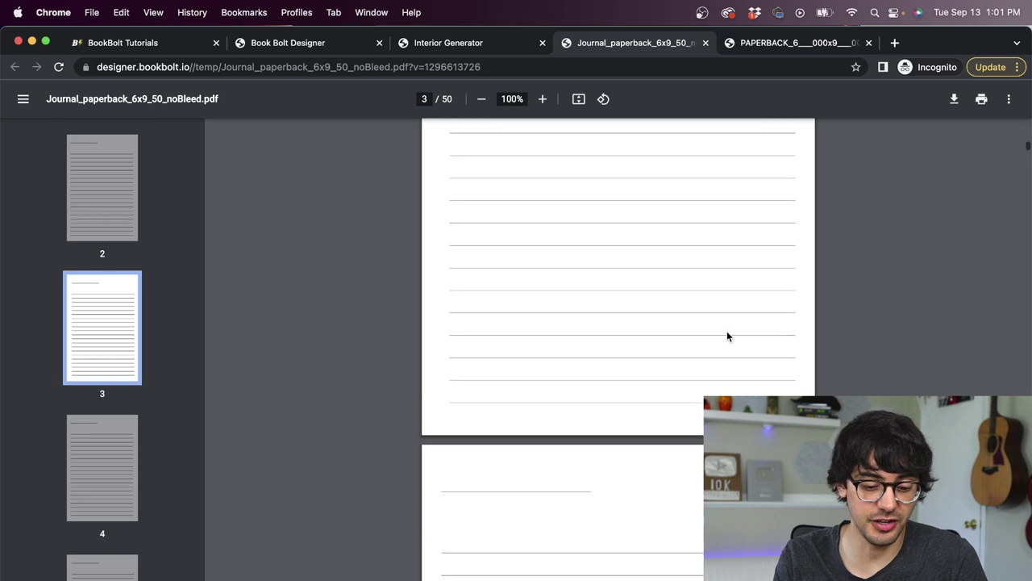
scroll(727, 337, down, 5)
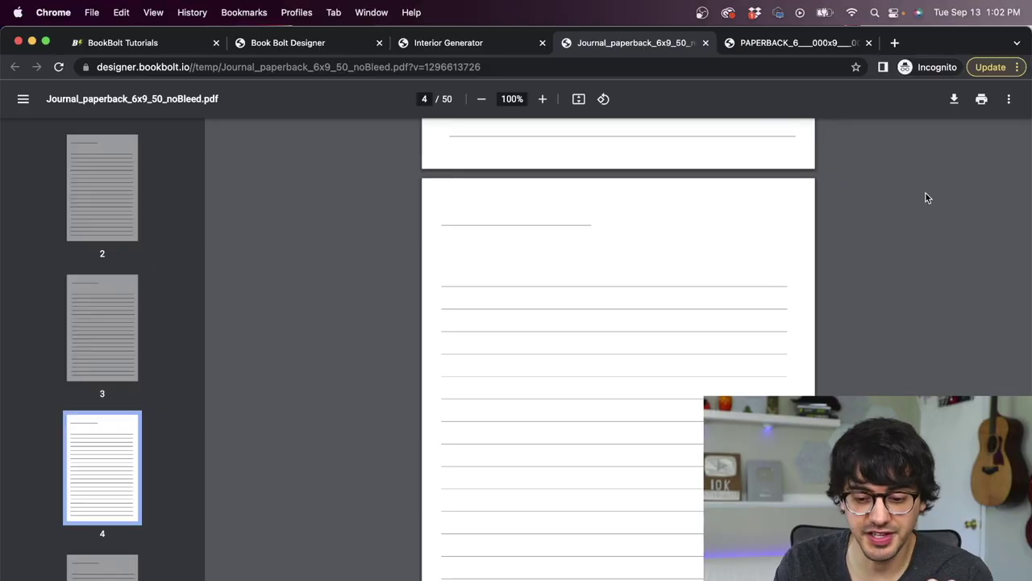
Step: Save Journal_paperback_6x9_50_noBleed.pdf into the Downloads folder
click(954, 100)
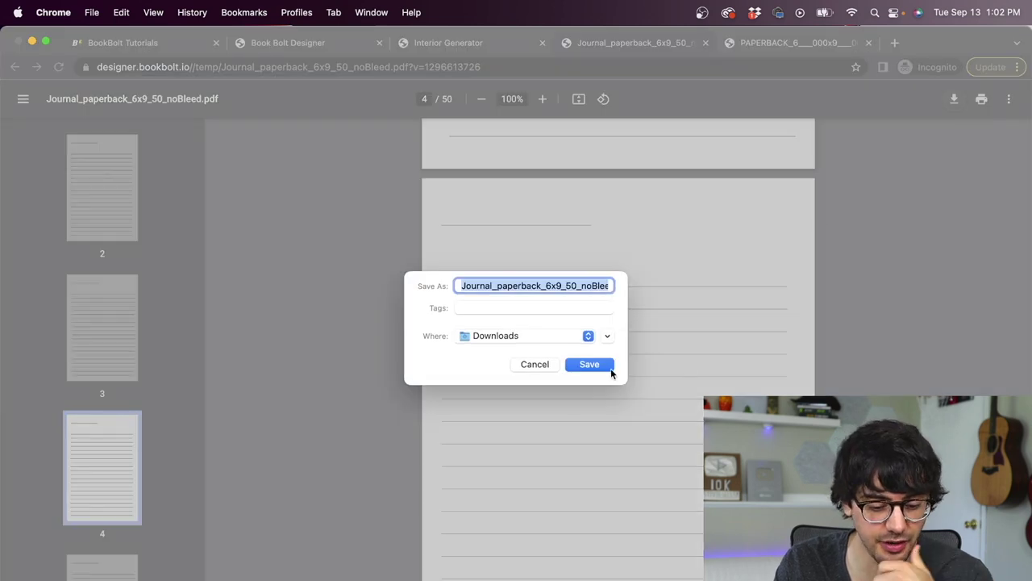
click(608, 367)
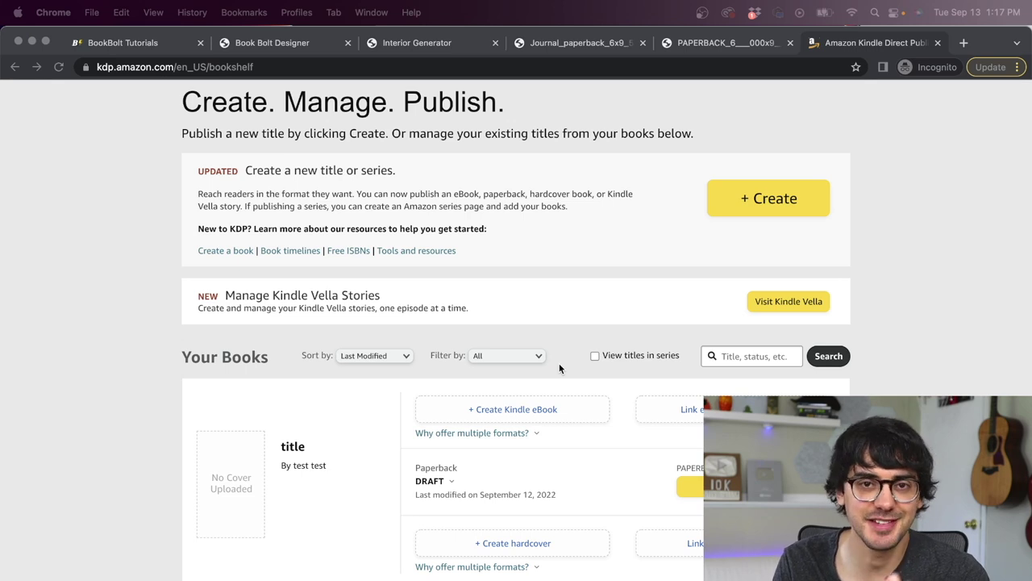
Step: Start a new paperback title from the KDP bookshelf
click(775, 228)
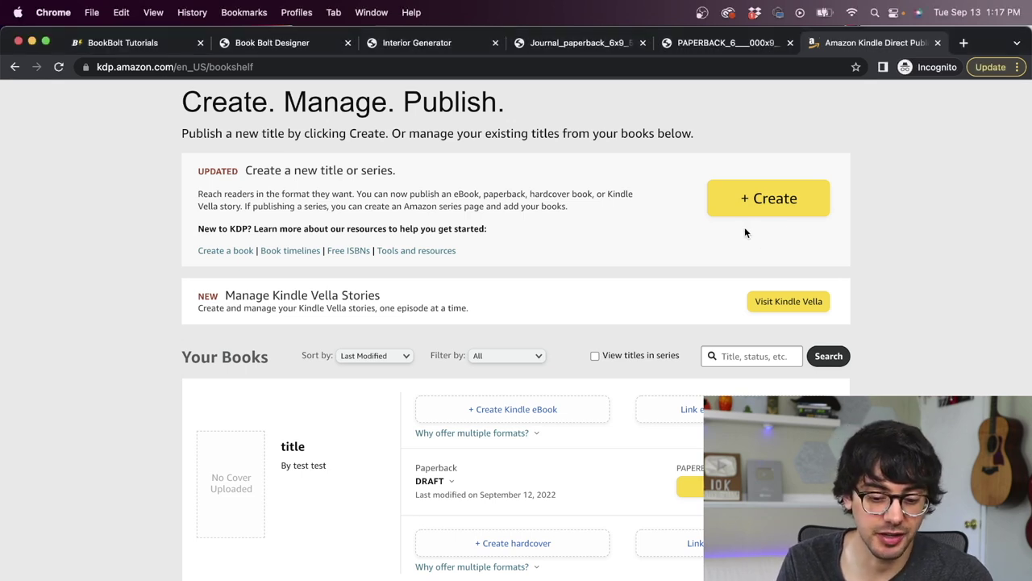
click(737, 212)
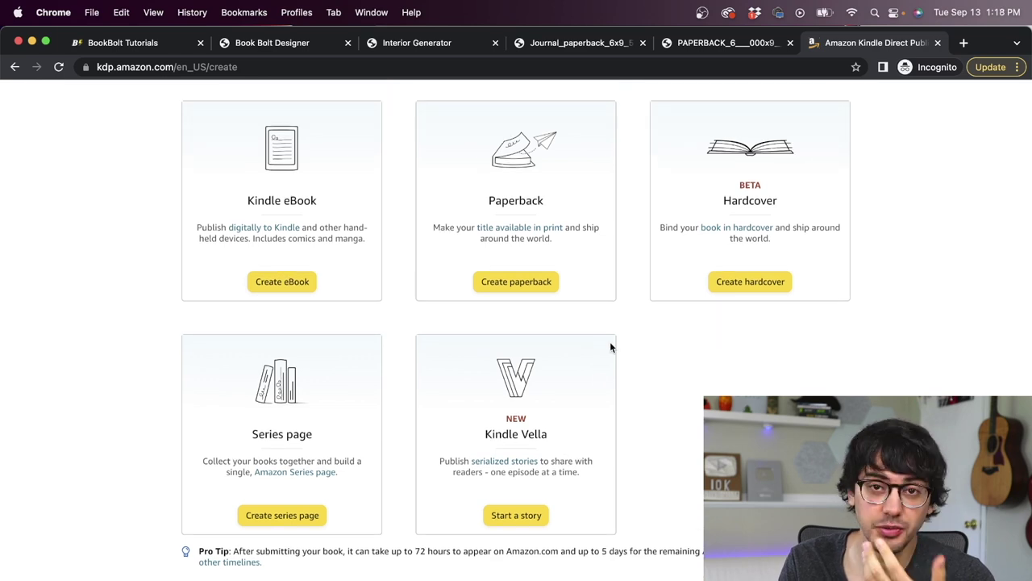
click(517, 289)
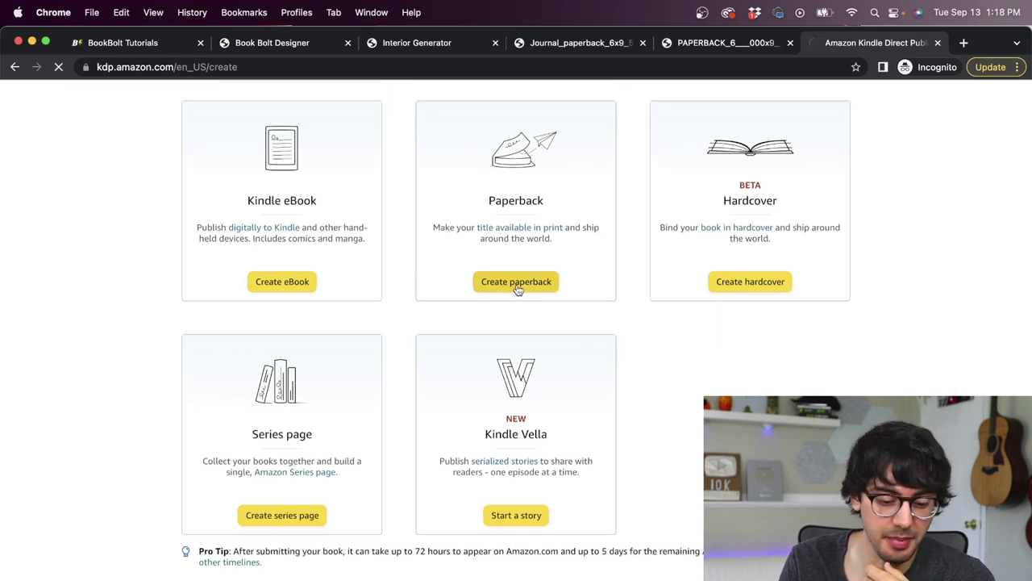
Step: Leave the book language as English and put the cursor in the Book Title field
scroll(574, 293, down, 5)
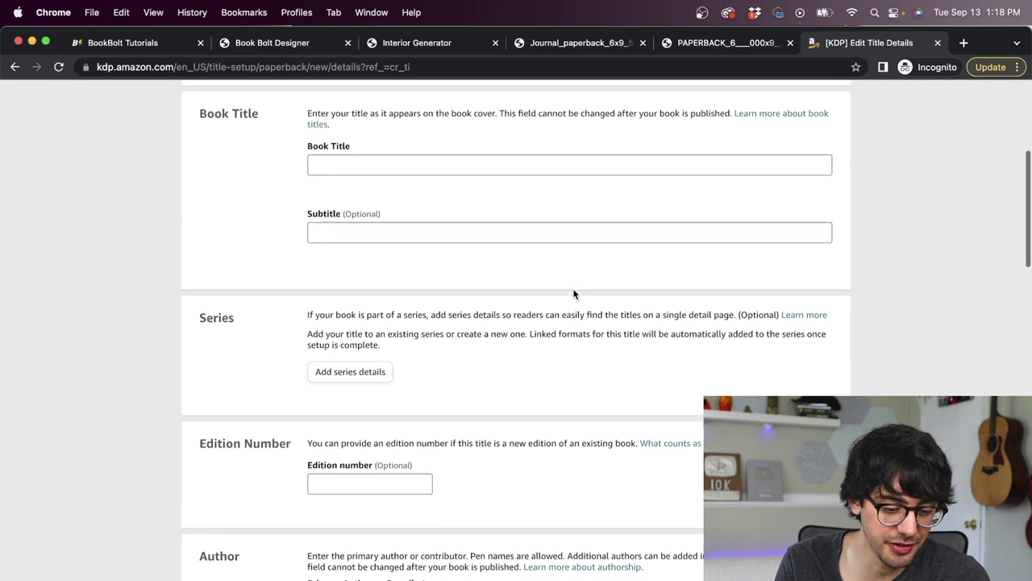
scroll(574, 292, down, 3)
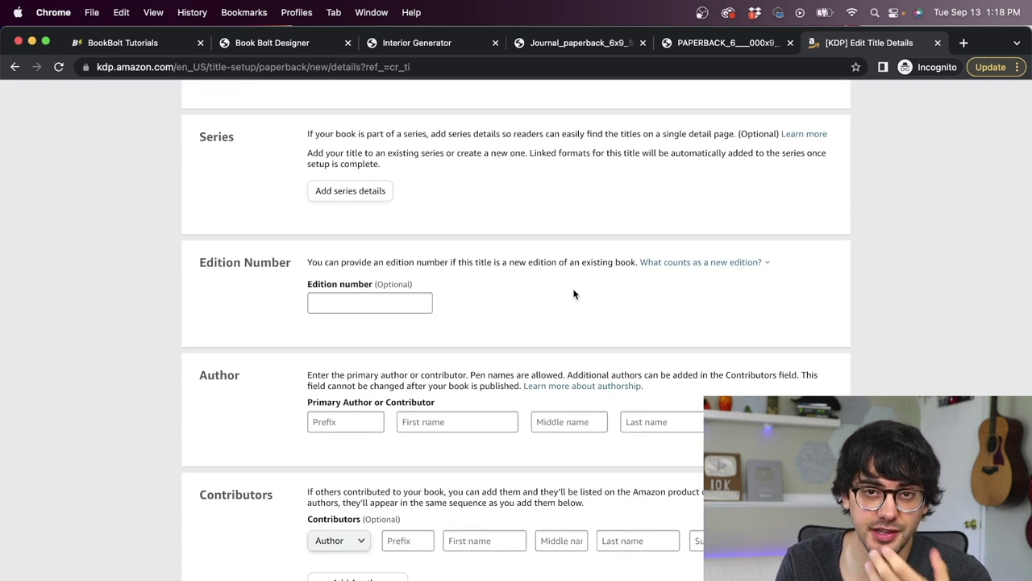
scroll(574, 290, down, 8)
scroll(574, 290, down, 2)
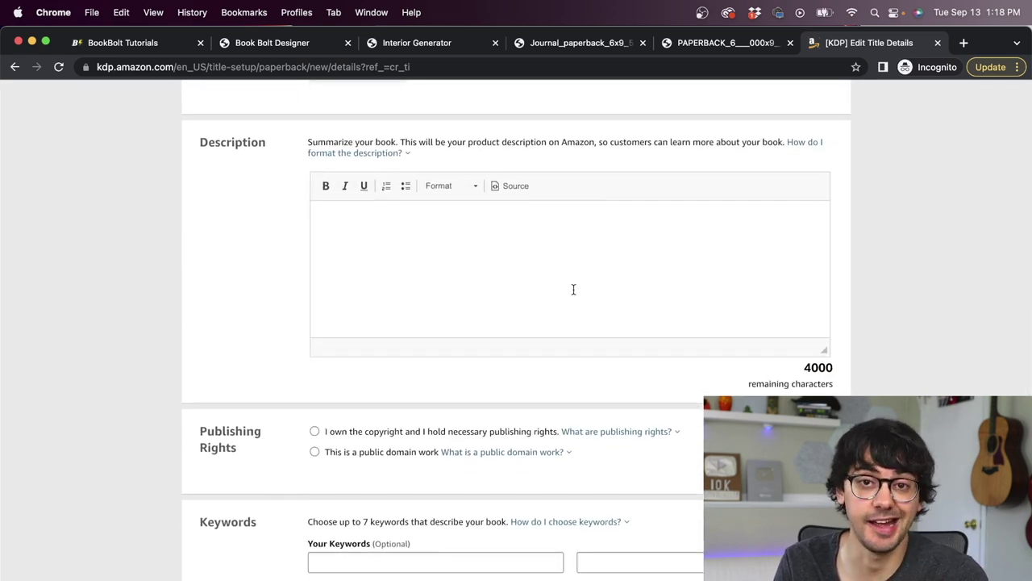
click(465, 250)
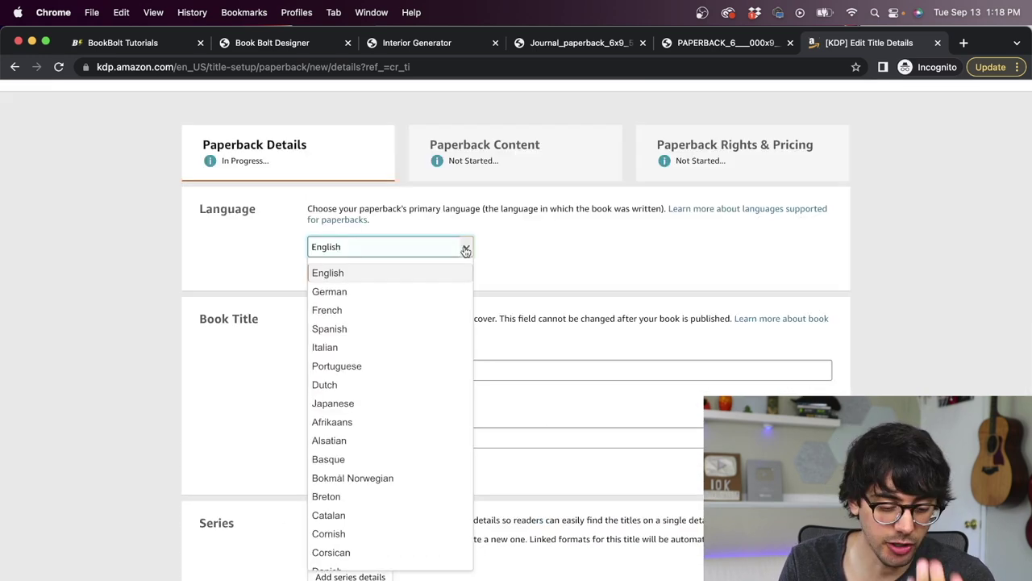
click(465, 251)
click(391, 250)
click(542, 256)
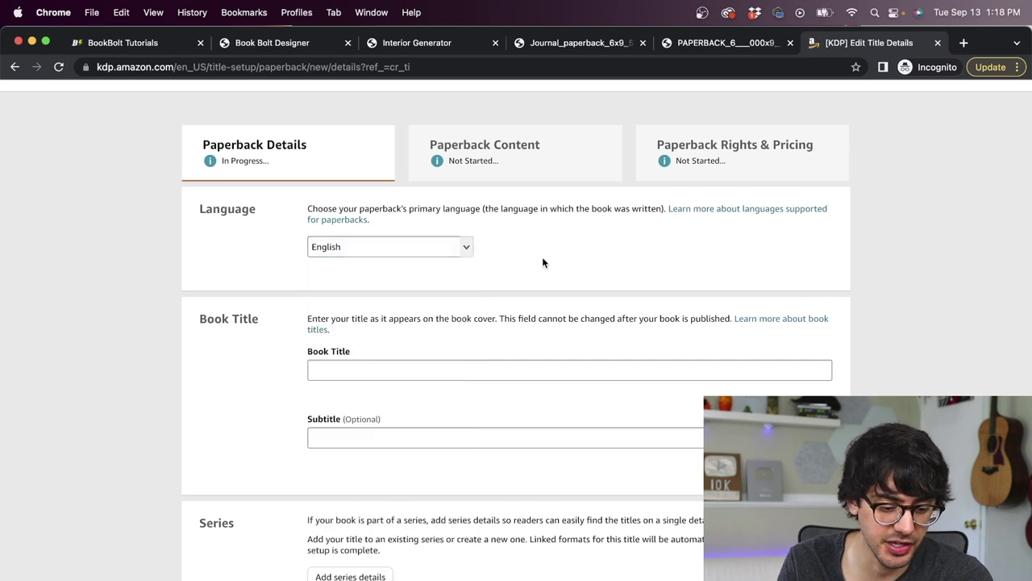
click(374, 369)
scroll(374, 239, down, 3)
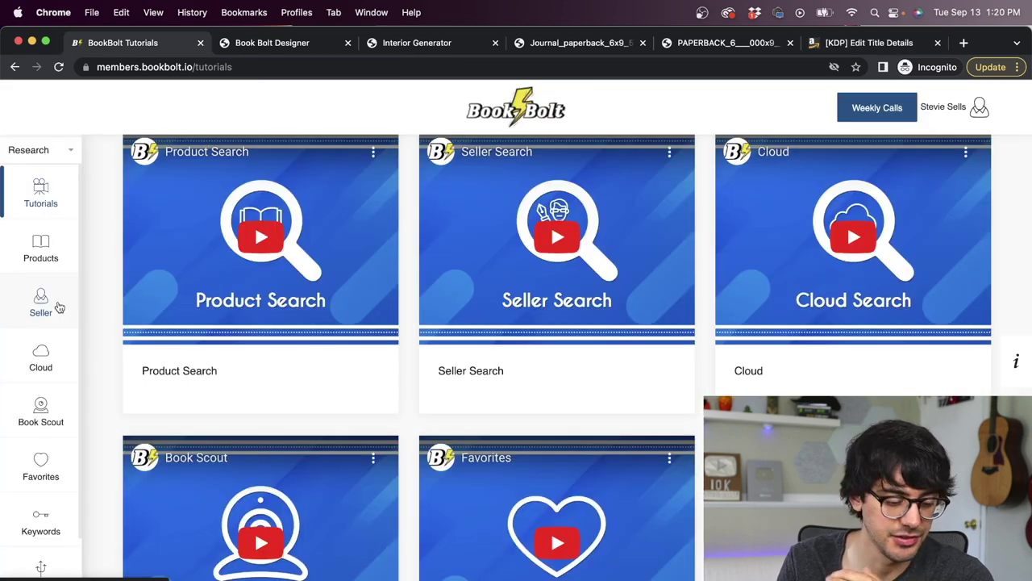
scroll(57, 302, down, 5)
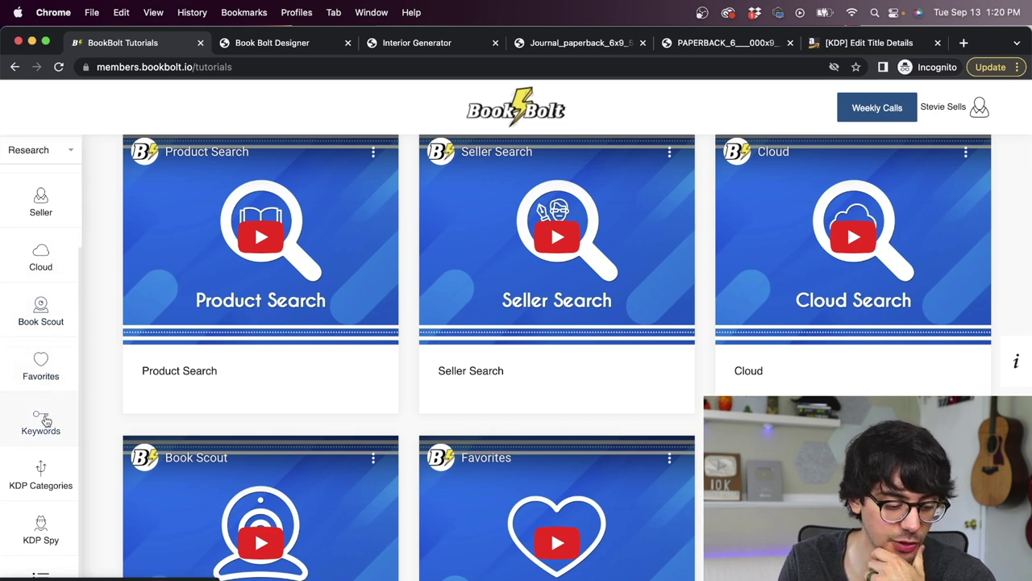
Step: Run a Book Bolt keyword search for 'journal'
click(41, 425)
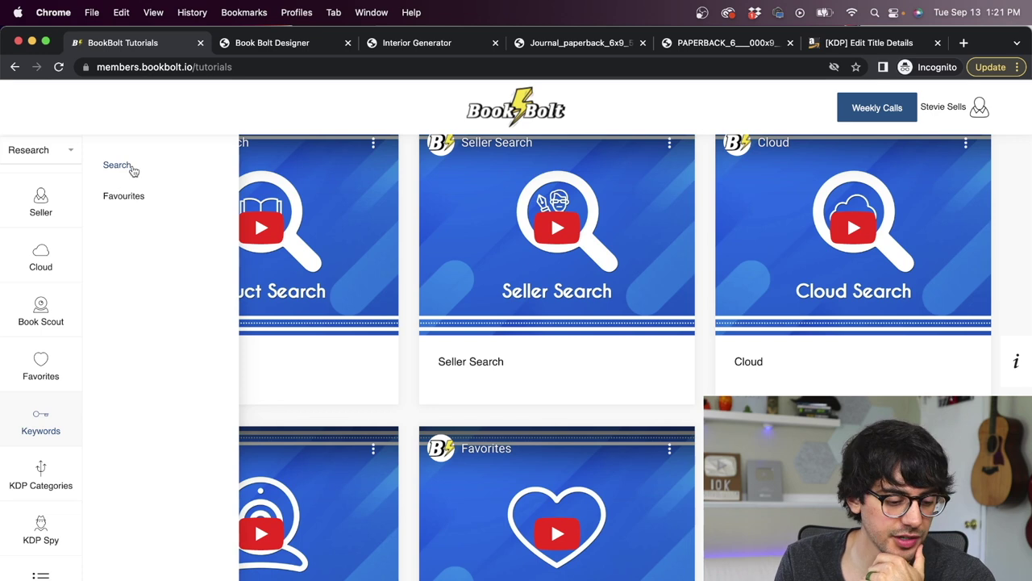
click(117, 165)
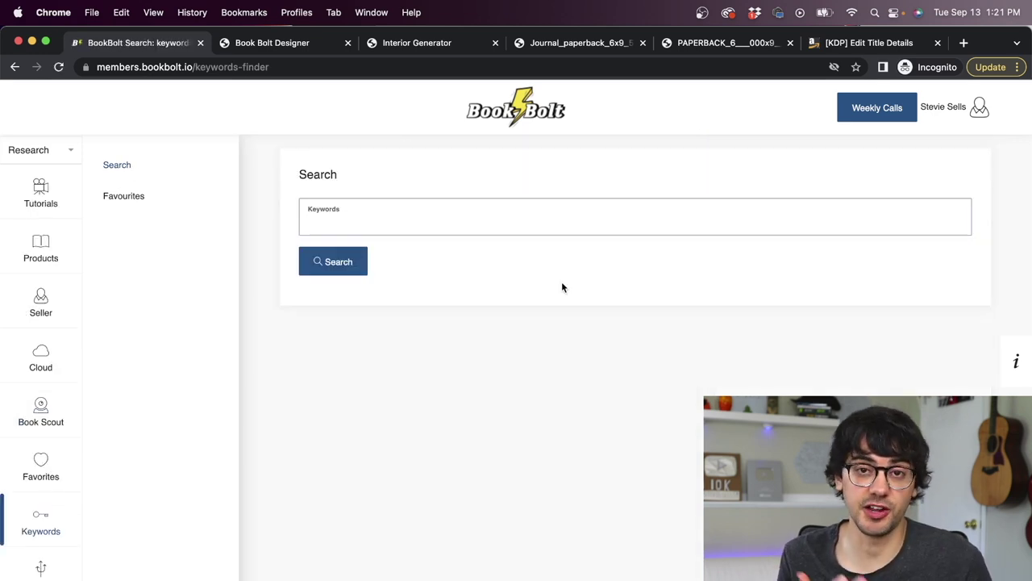
click(339, 264)
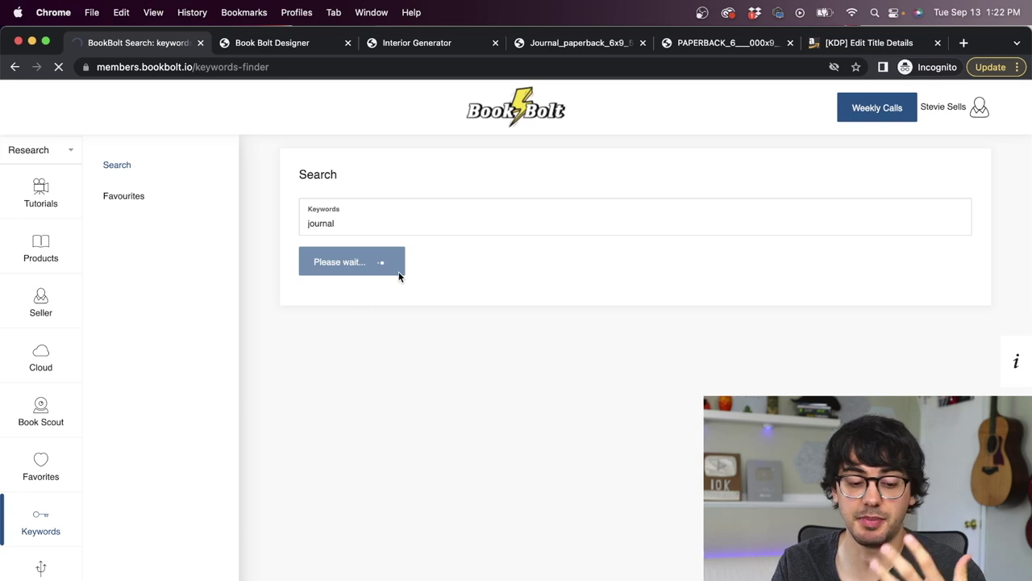
Step: Browse the journal keyword results, inspecting 'aesthetic journals for journaling' and its 1 143 volume
scroll(546, 303, down, 1)
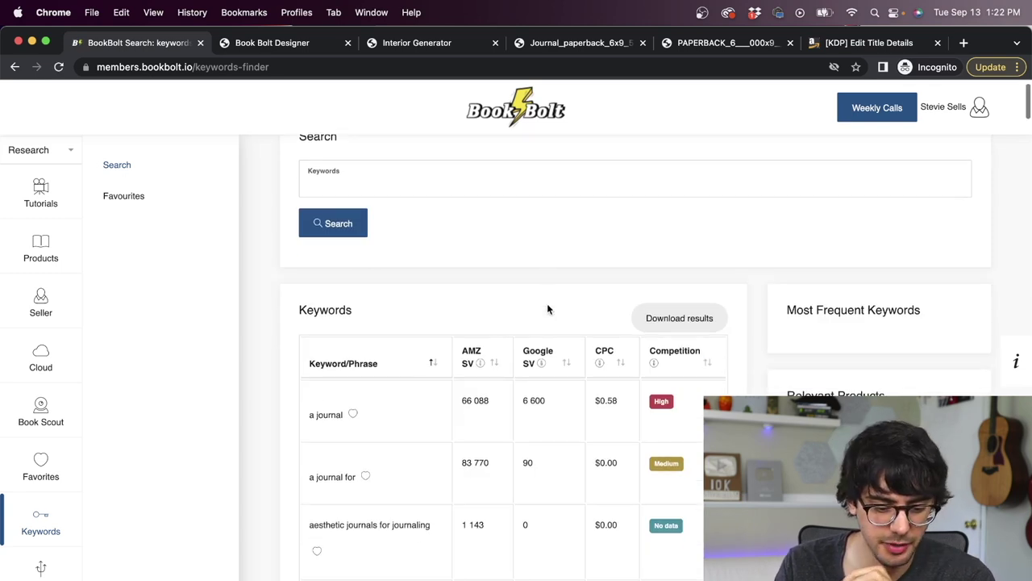
scroll(568, 267, down, 1)
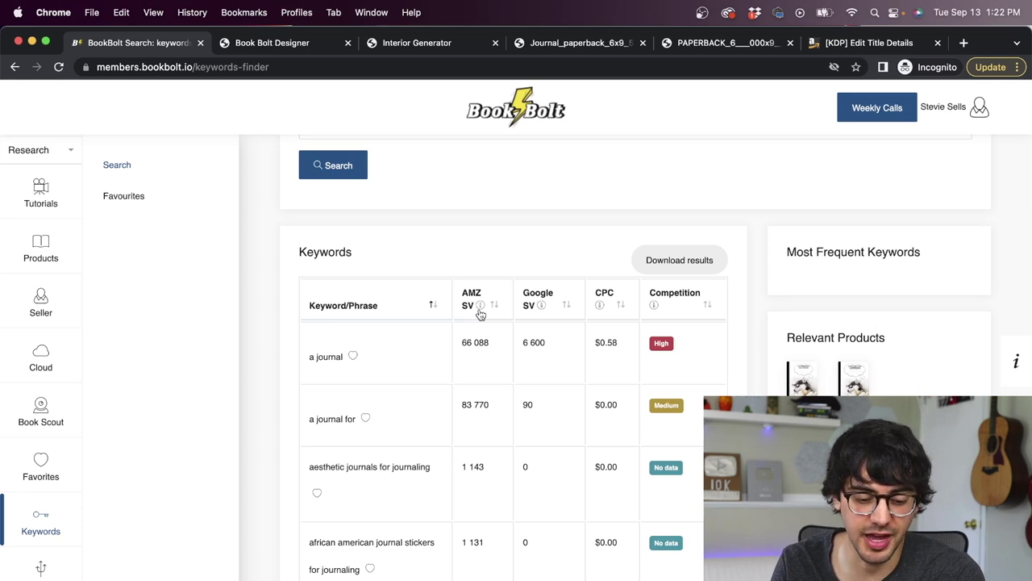
scroll(484, 306, down, 2)
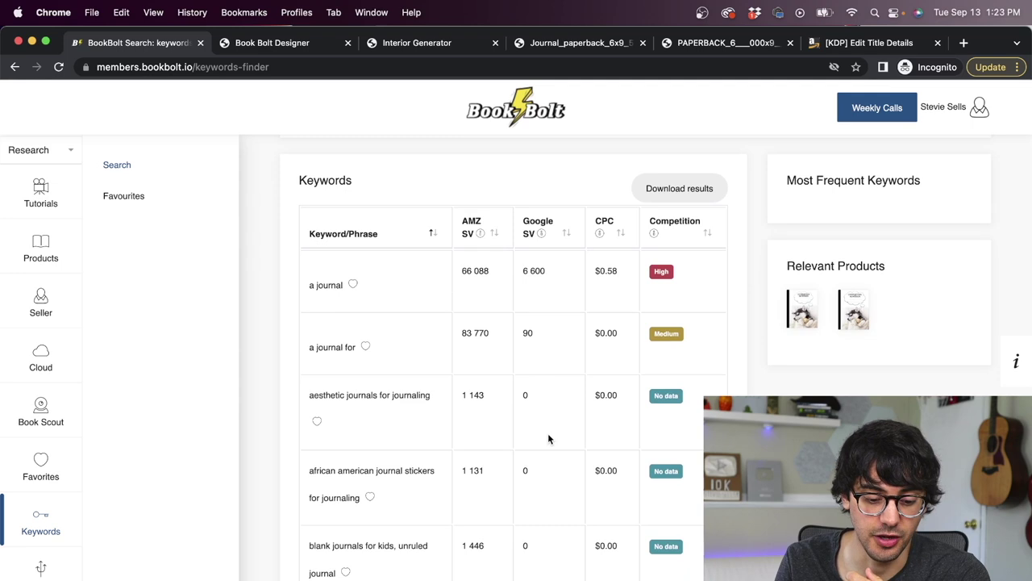
scroll(547, 371, up, 1)
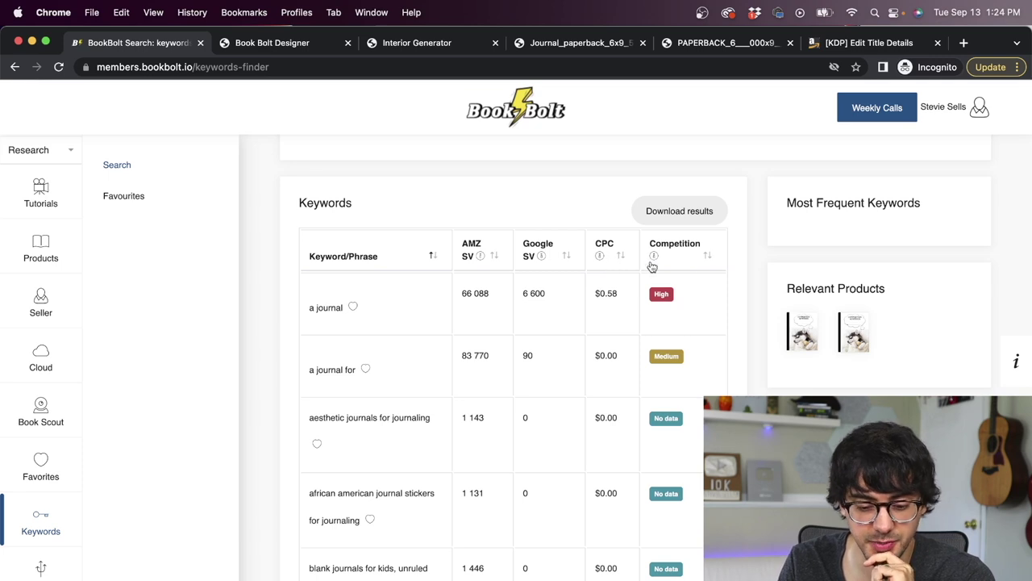
scroll(423, 262, down, 5)
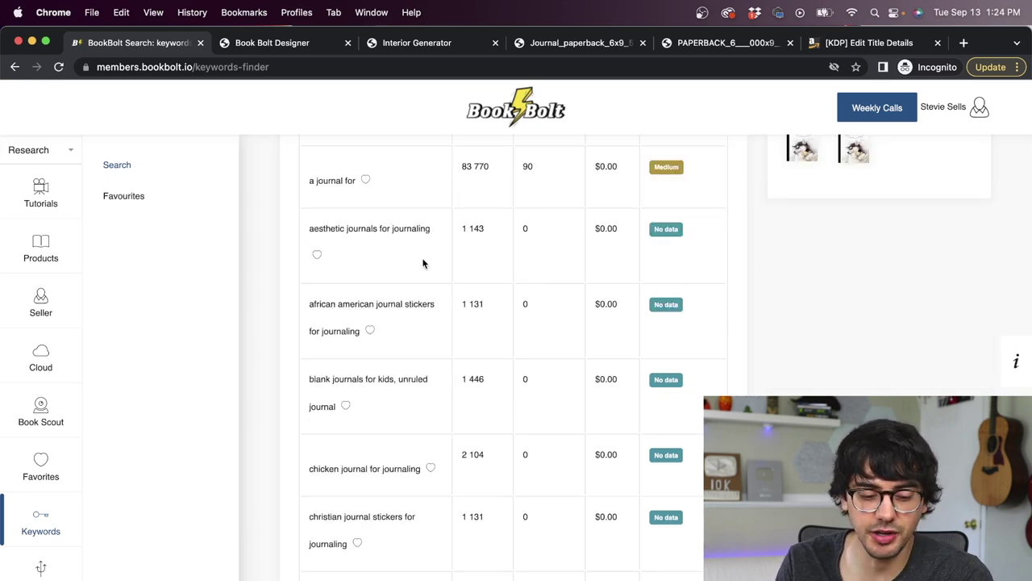
scroll(422, 263, down, 2)
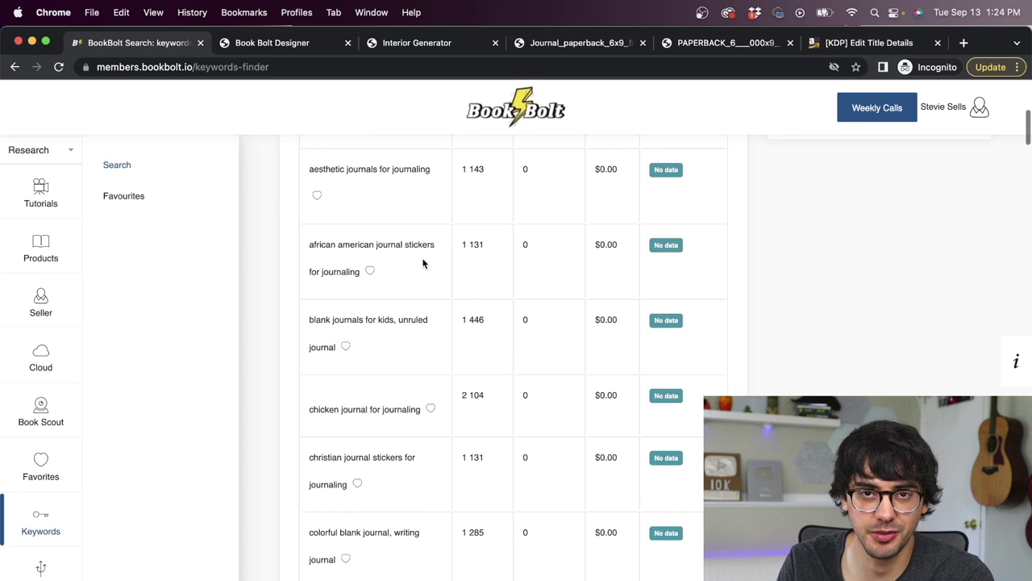
scroll(422, 263, down, 6)
scroll(423, 263, up, 10)
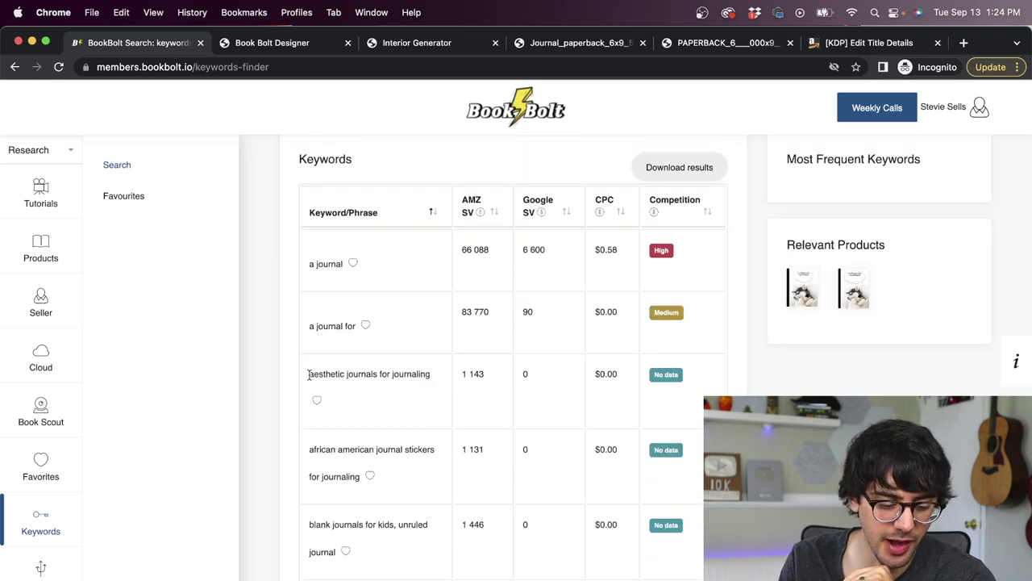
drag(309, 374, 435, 377)
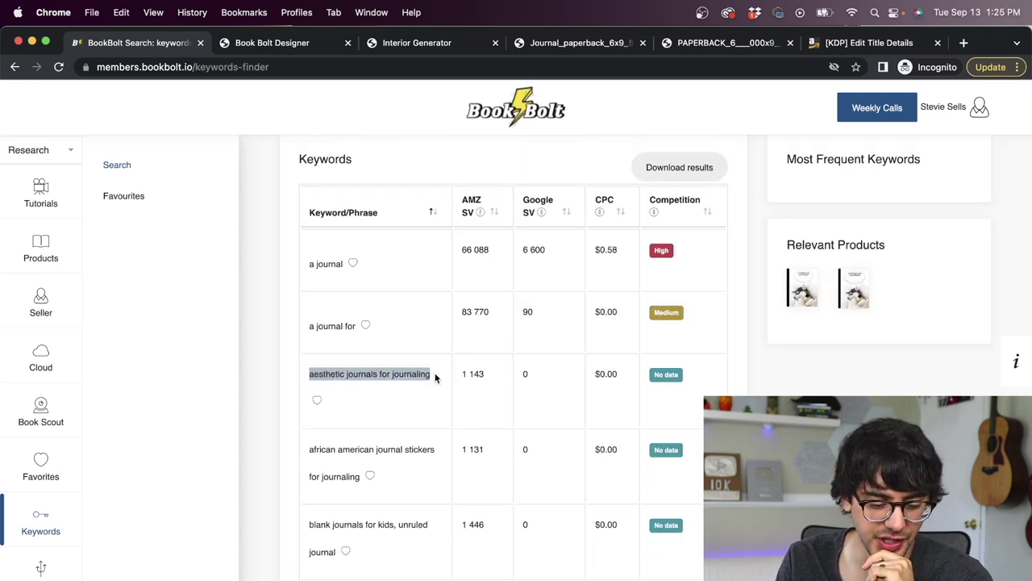
click(436, 377)
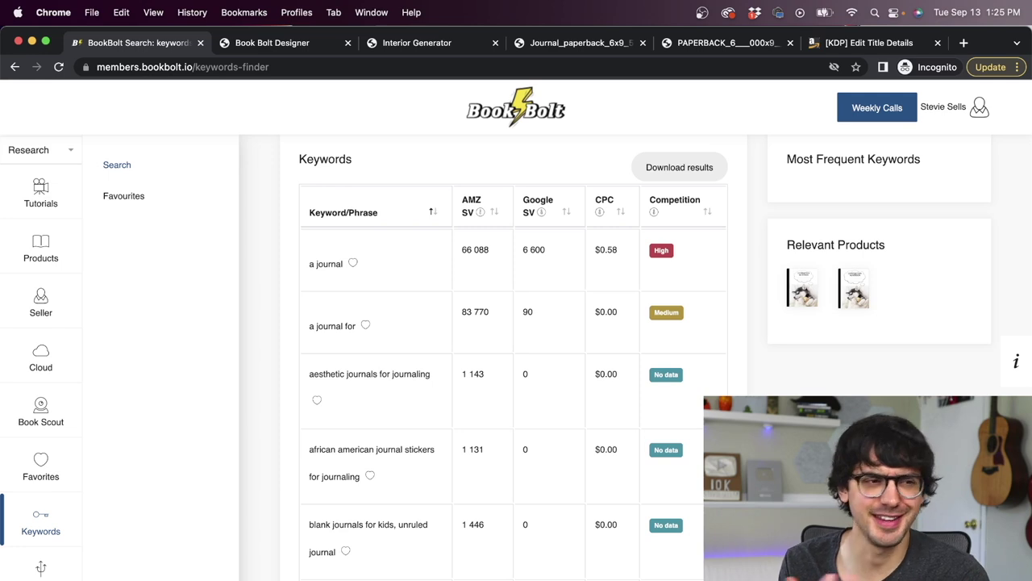
drag(309, 373, 345, 374)
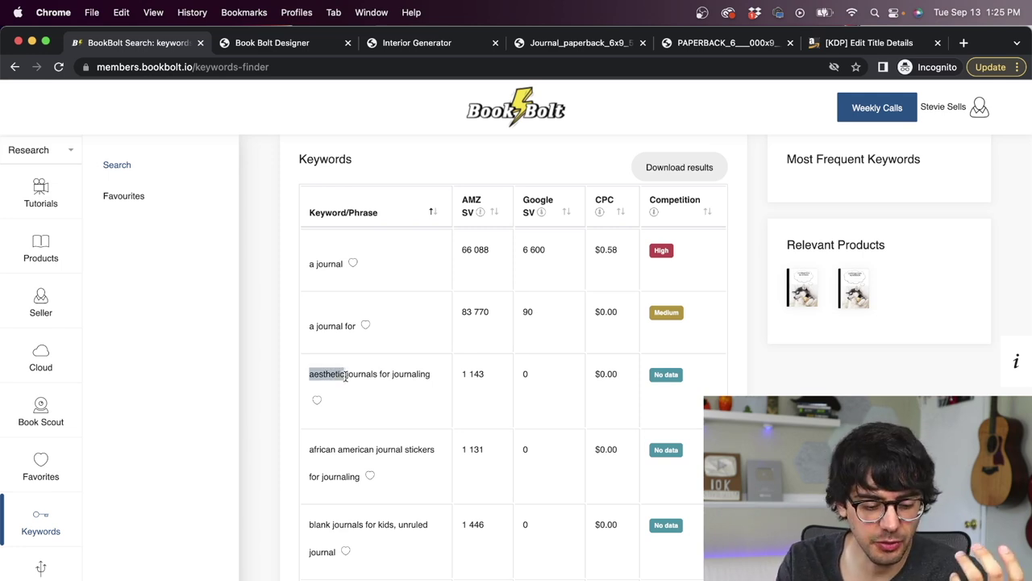
drag(460, 376, 508, 376)
click(475, 376)
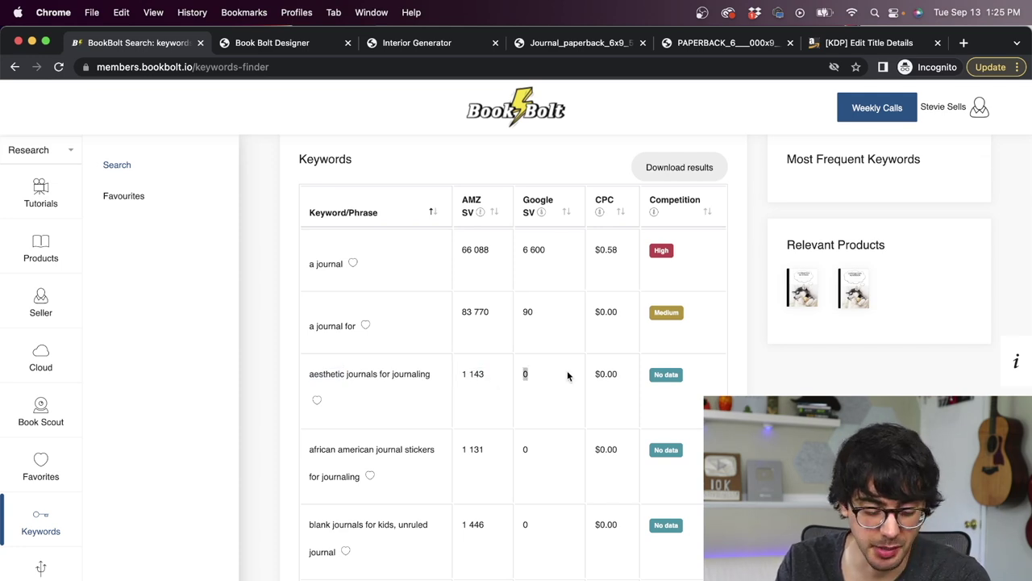
click(684, 379)
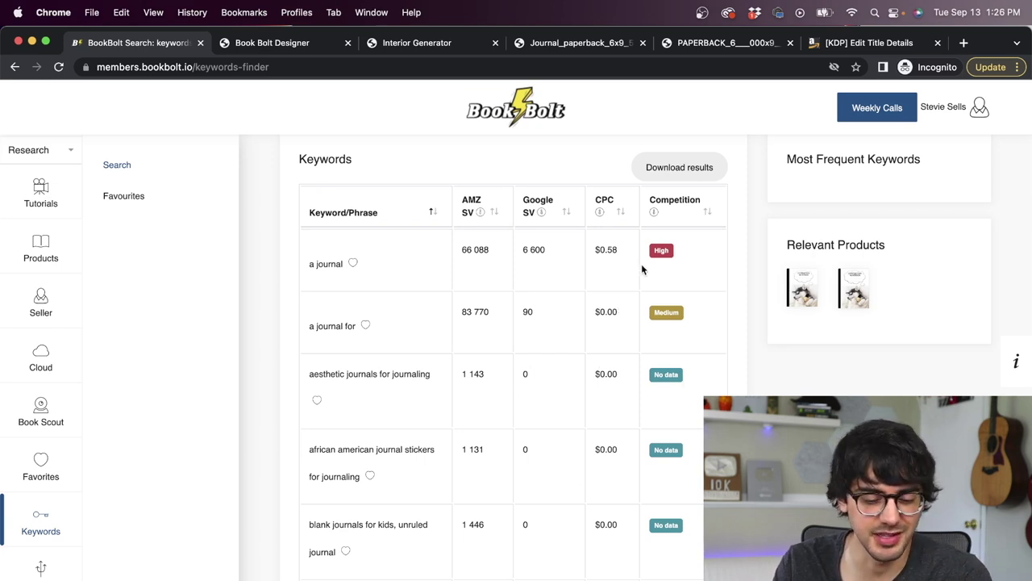
Step: Check 'journaling journal for women', then sort keywords by Amazon search volume, highest first
scroll(309, 277, down, 15)
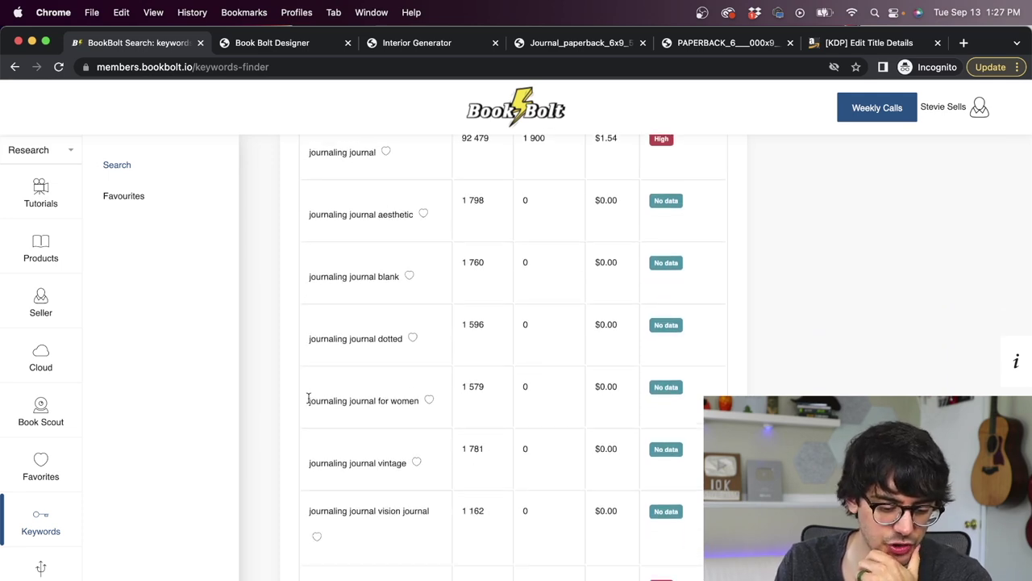
drag(307, 398, 422, 398)
drag(679, 387, 654, 381)
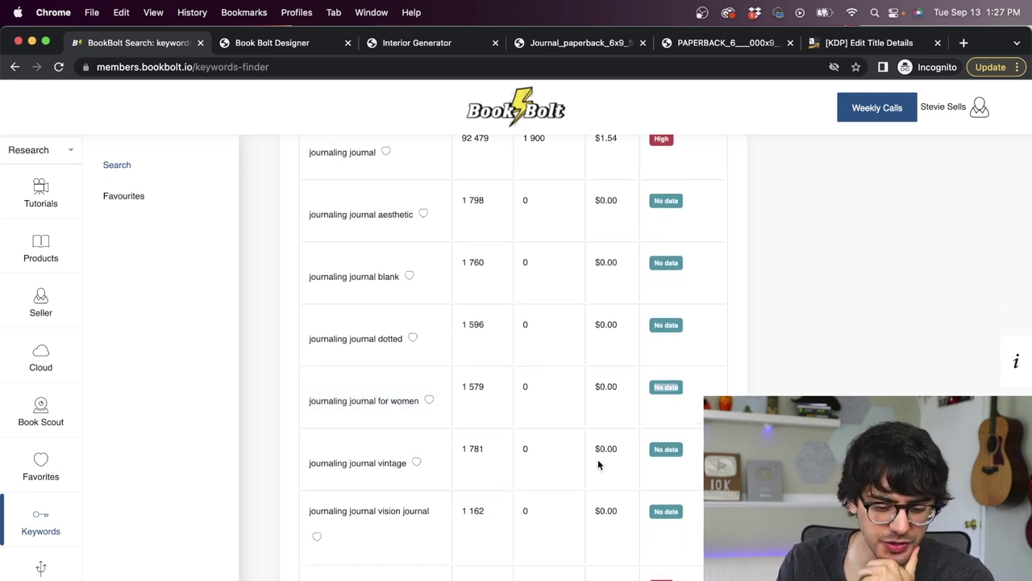
click(661, 426)
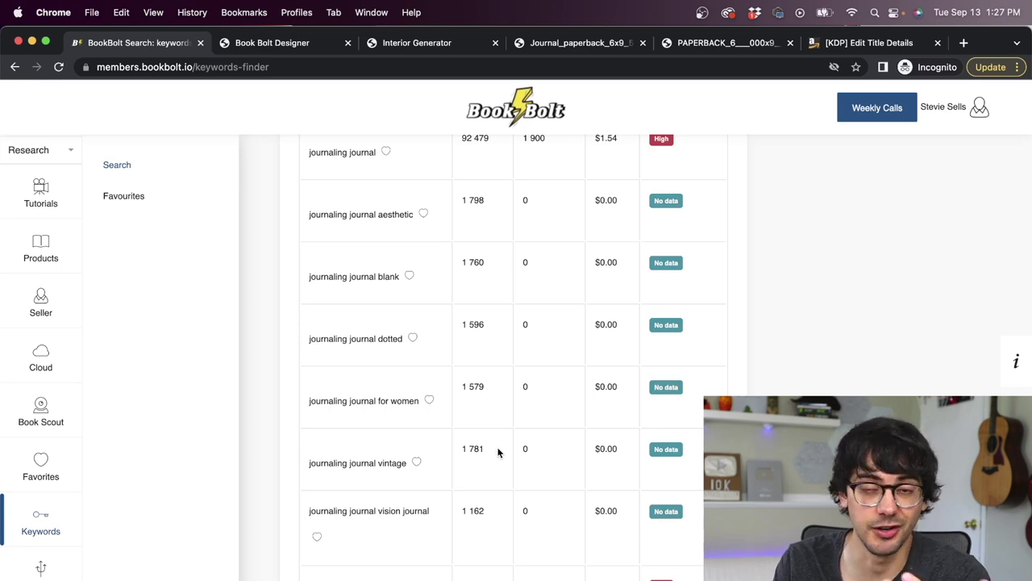
scroll(430, 324, down, 3)
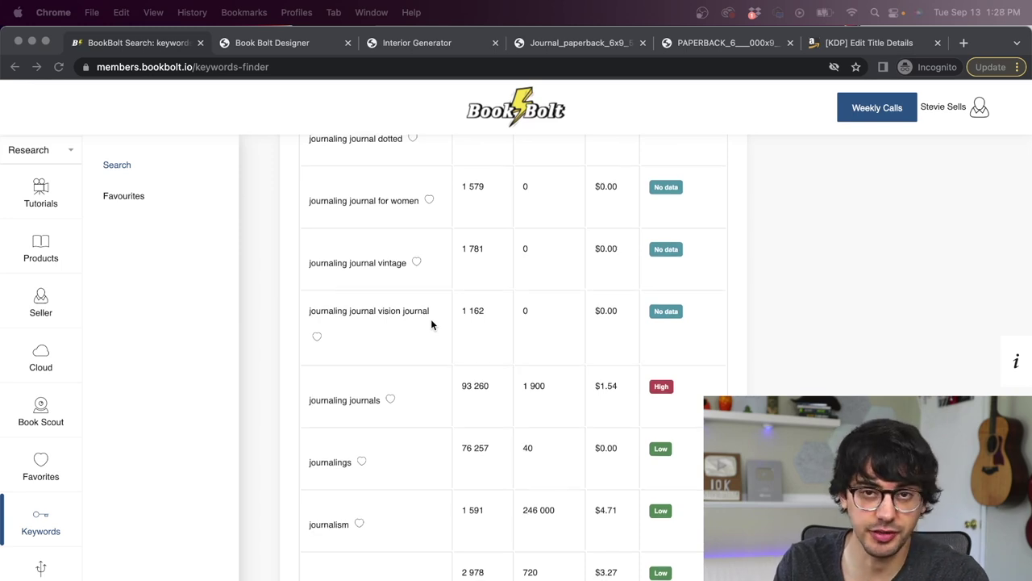
scroll(431, 319, up, 10)
click(473, 241)
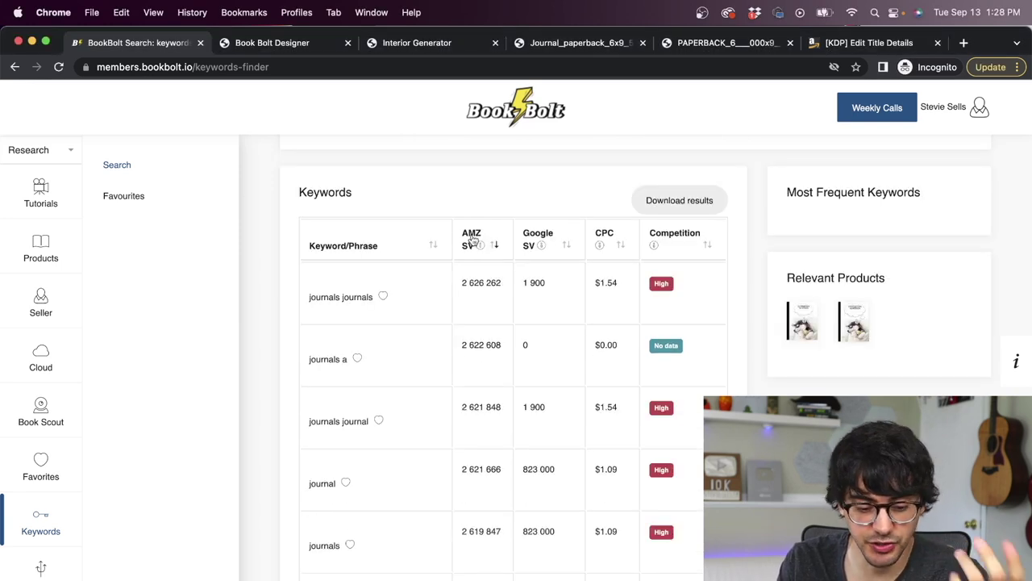
scroll(527, 320, down, 2)
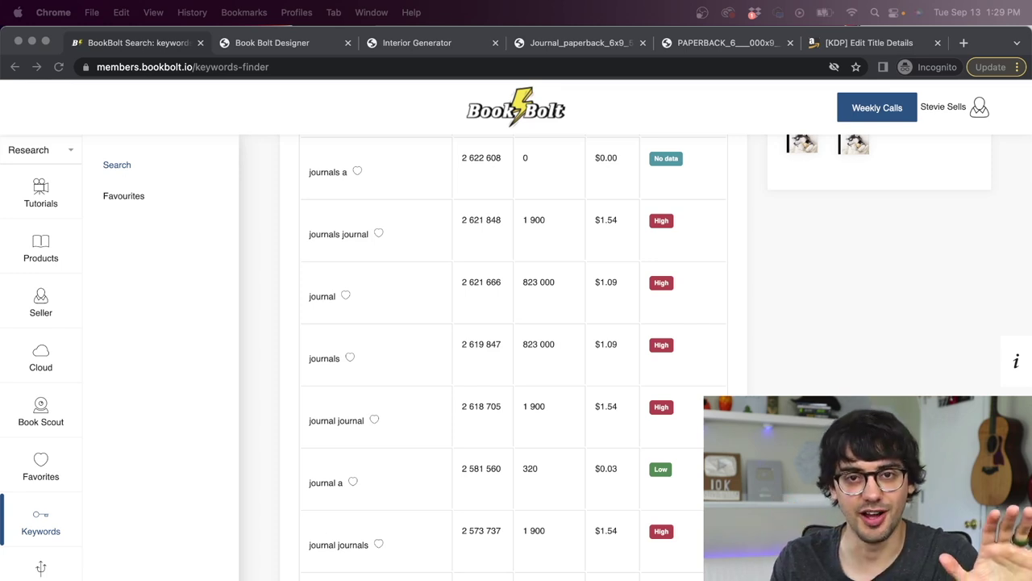
Step: Enter 'Aesthetic Dream Journal' as the KDP paperback's Book Title
click(875, 46)
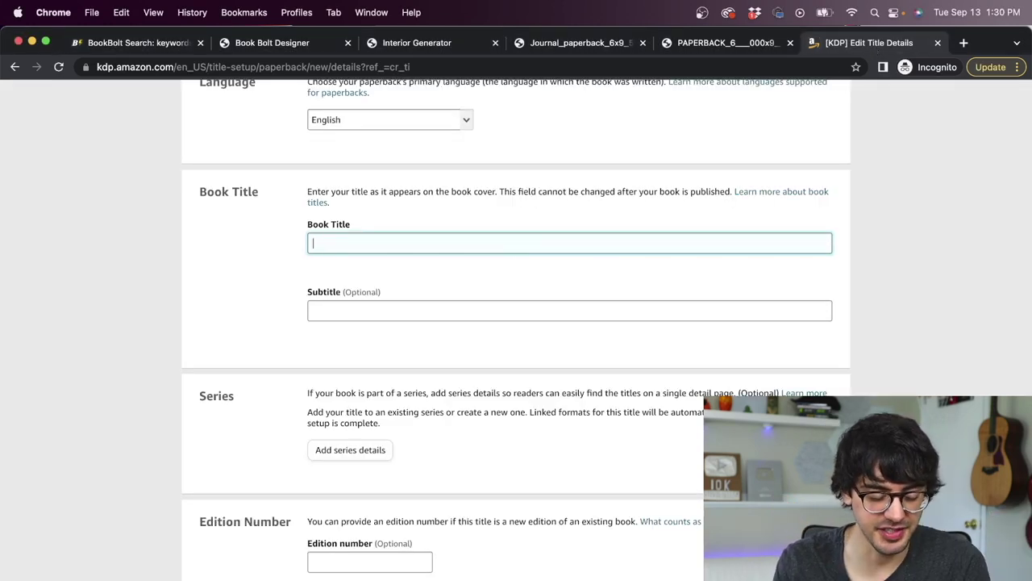
text(Aesth)
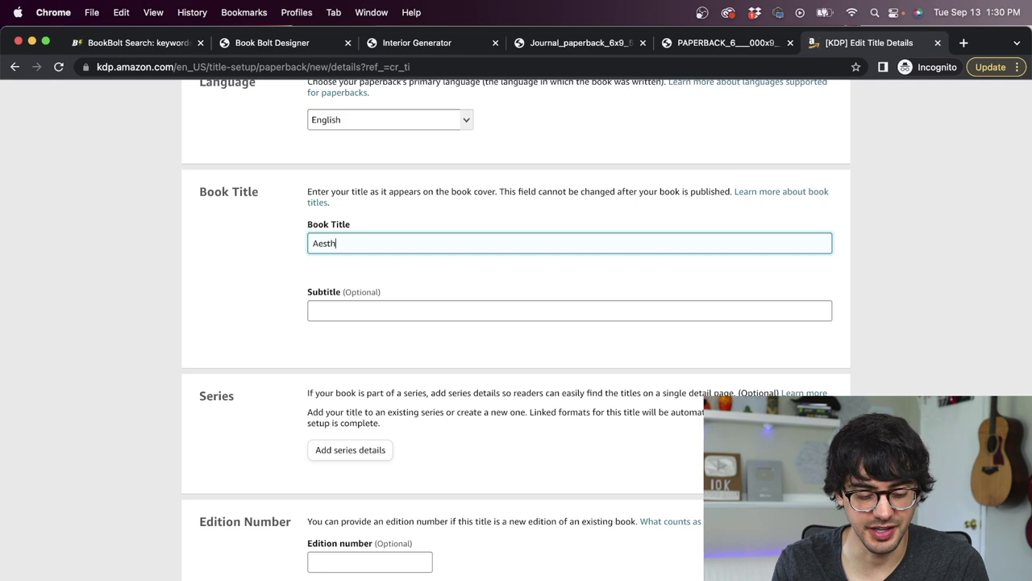
text(etic Dream Journal)
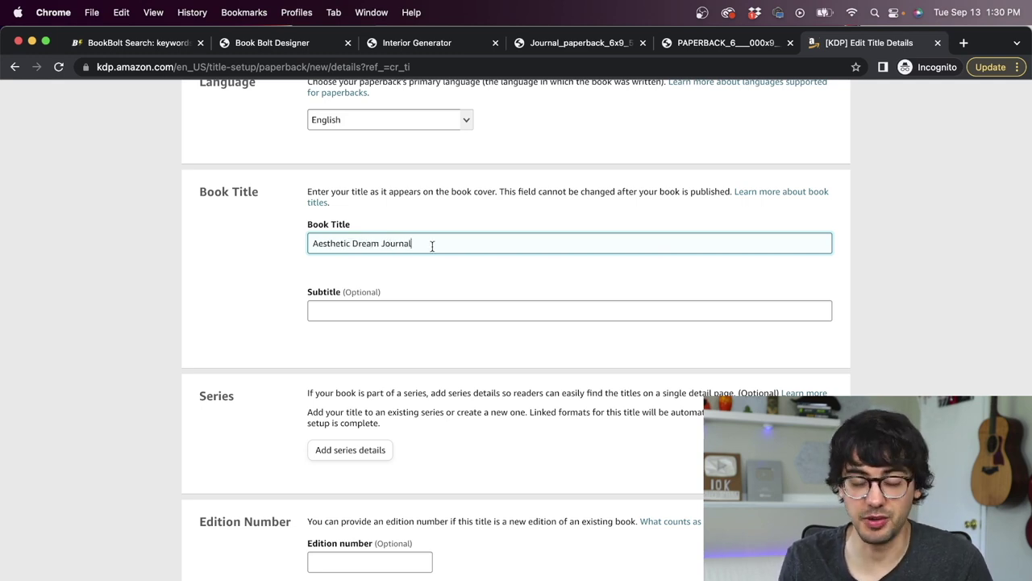
click(468, 300)
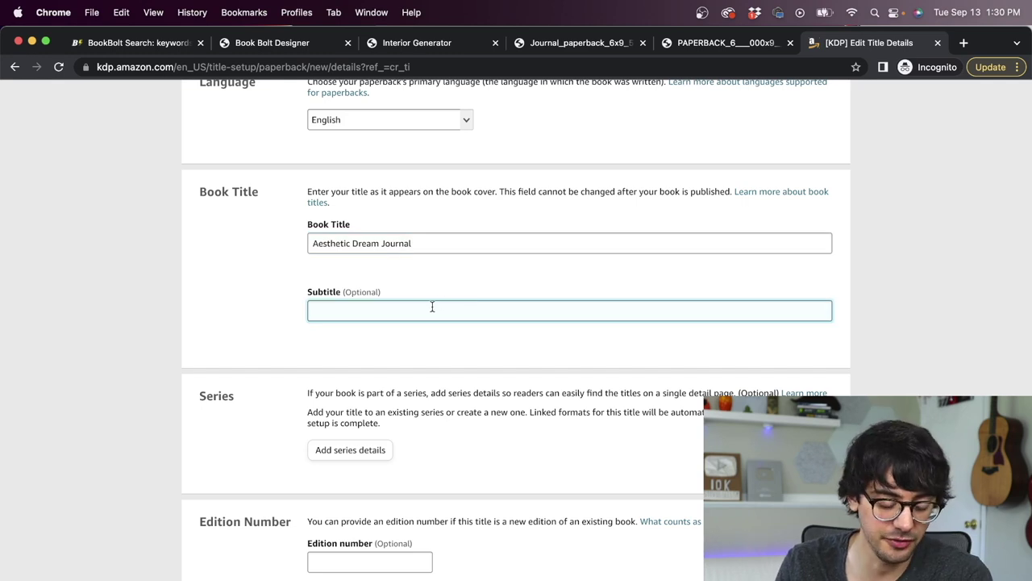
scroll(400, 309, down, 1)
scroll(400, 310, down, 5)
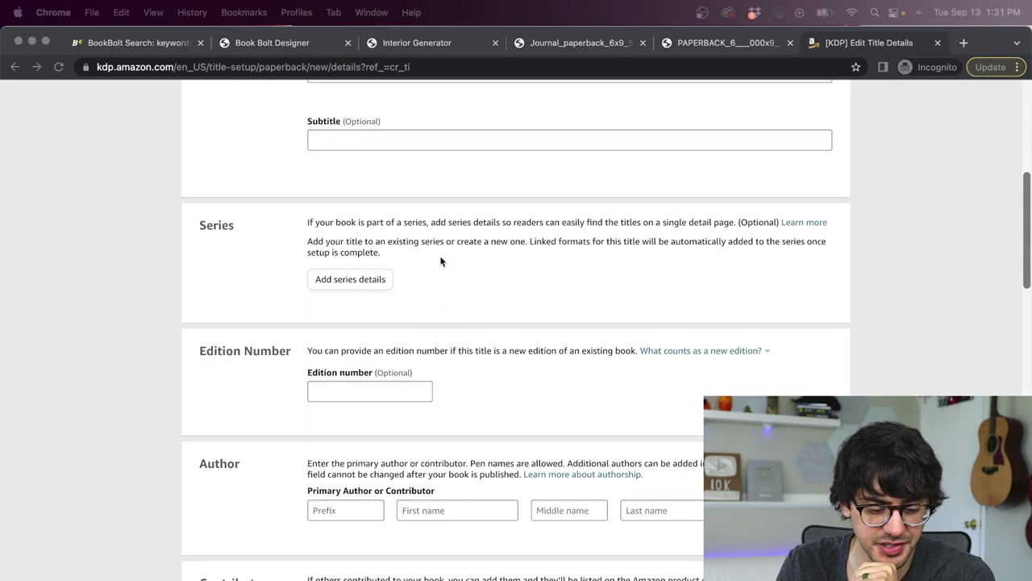
scroll(375, 263, down, 4)
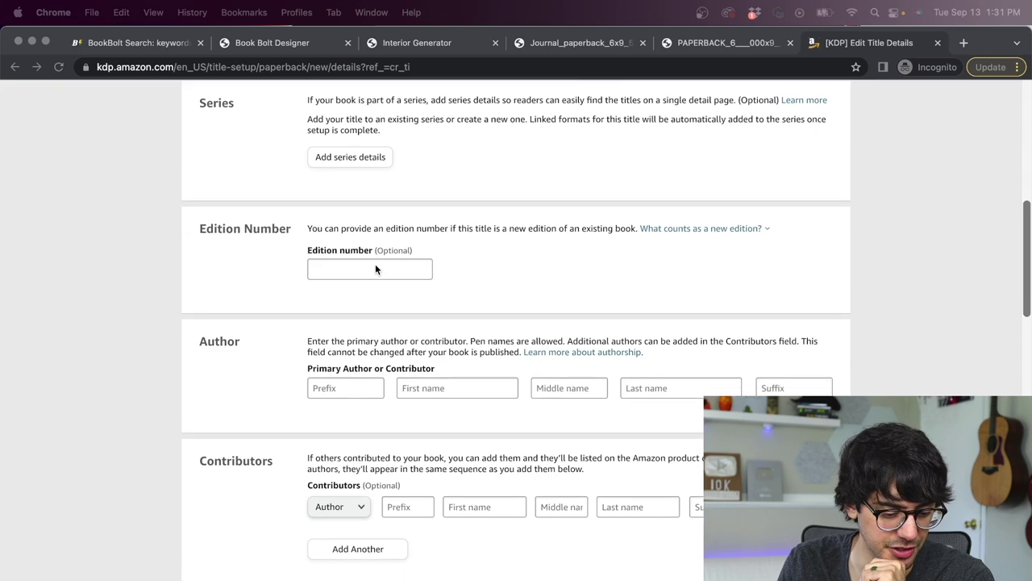
Step: Fill in the primary author's first and last name
click(680, 258)
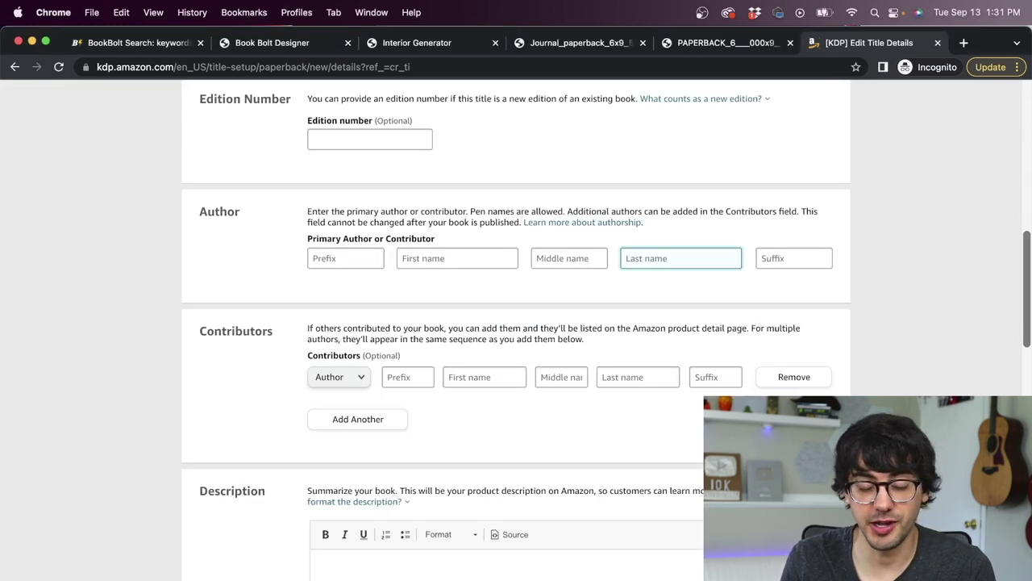
click(475, 260)
text(Stevie)
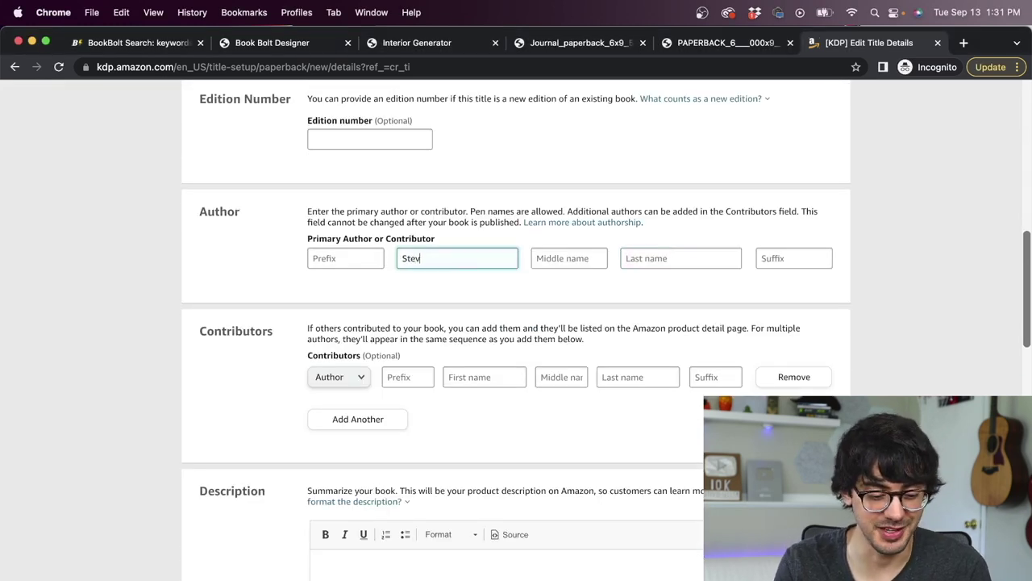
key(Tab)
key(Tab)
text(Sells)
scroll(538, 281, down, 2)
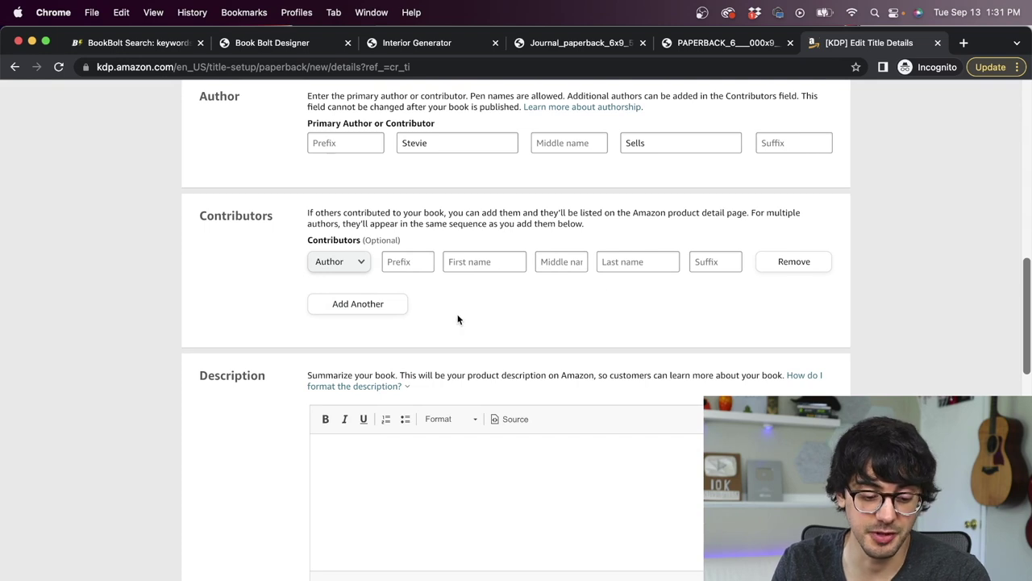
Step: Add the description 'This is my super keyword rich description yay!' and mark it a public domain work
scroll(445, 311, down, 2)
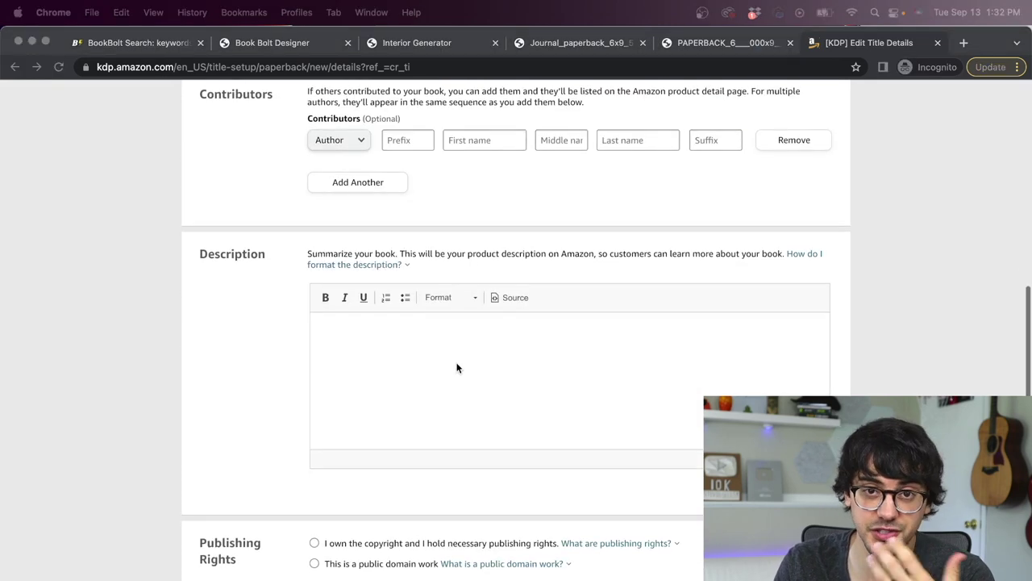
click(424, 358)
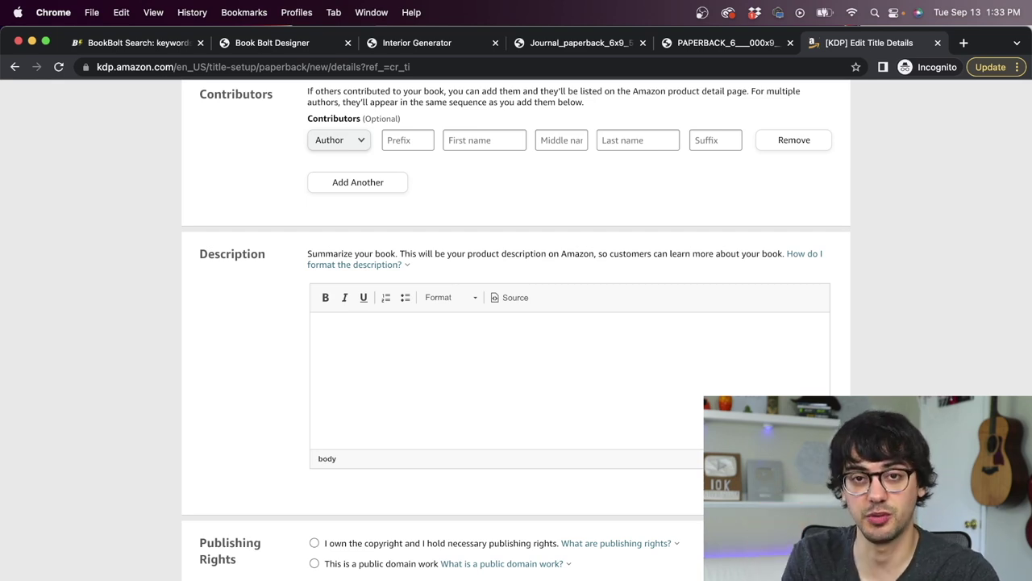
text(This)
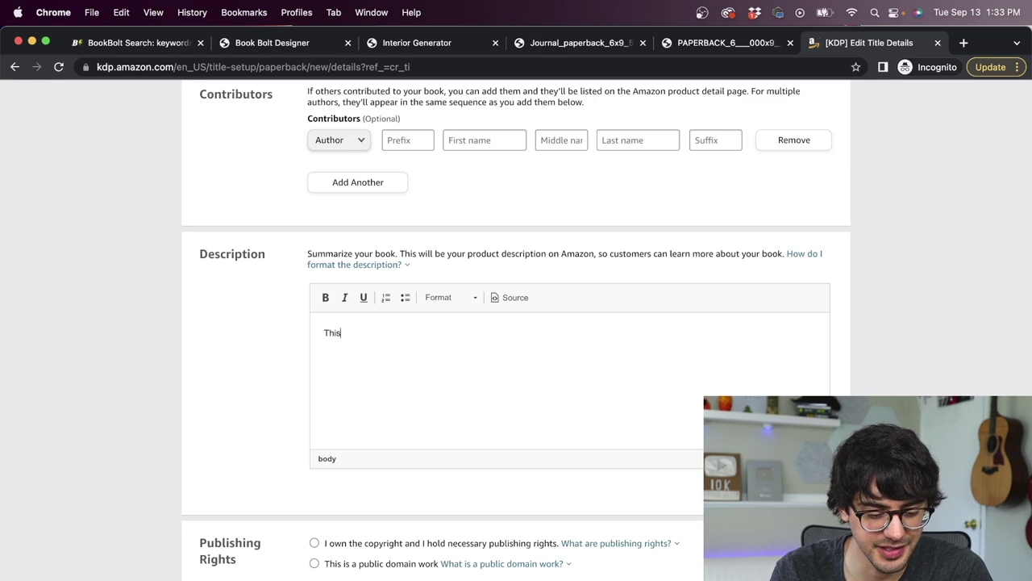
text( is my super key)
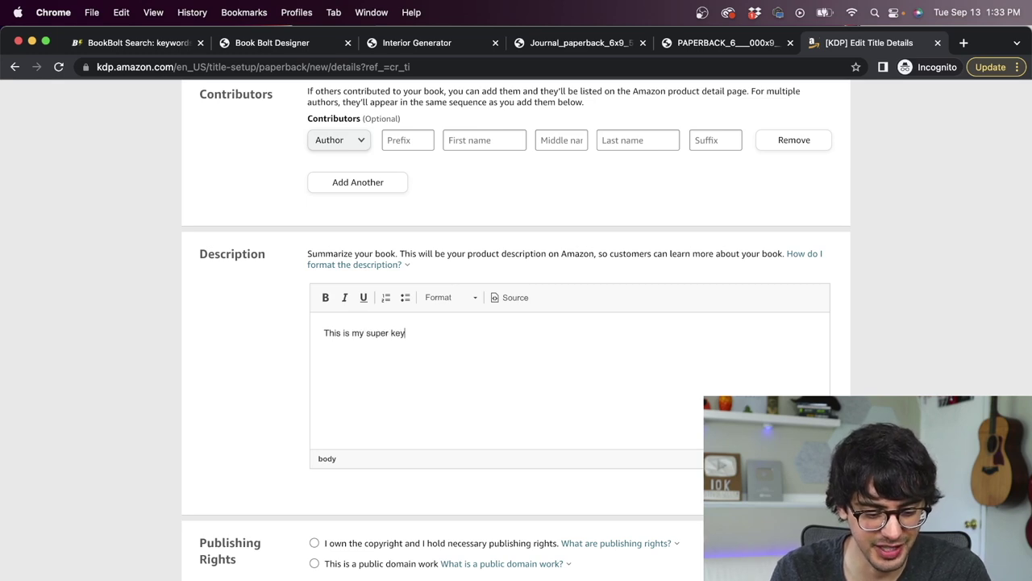
text(word rich des)
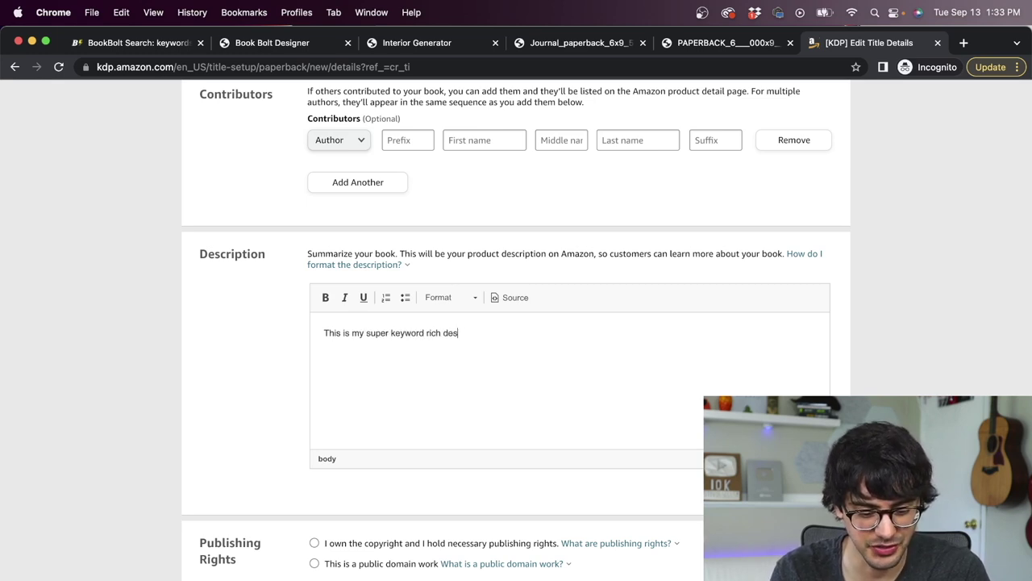
text(cription yay!)
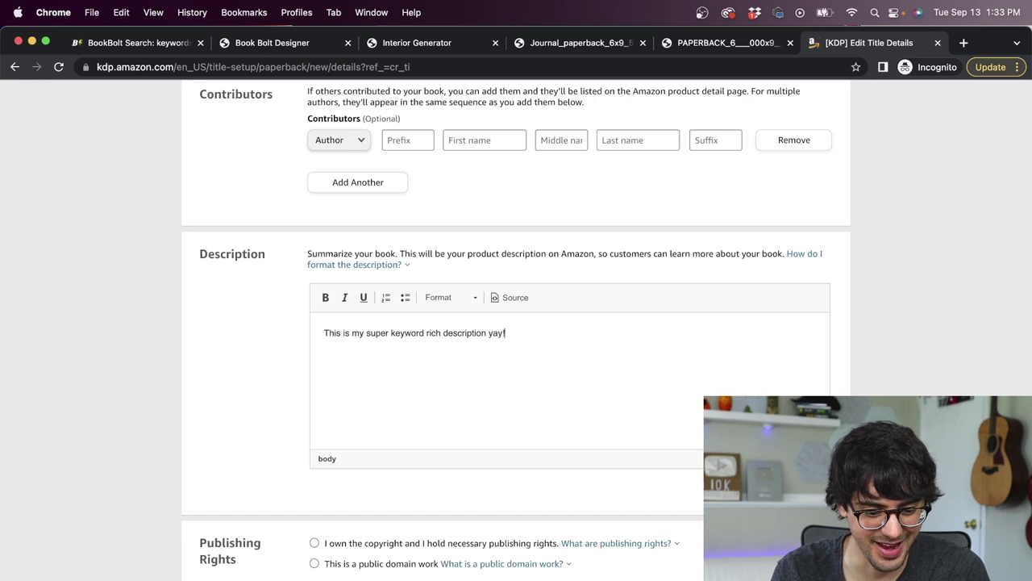
scroll(343, 412, down, 3)
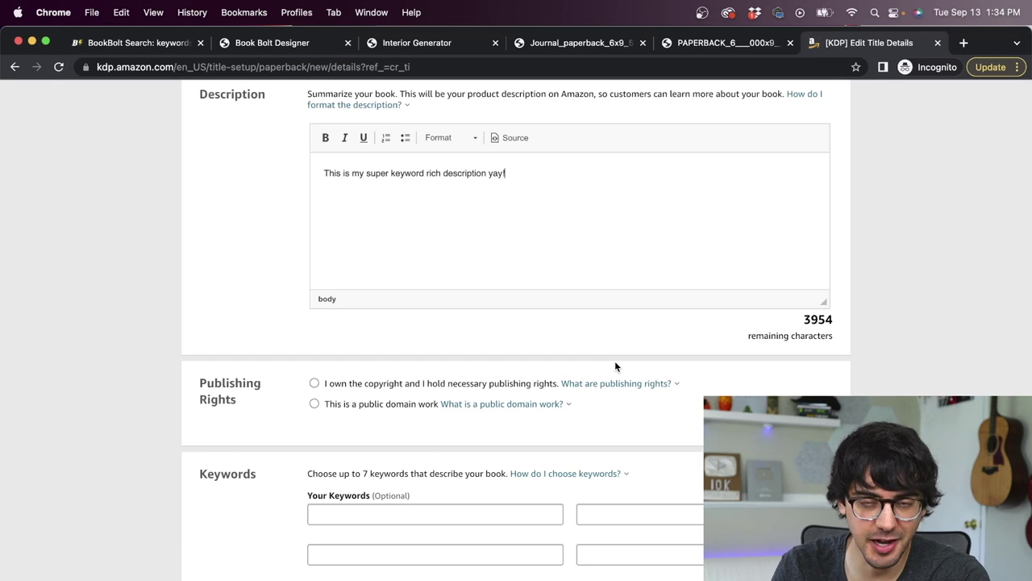
click(315, 405)
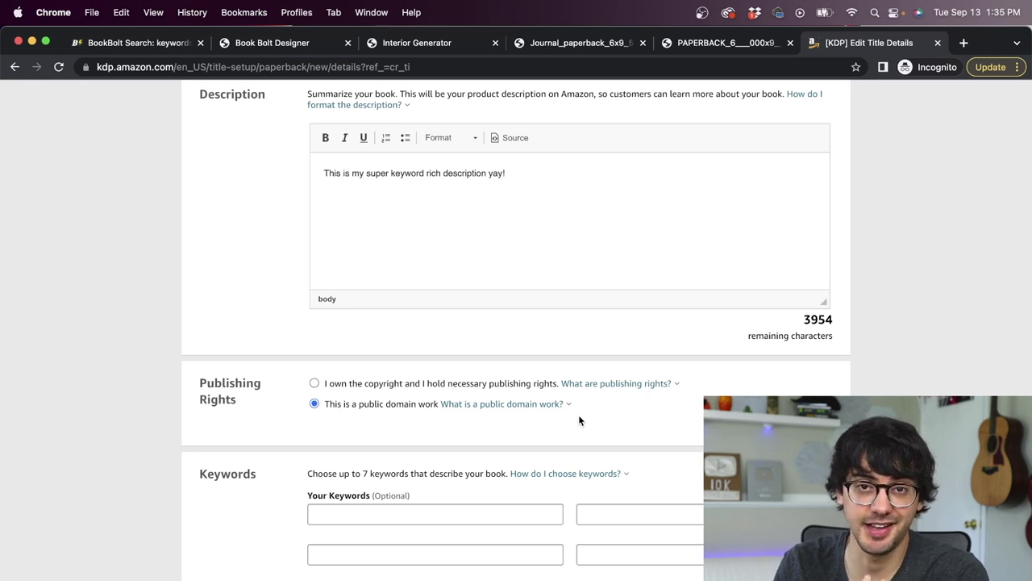
Step: Fill all seven KDP keyword fields with Book Bolt phrases, including dream journal and journal for women
scroll(360, 416, down, 5)
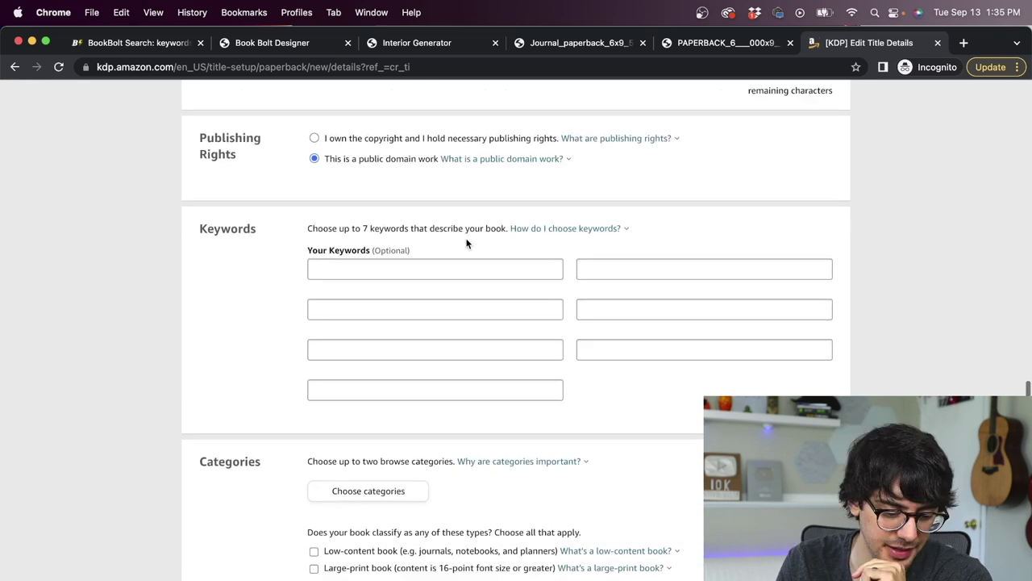
click(435, 216)
click(139, 43)
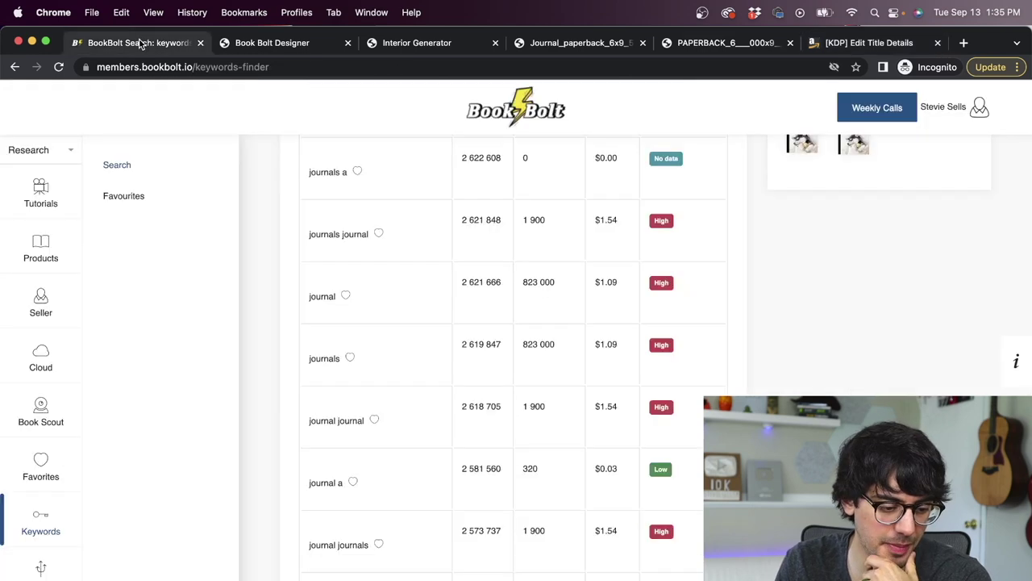
drag(309, 342, 381, 342)
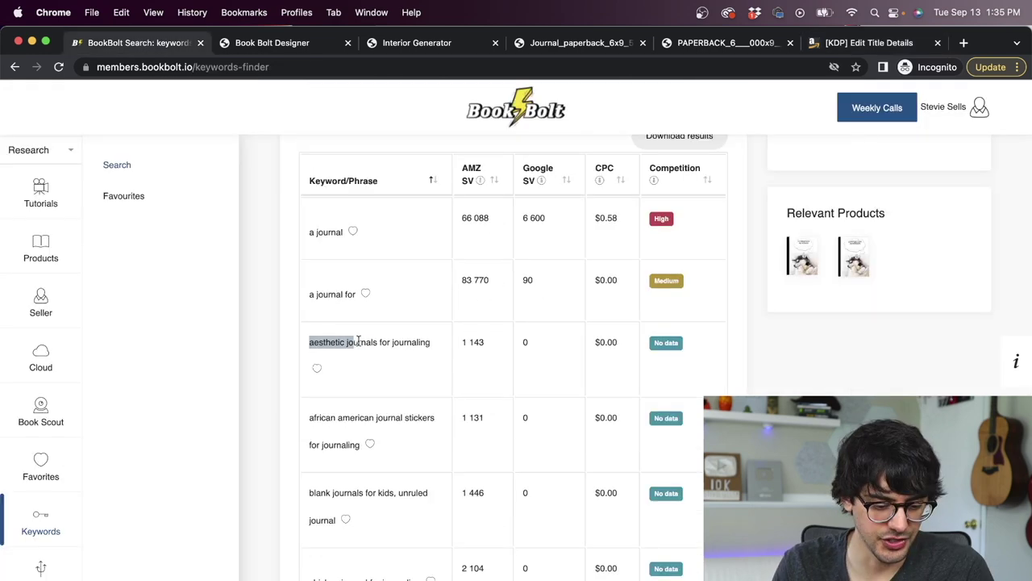
click(870, 43)
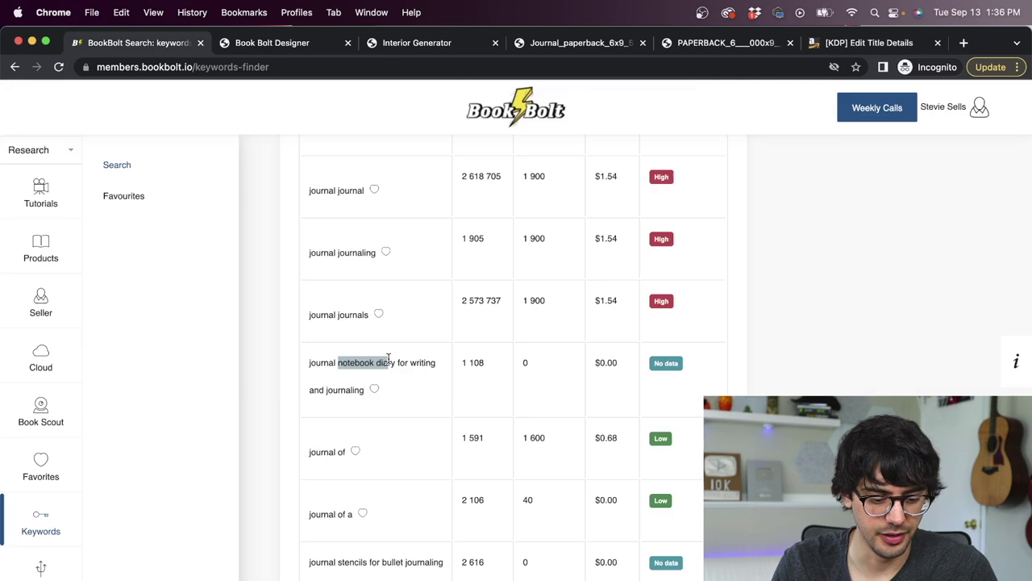
click(841, 43)
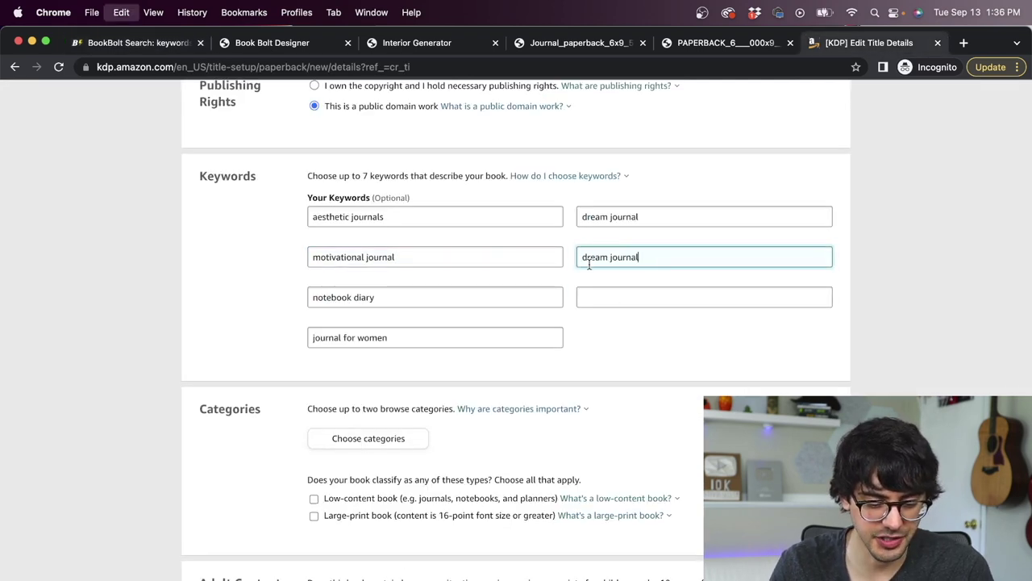
click(615, 299)
text(dream journal)
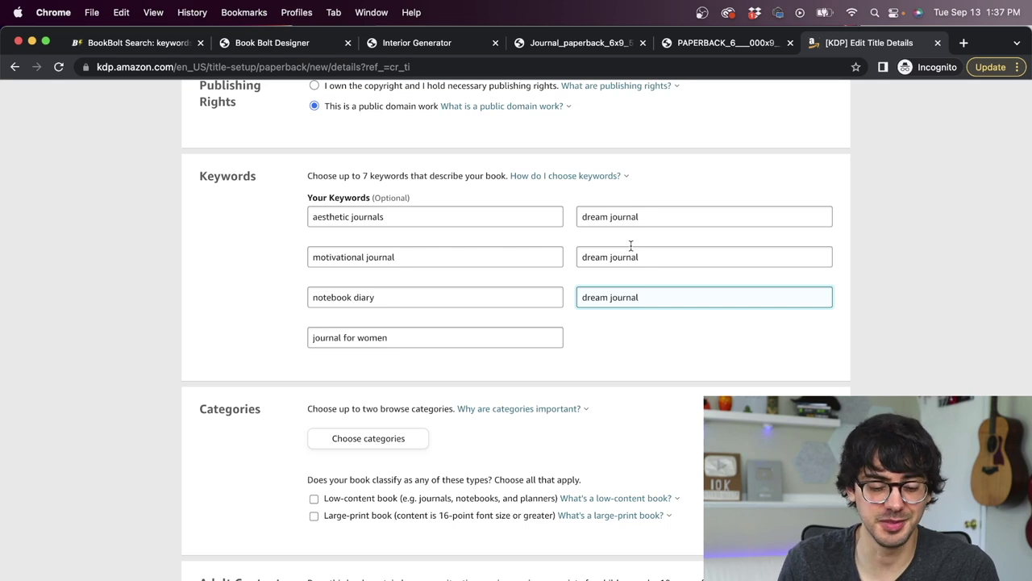
click(265, 348)
scroll(265, 348, down, 3)
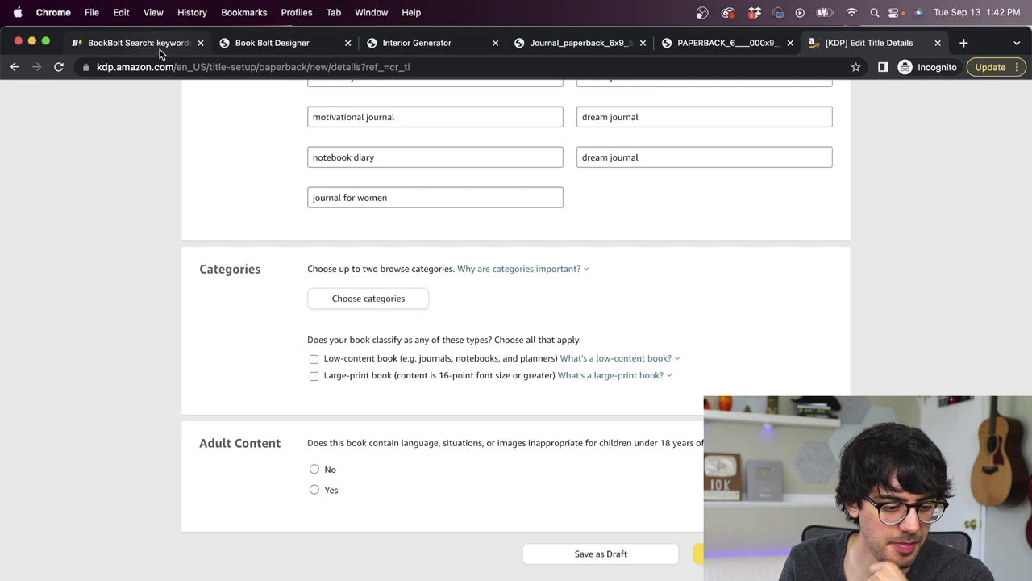
click(159, 49)
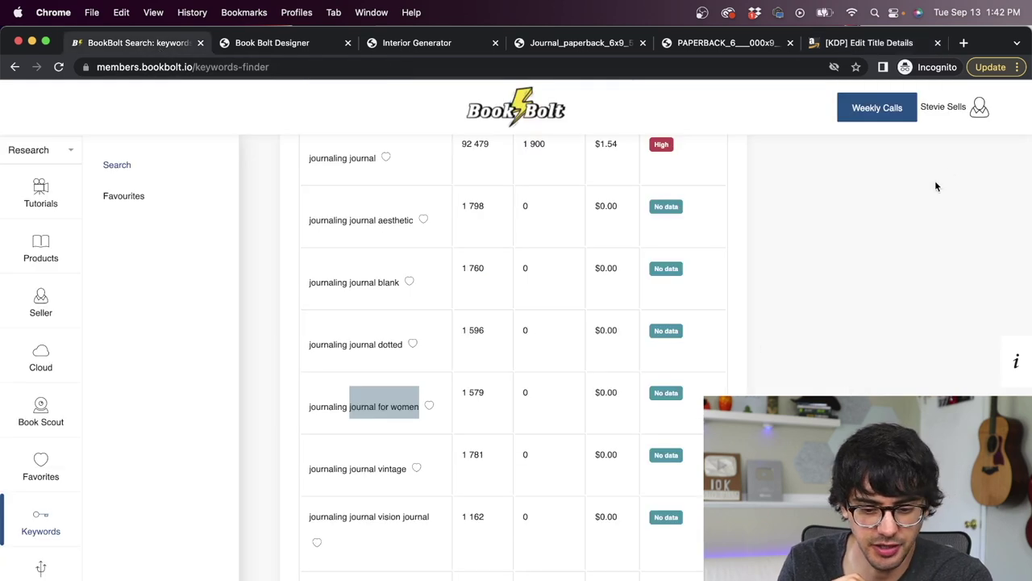
Step: Search Book Bolt's KDP Category Finder for 'journal' and highlight Literary Collections -> Diaries & Journals
click(980, 113)
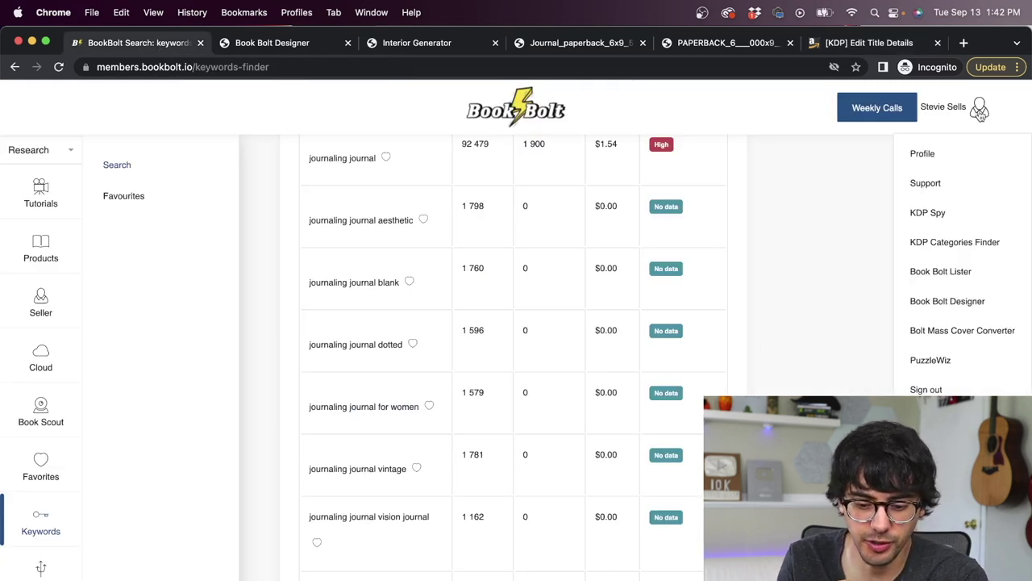
click(951, 242)
text(journal)
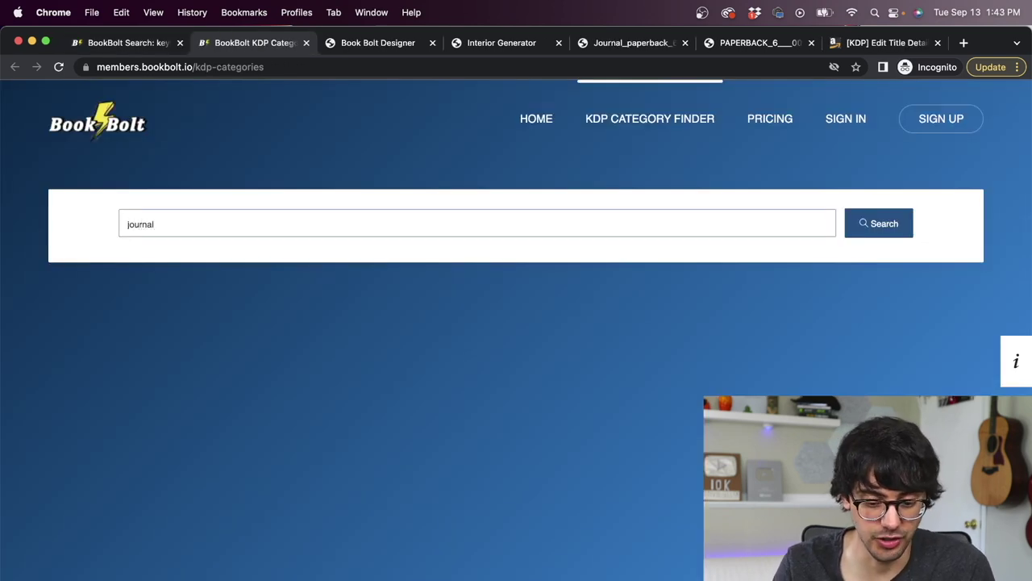
key(Return)
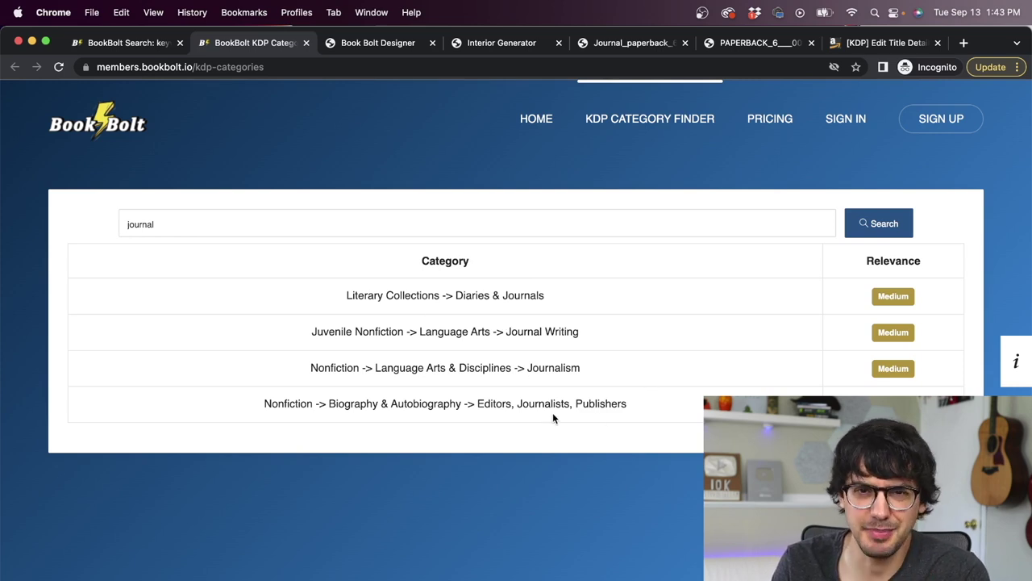
drag(345, 295, 592, 291)
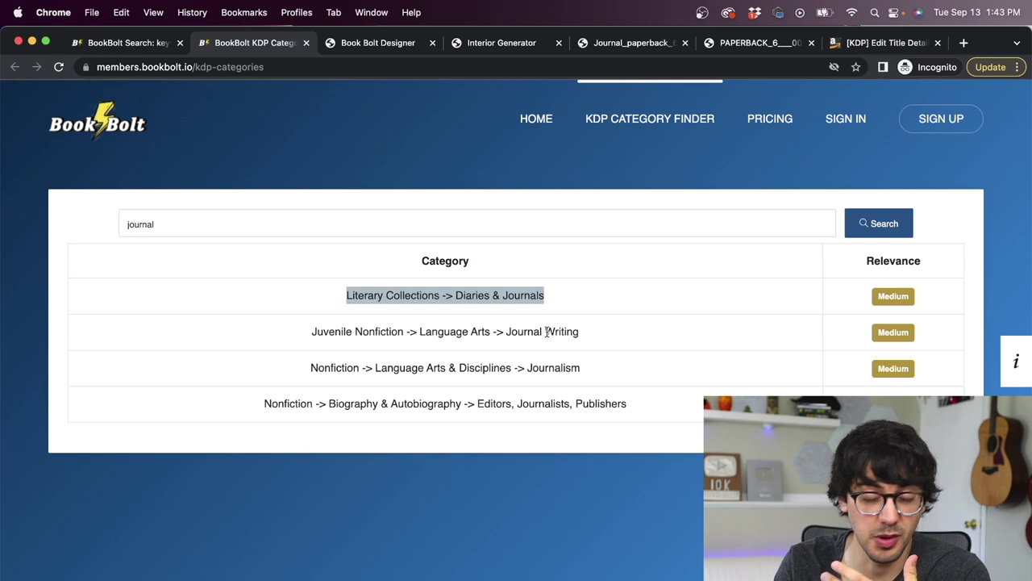
click(887, 42)
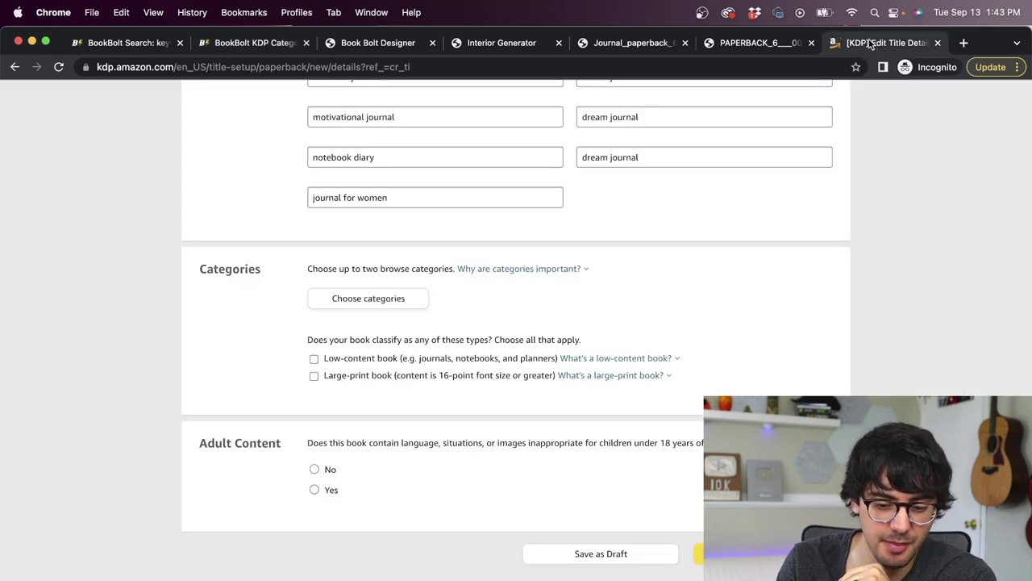
Step: Set the book's category to Literary Collections > Diaries & Journals and save it
scroll(423, 281, down, 1)
click(368, 278)
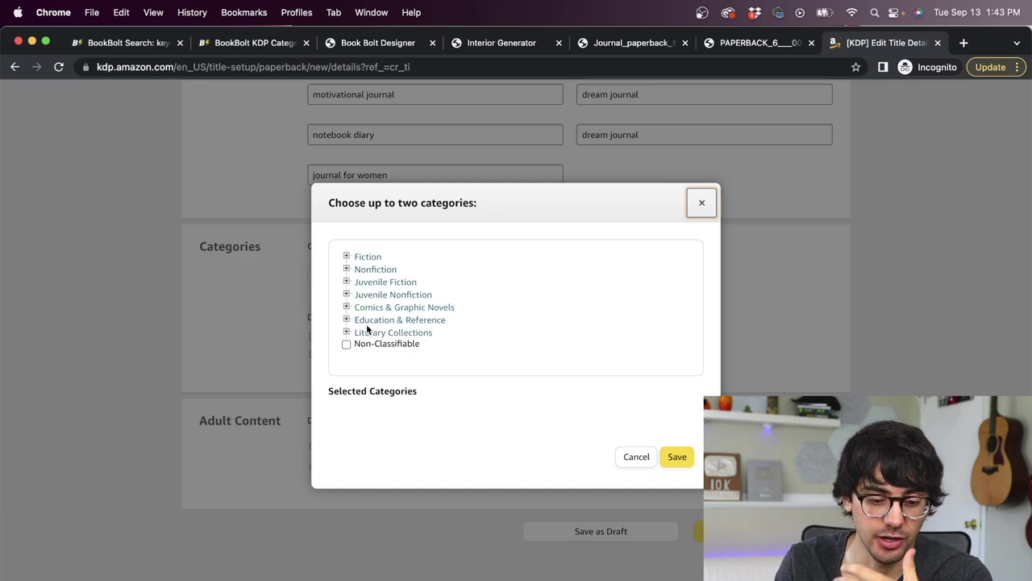
key(super+2)
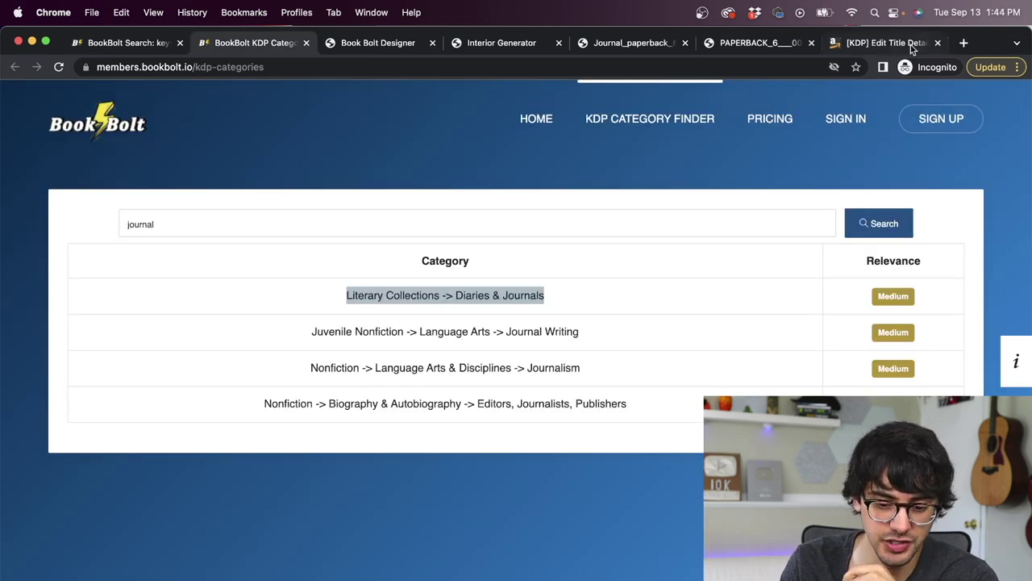
key(super+7)
click(347, 334)
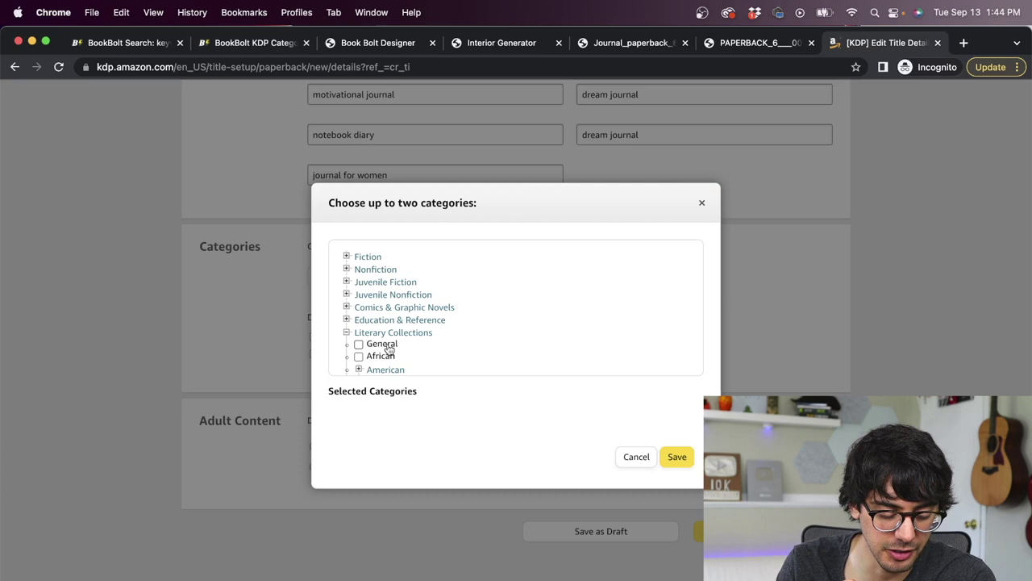
scroll(386, 346, down, 5)
click(358, 325)
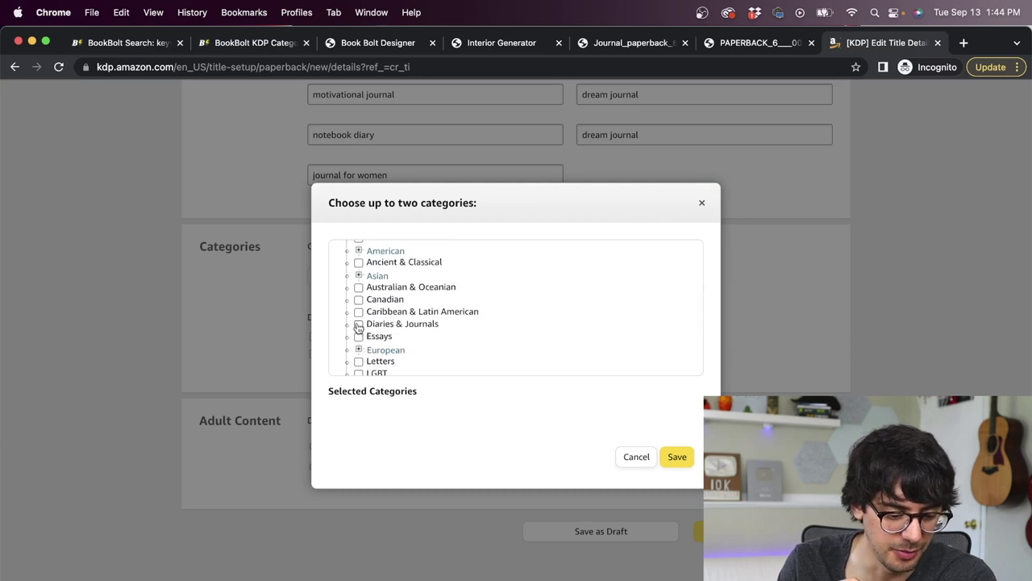
click(677, 471)
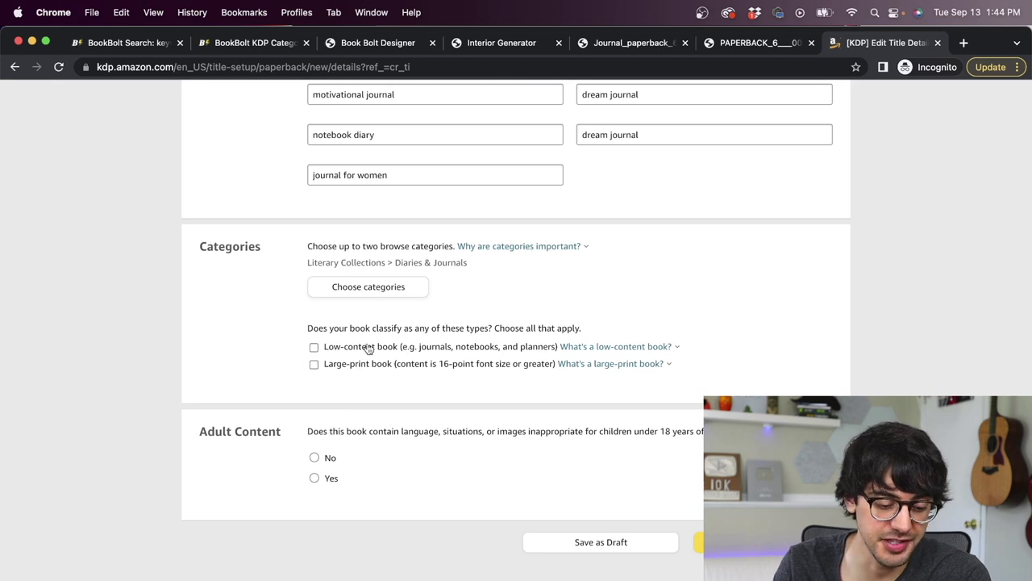
Step: Mark the book as low-content, answer No to adult content, and save and continue
click(316, 350)
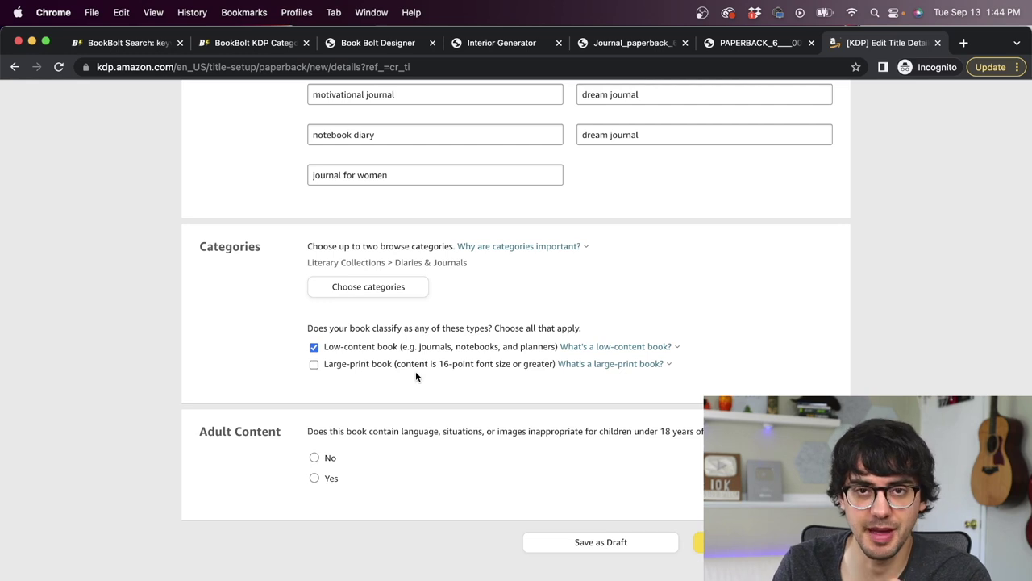
scroll(415, 375, down, 1)
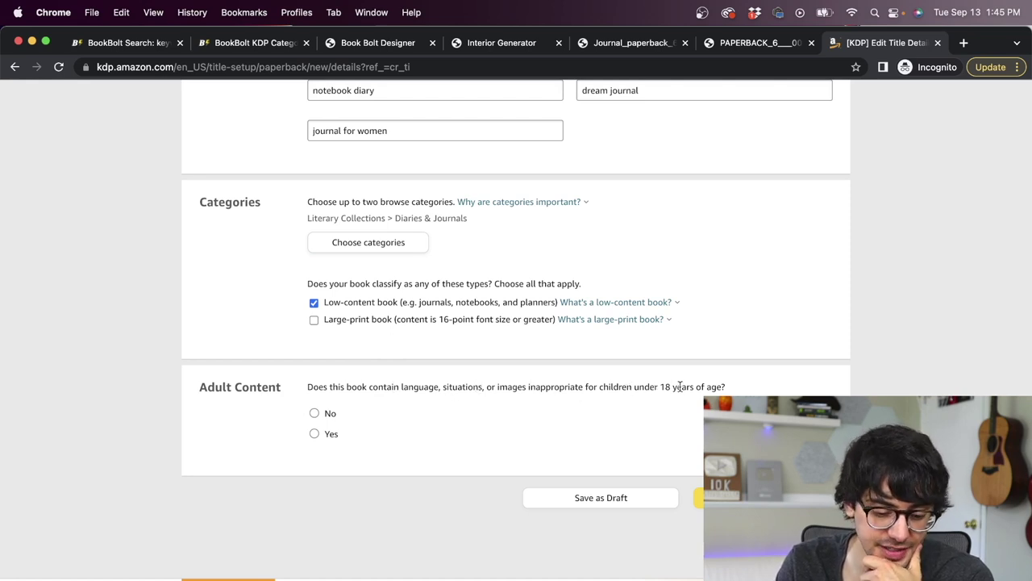
click(315, 413)
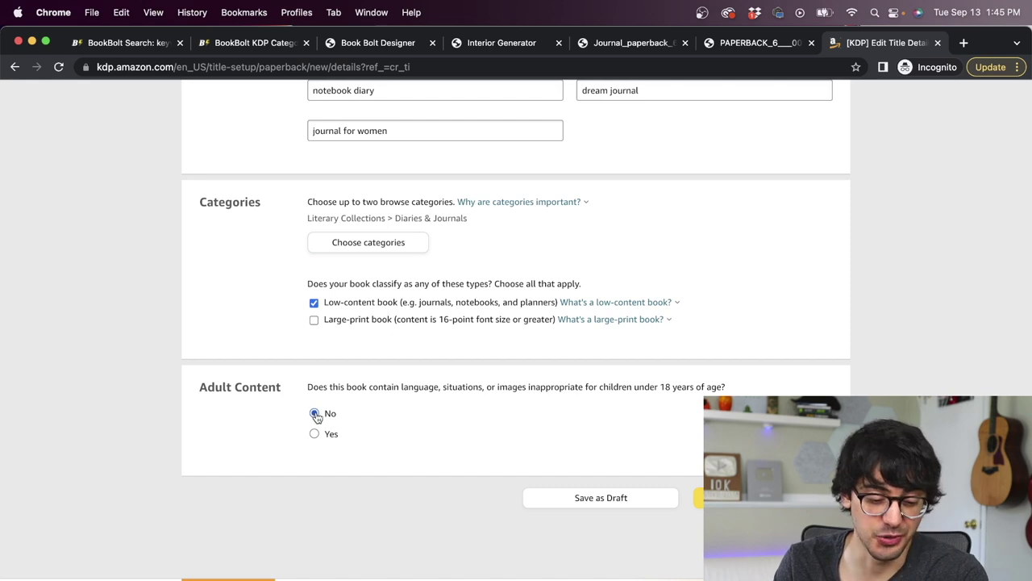
click(750, 498)
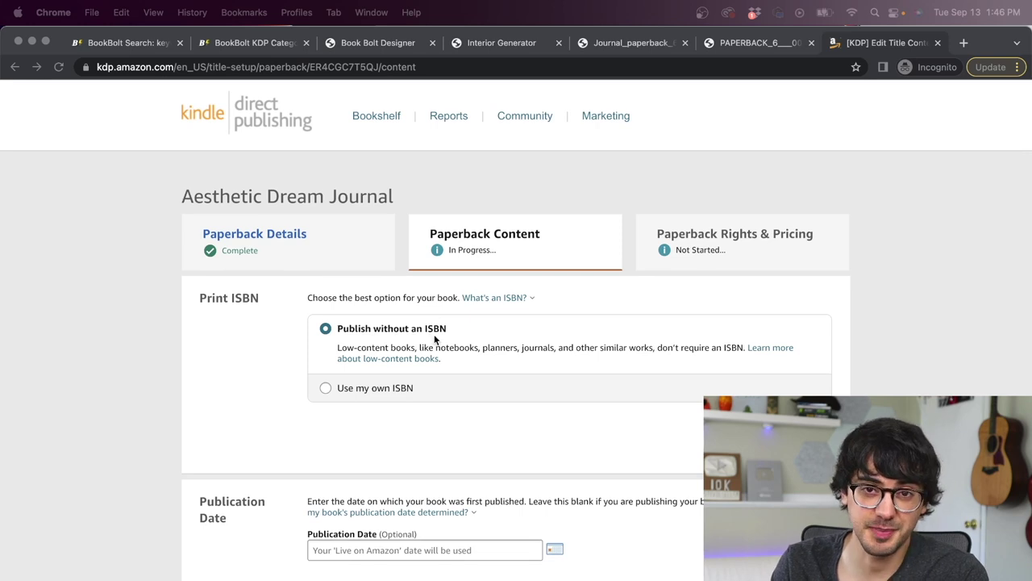
Step: Compare the standard and premium colour interiors, then settle on black & white ink with white paper
scroll(436, 339, down, 2)
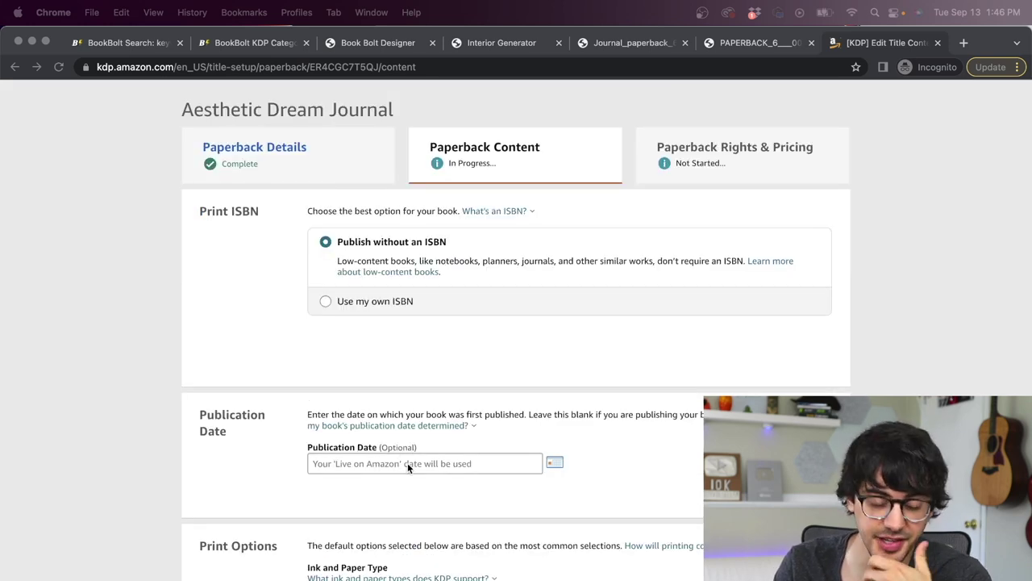
scroll(219, 361, down, 5)
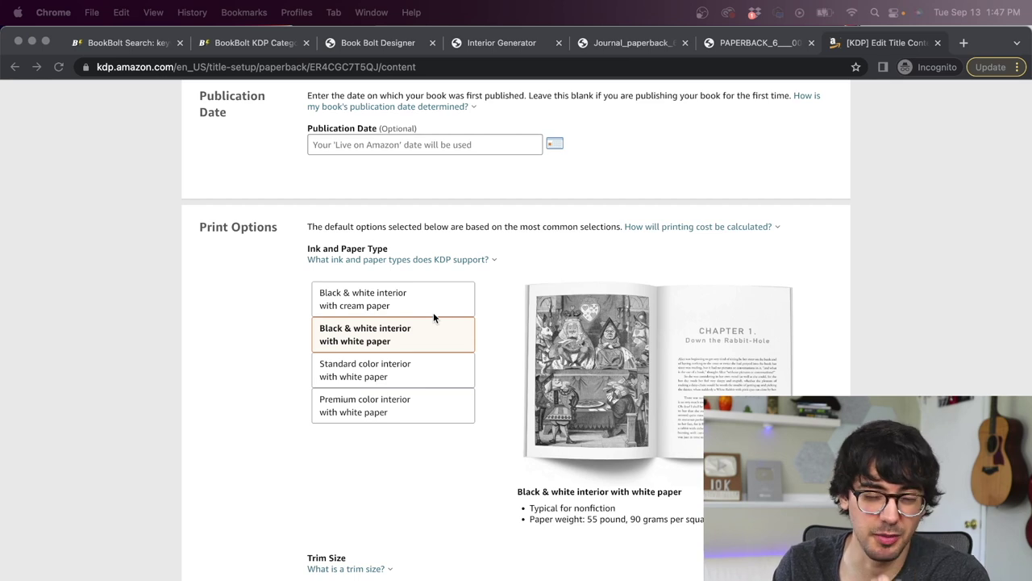
scroll(438, 348, down, 1)
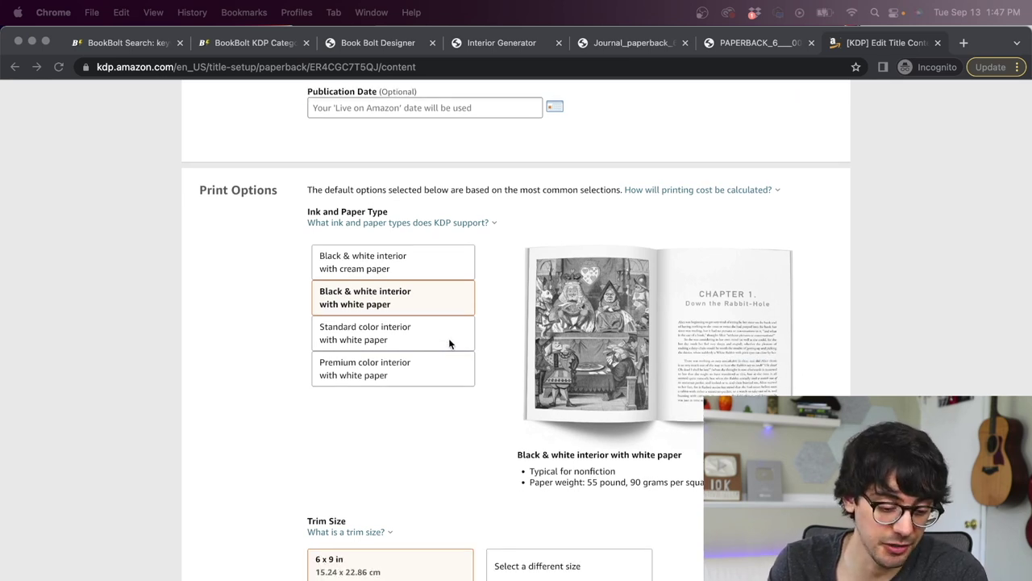
click(440, 343)
click(373, 377)
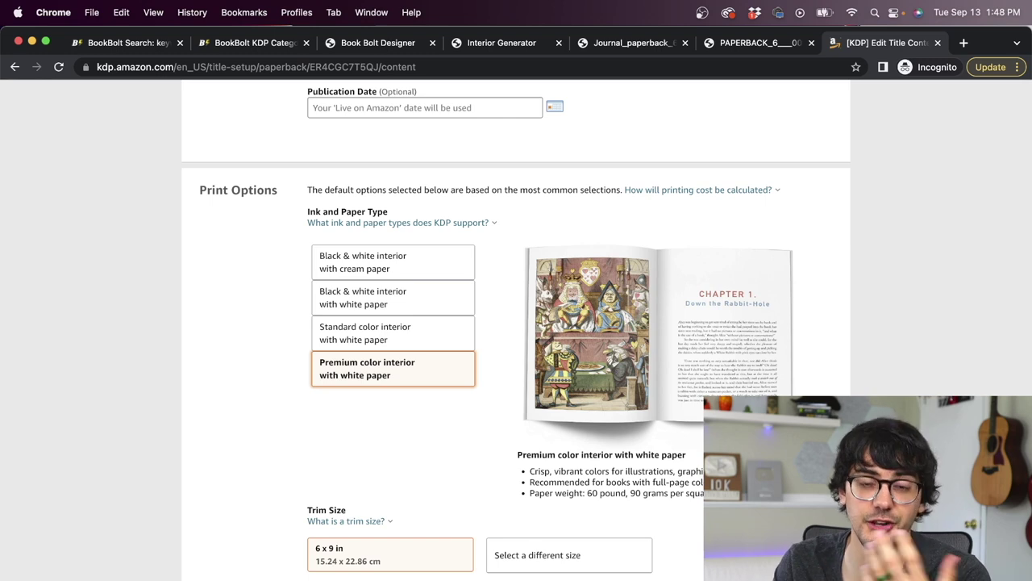
click(393, 297)
Step: Keep the 6 x 9 in trim size with No Bleed and a Matte cover finish
scroll(403, 399, down, 4)
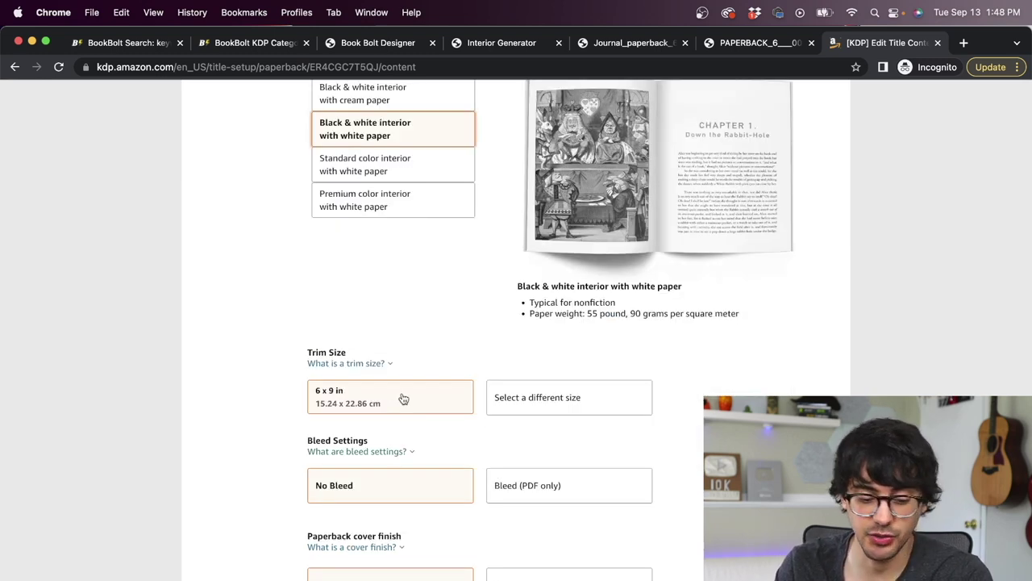
scroll(484, 338, down, 4)
click(606, 260)
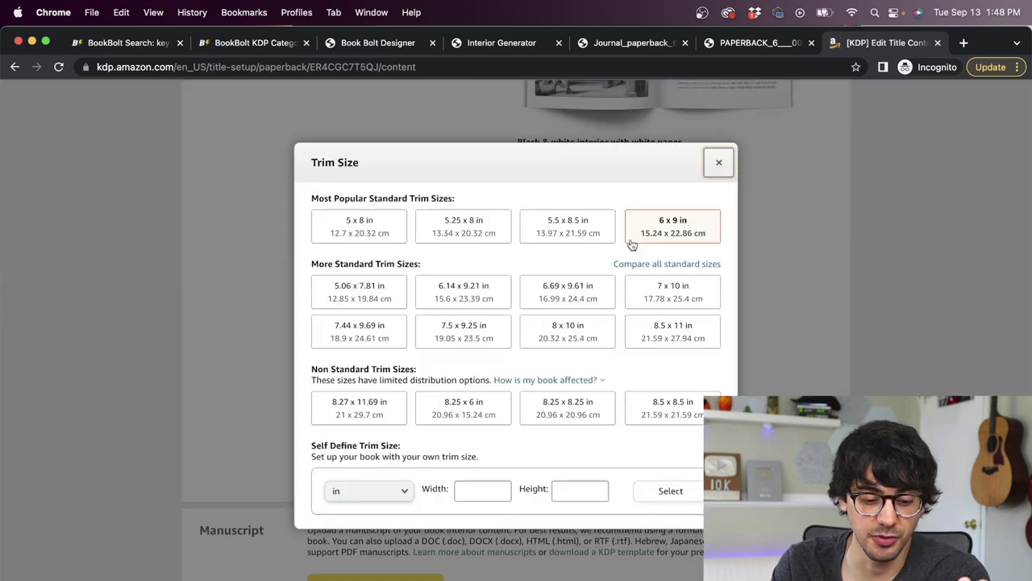
click(718, 161)
scroll(344, 321, down, 1)
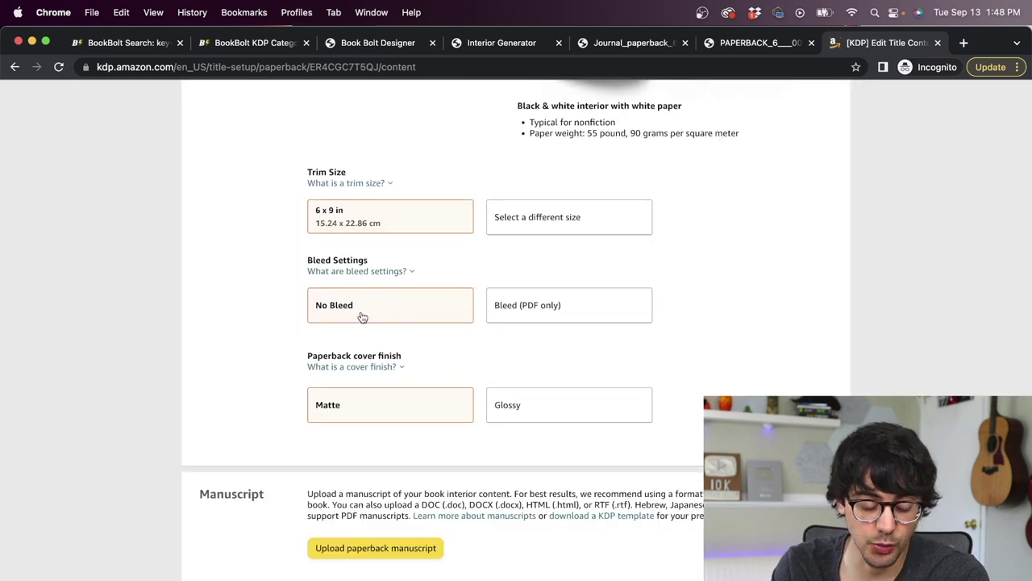
scroll(407, 323, down, 2)
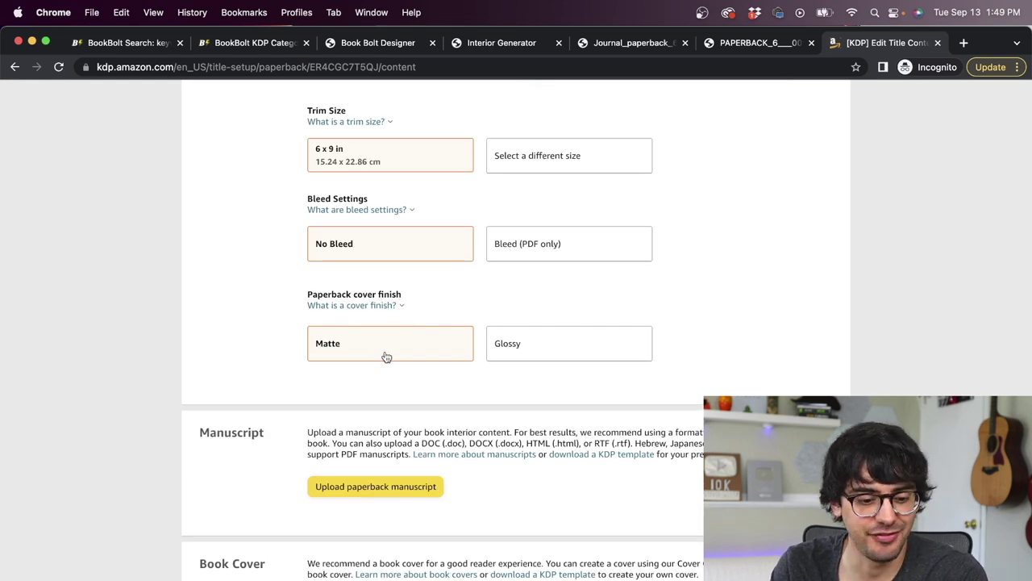
click(565, 346)
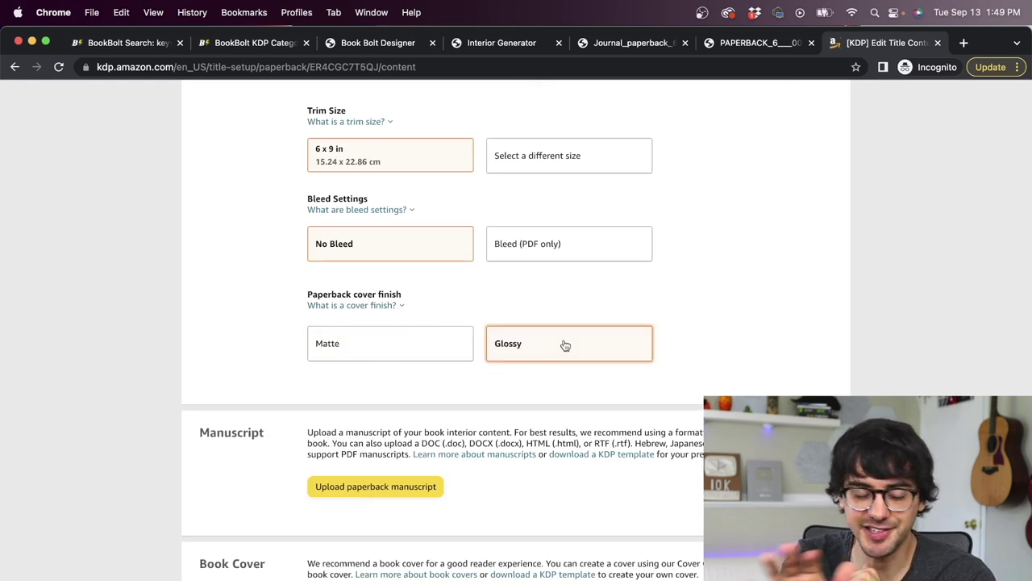
click(450, 362)
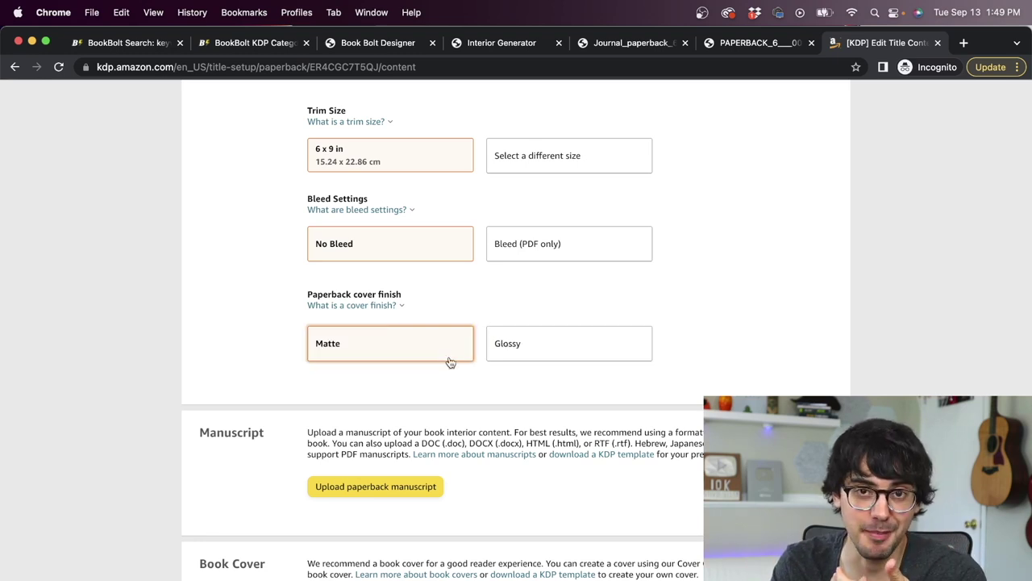
scroll(450, 362, down, 3)
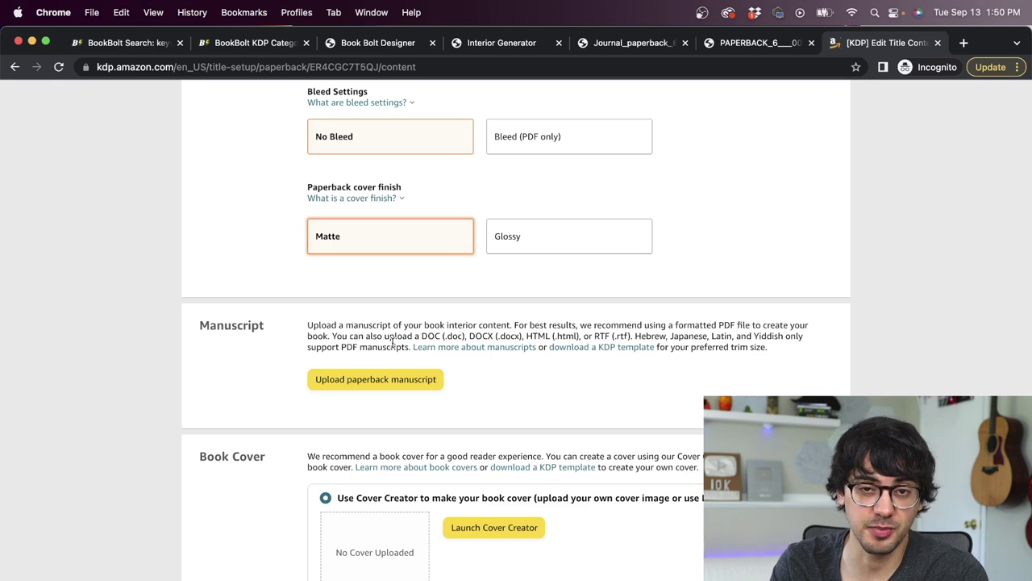
Step: Upload Journal_paperback_6x9_50_noBleed.pdf as the paperback interior manuscript
click(368, 386)
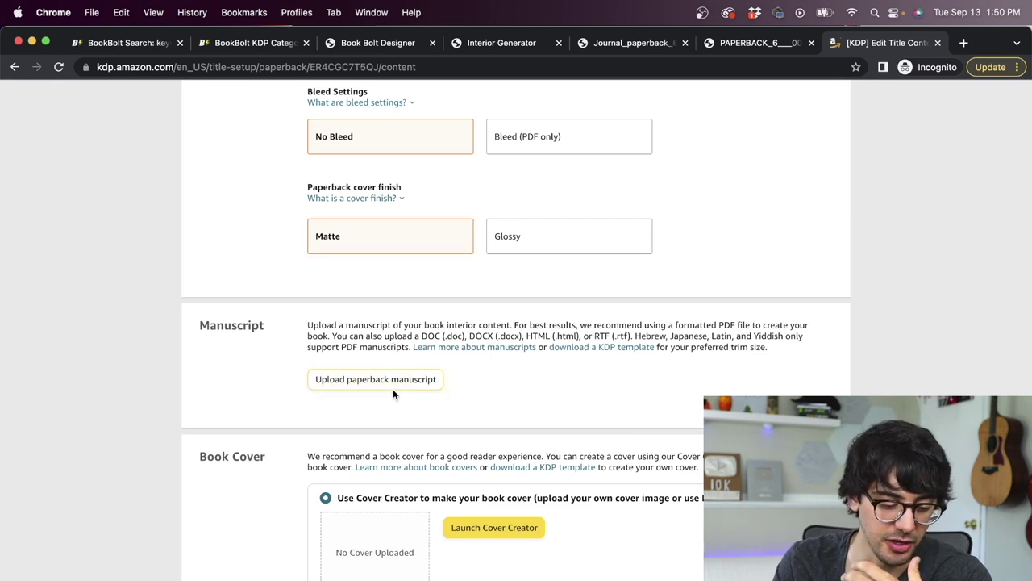
click(396, 390)
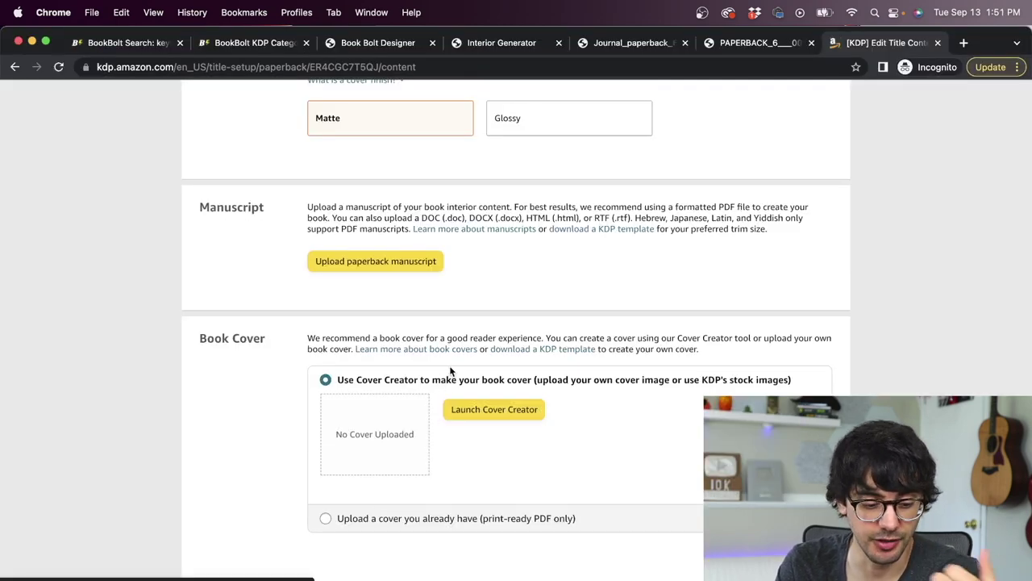
scroll(450, 371, down, 2)
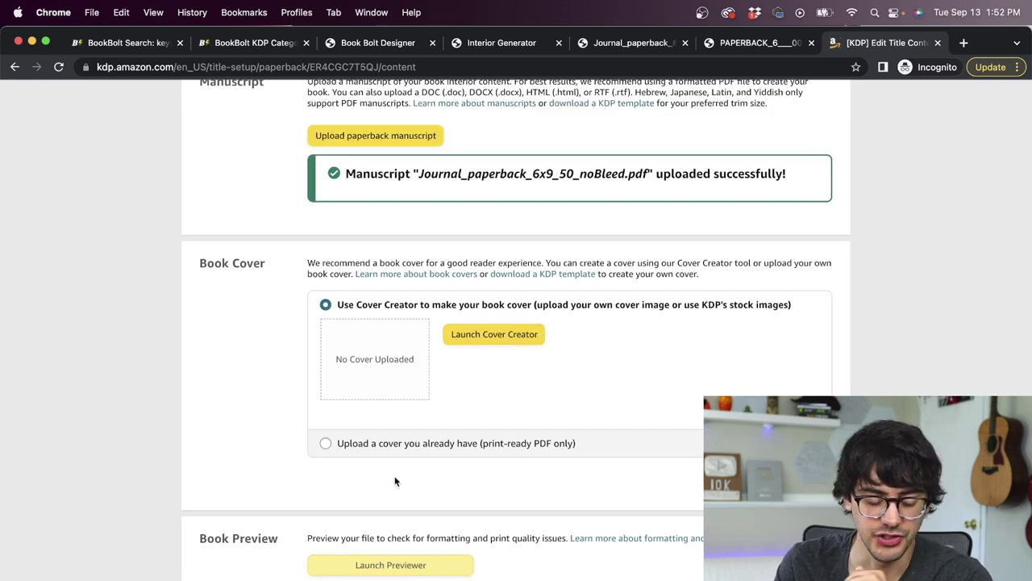
Step: Choose to upload an existing cover and upload the print-ready marbled cover PDF
click(326, 449)
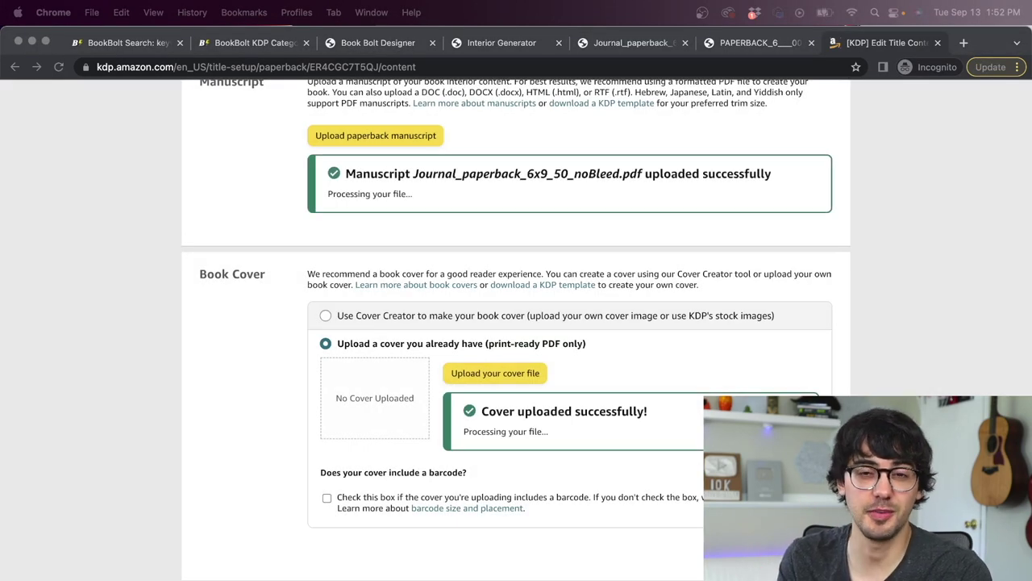
scroll(629, 194, down, 1)
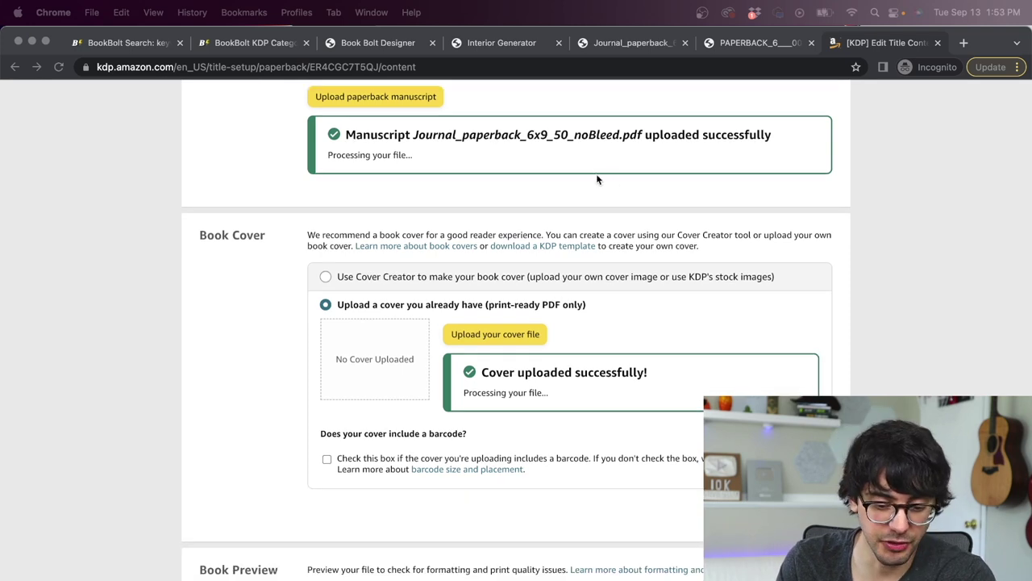
scroll(613, 277, down, 1)
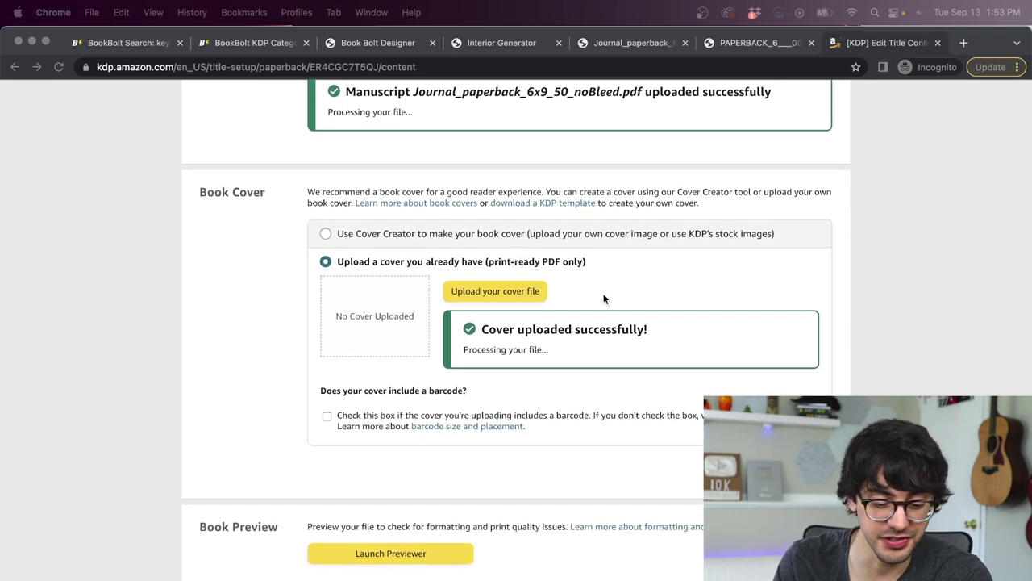
scroll(602, 297, down, 3)
scroll(603, 293, down, 2)
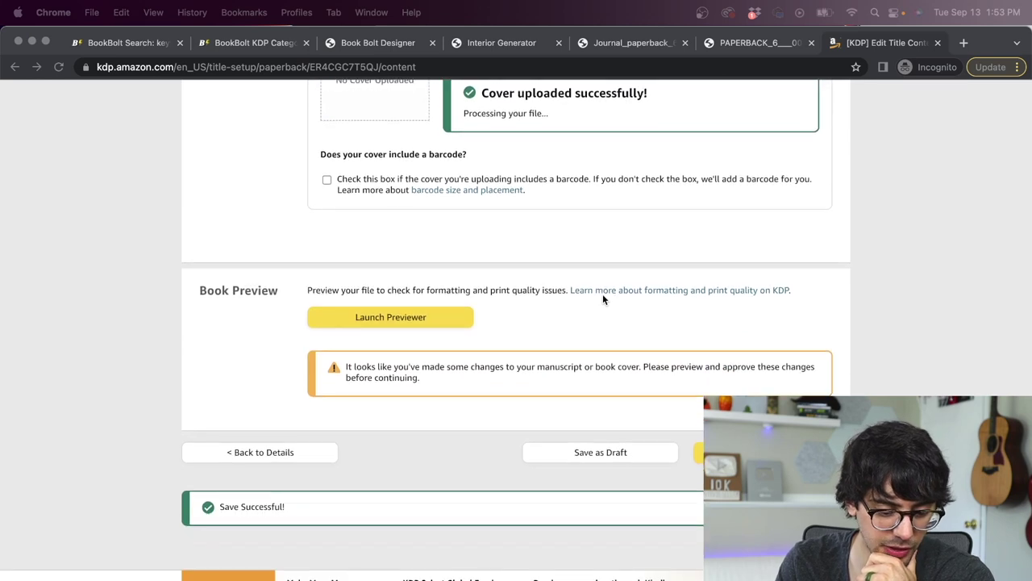
scroll(372, 413, up, 5)
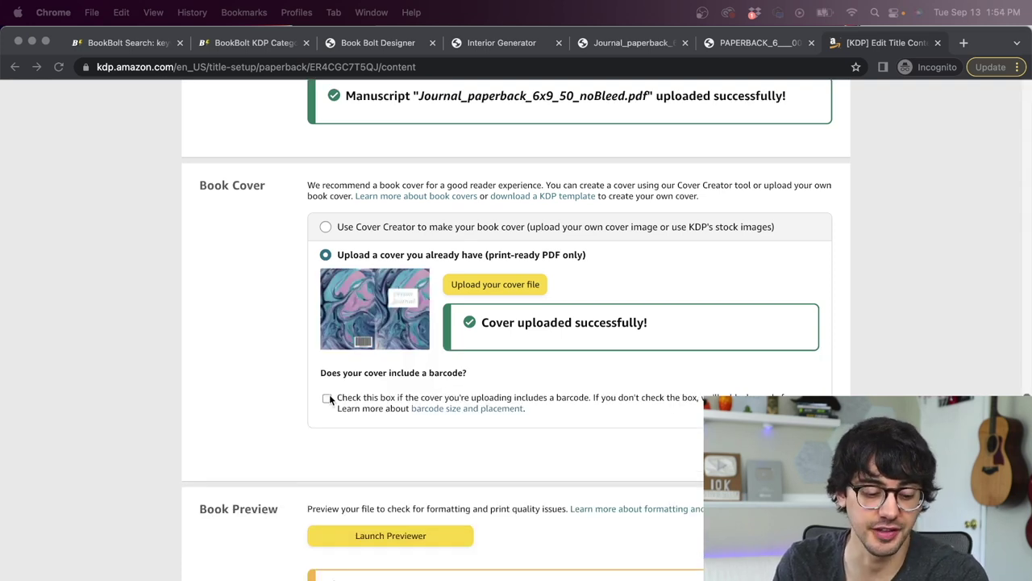
click(327, 397)
scroll(509, 214, down, 5)
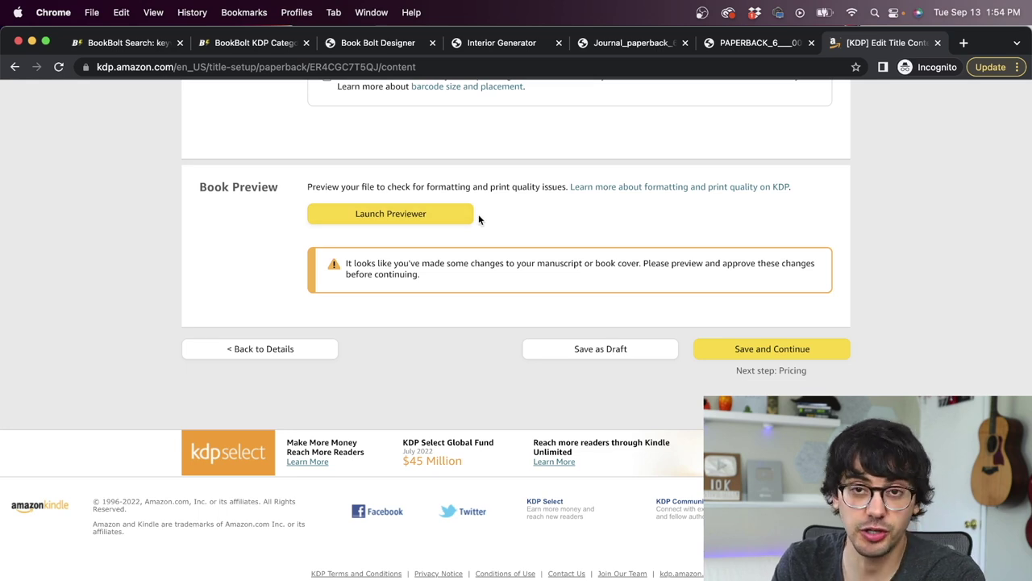
click(433, 212)
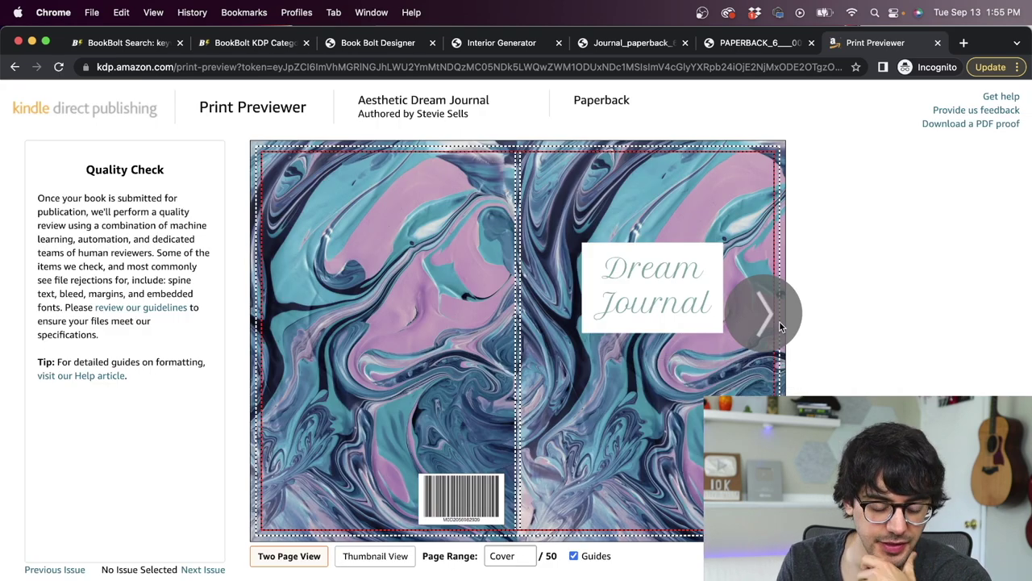
Step: Page forward through the preview from the cover to lined interior pages 14-15
click(779, 325)
click(779, 325)
click(779, 325)
click(779, 325)
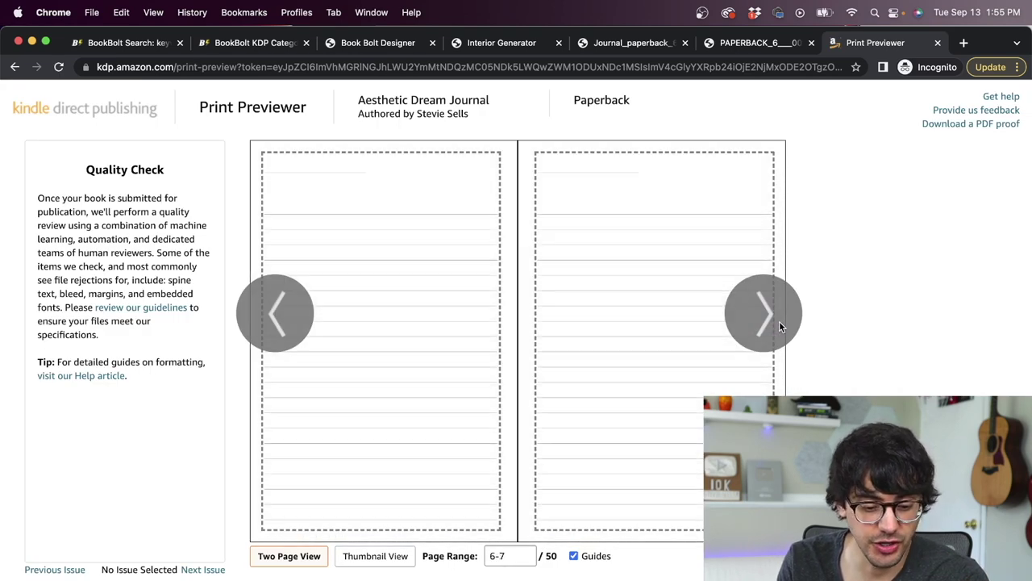
click(779, 321)
click(779, 321)
click(779, 321)
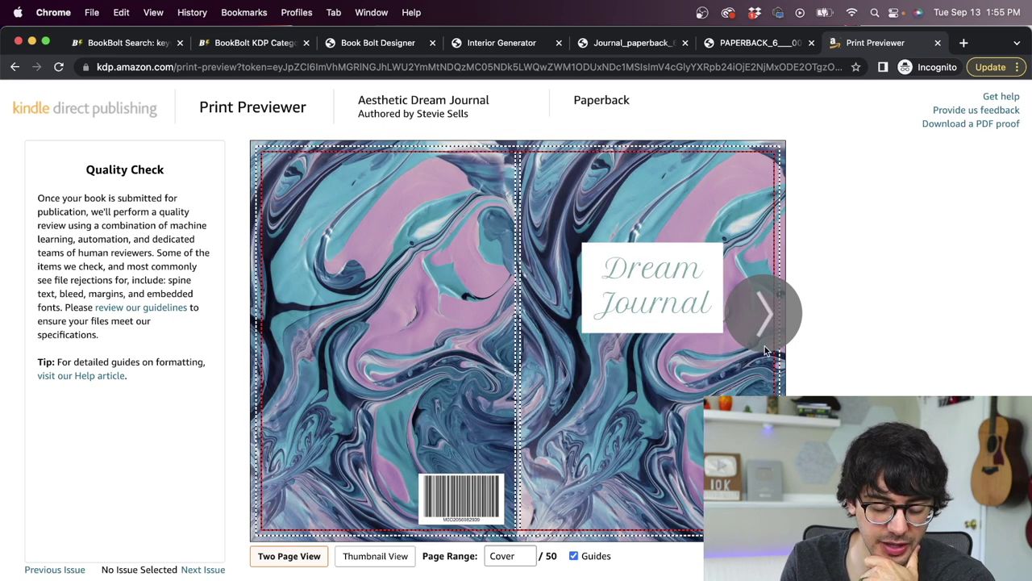
click(761, 318)
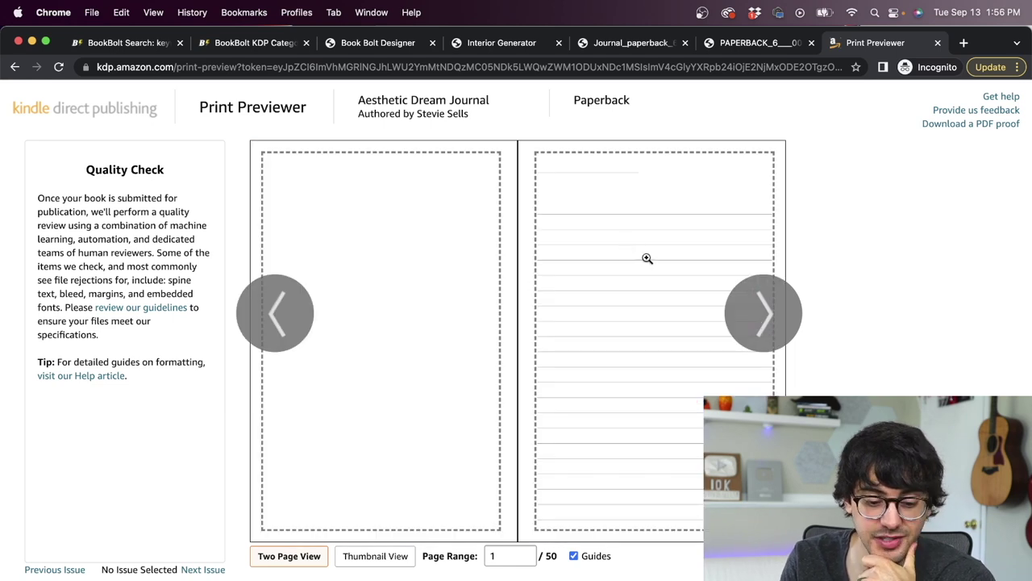
click(758, 324)
click(758, 325)
click(758, 324)
click(756, 323)
click(756, 324)
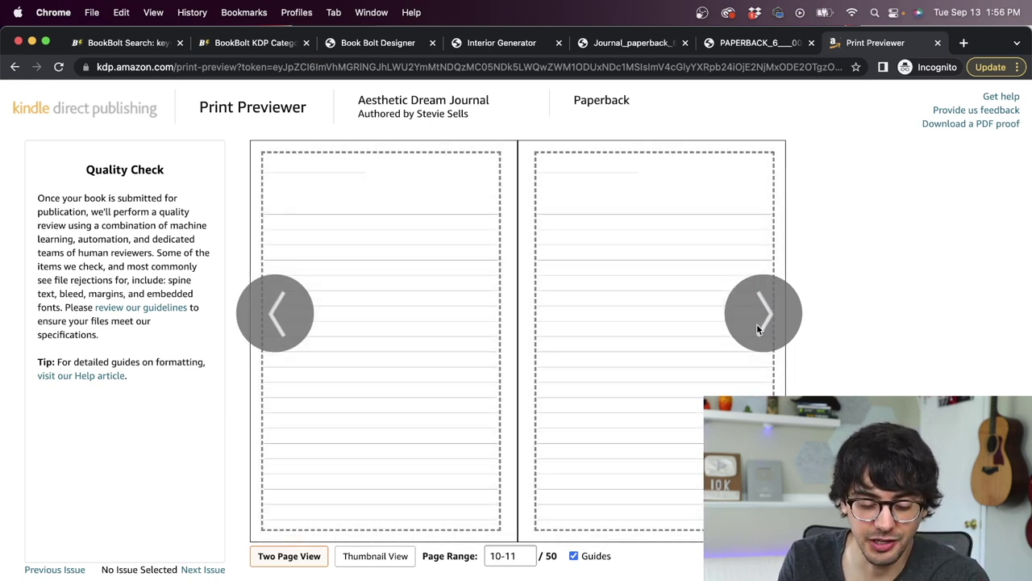
click(758, 322)
click(778, 320)
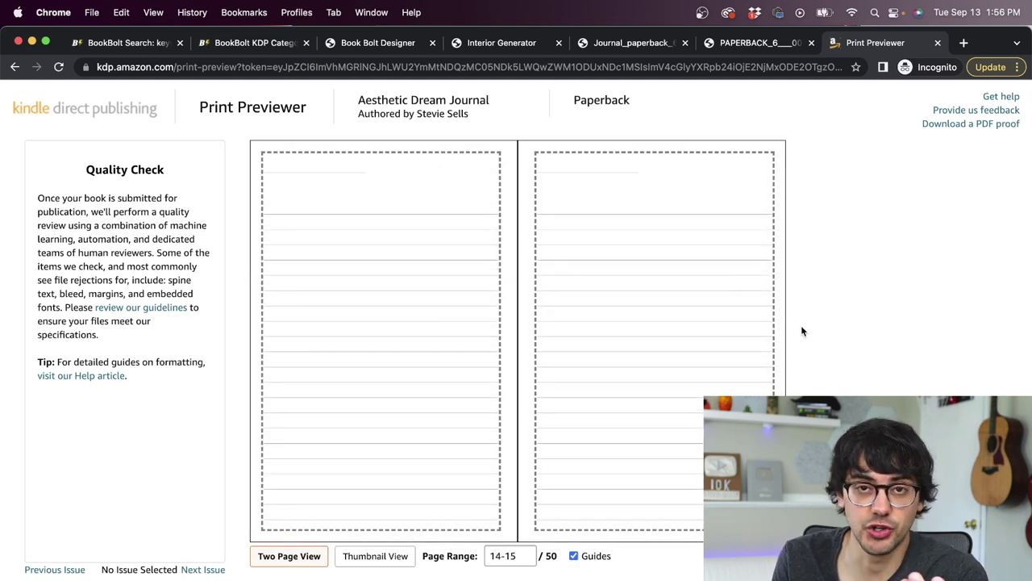
Step: Review page 1 and the cover spread again, then close the print previewer
key(Home)
click(782, 321)
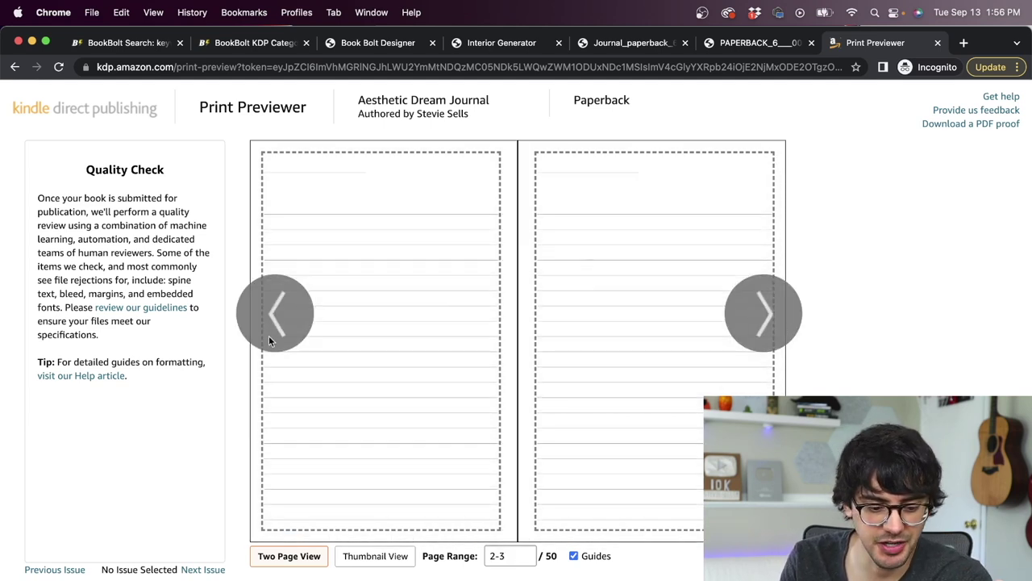
click(270, 334)
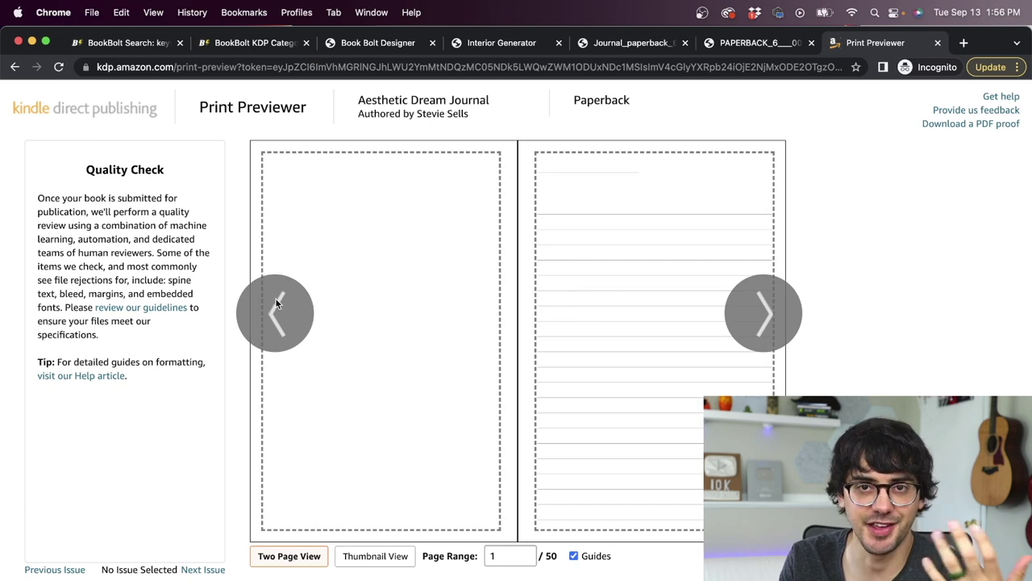
click(277, 304)
click(774, 313)
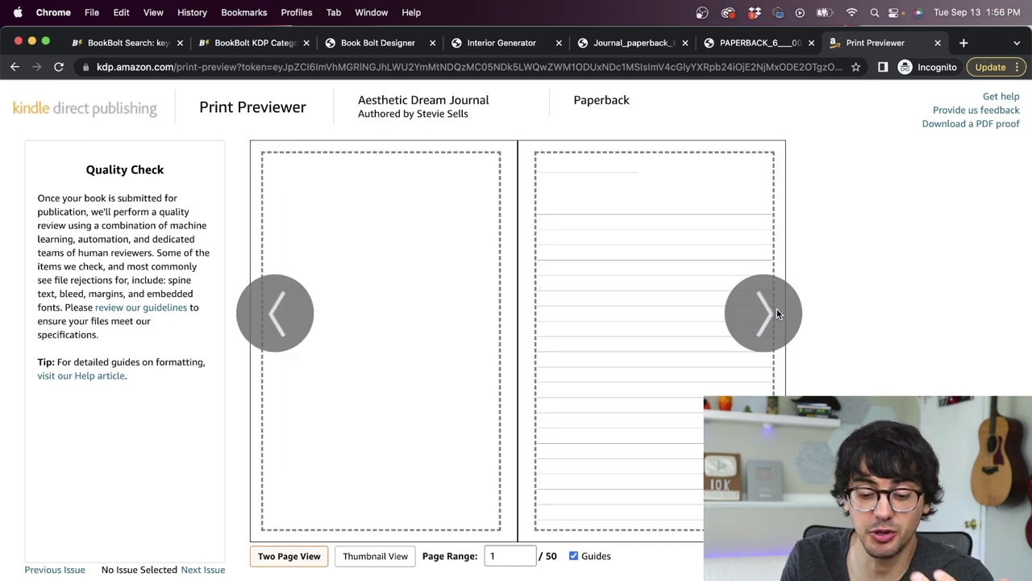
click(776, 314)
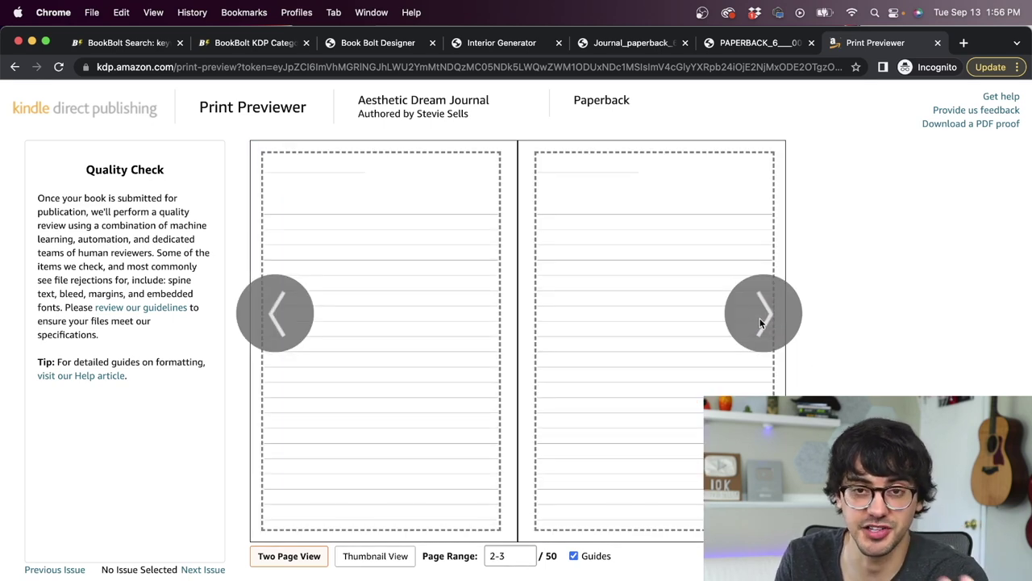
click(960, 557)
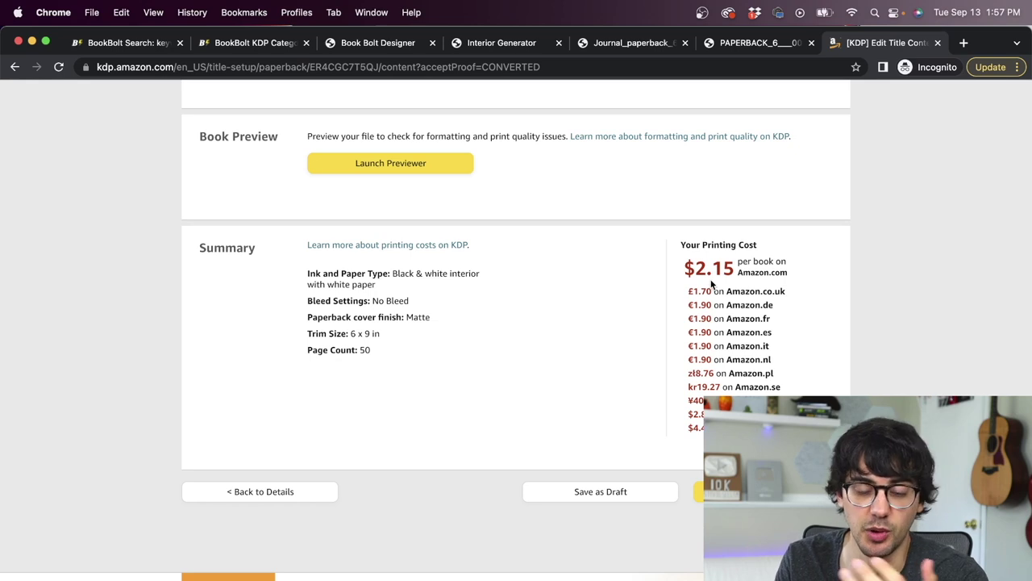
Step: Save the paperback content and continue to the Rights & Pricing page's pricing table
click(758, 491)
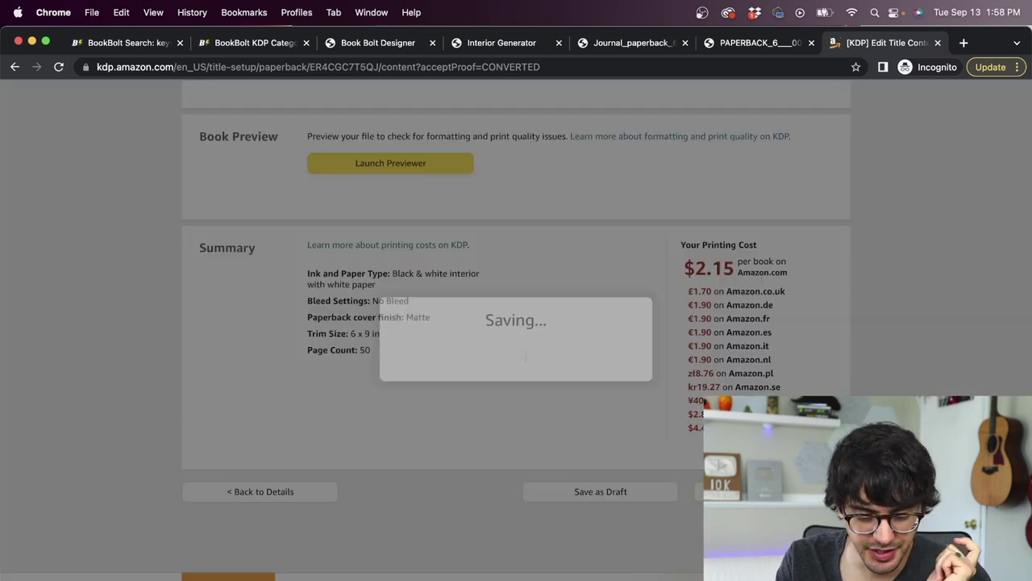
scroll(773, 159, down, 1)
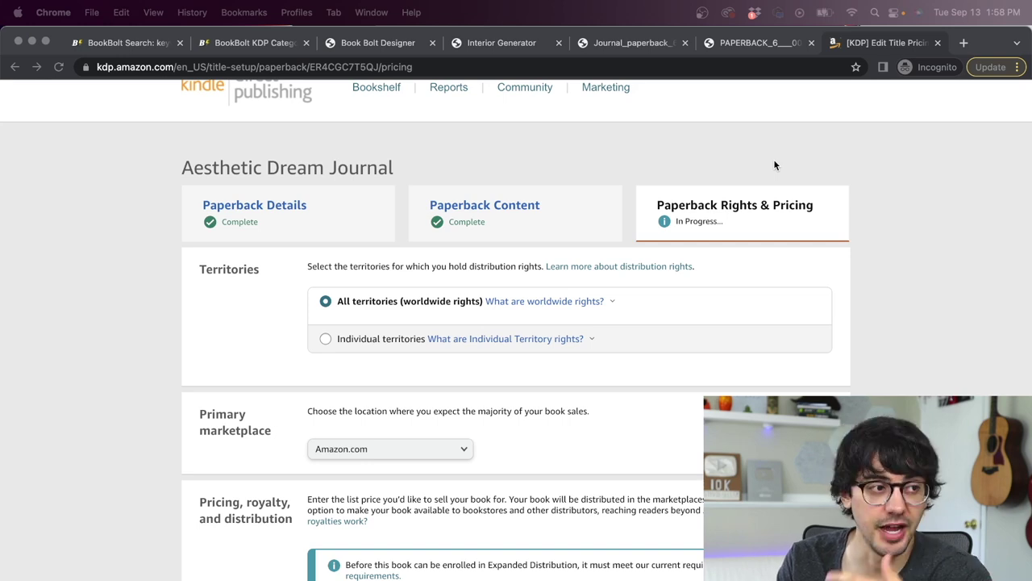
click(294, 326)
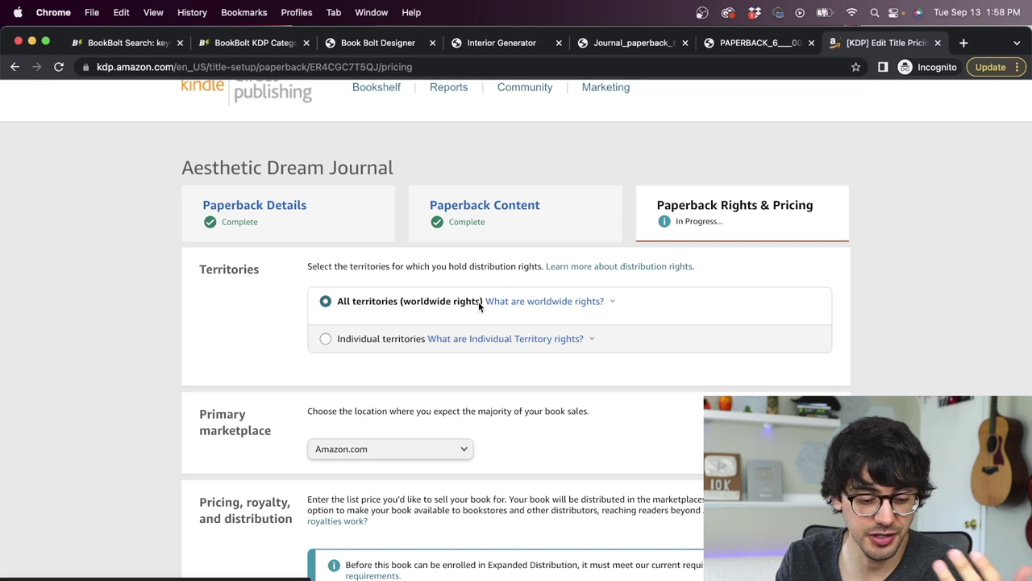
scroll(479, 305, down, 2)
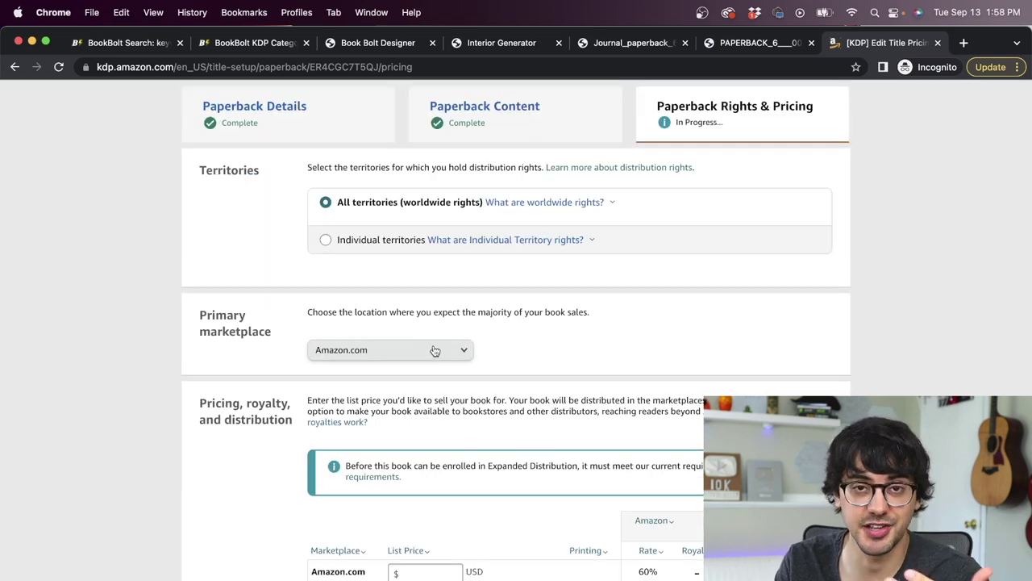
scroll(464, 268, down, 5)
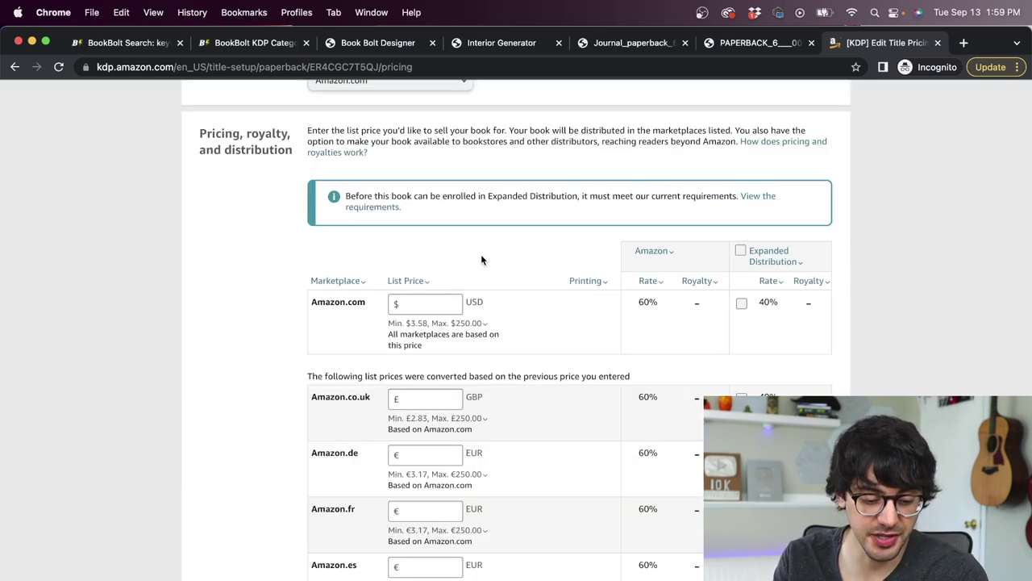
Step: Check the minimum and maximum list price limits in the Minimum List Price help
click(435, 322)
drag(388, 323, 494, 329)
click(784, 309)
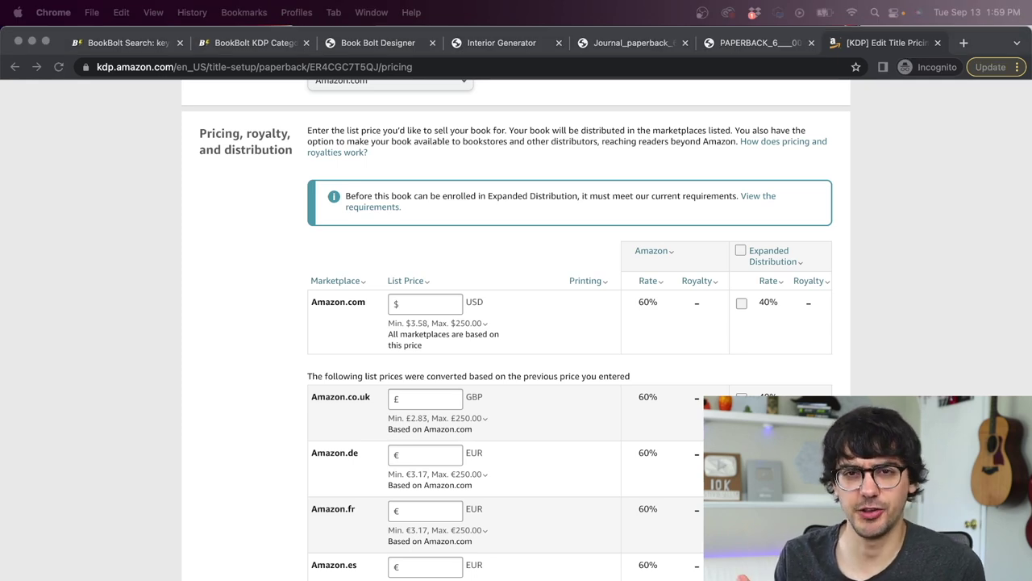
click(425, 304)
Step: Try a 19.99 list price, then settle on 9.99 USD for a $3.84 royalty
text(9.99)
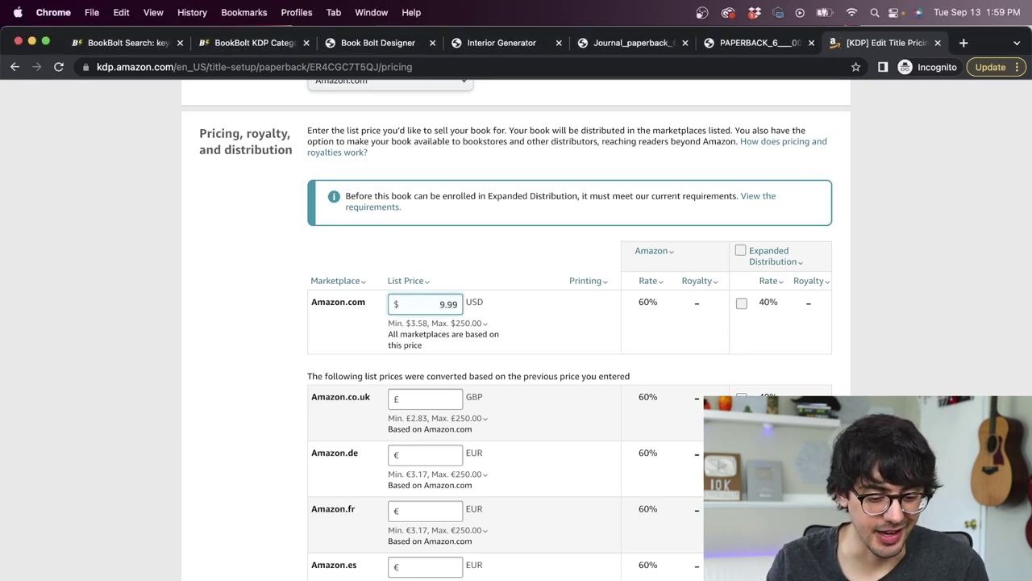
drag(710, 303, 690, 304)
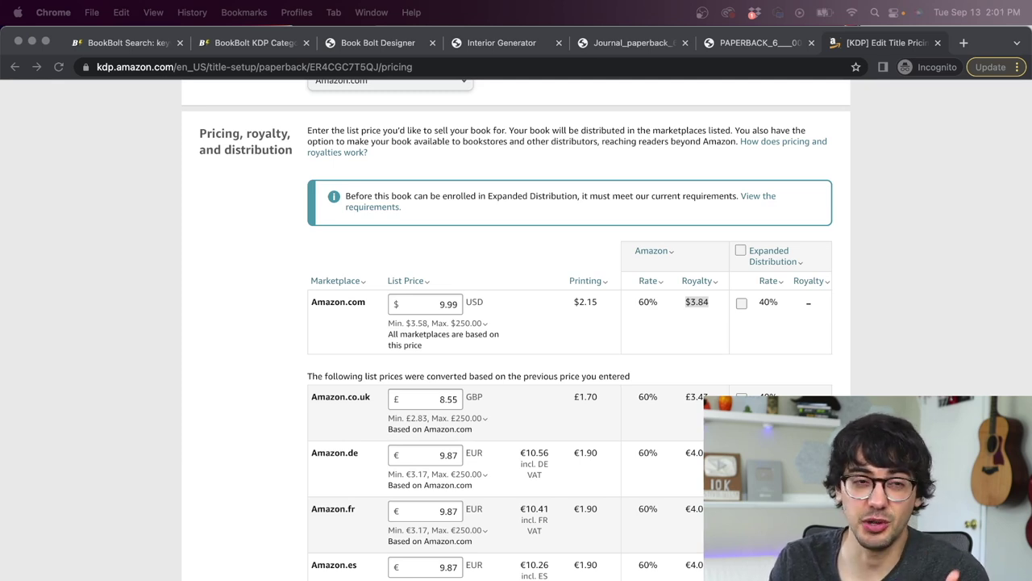
double_click(447, 304)
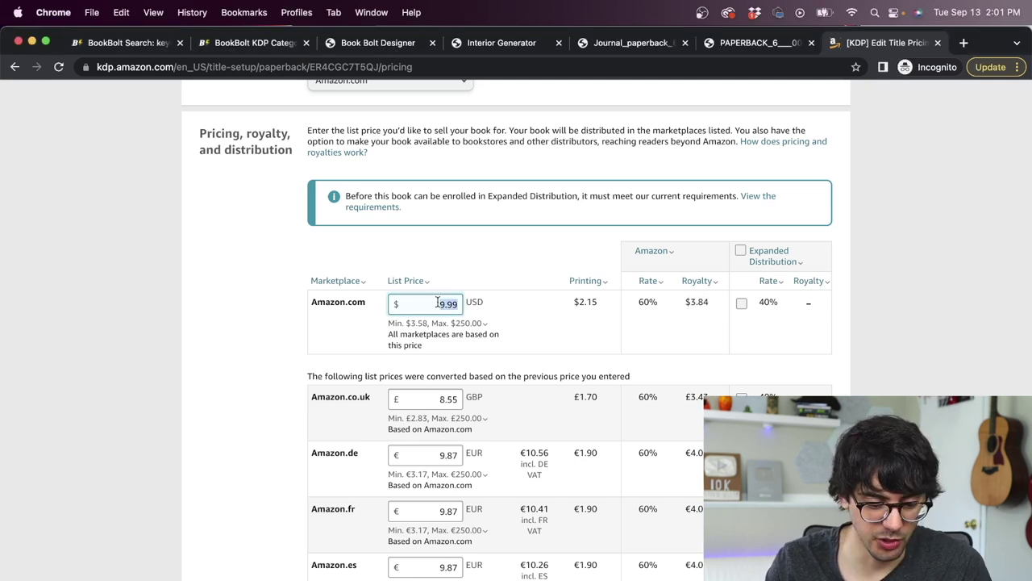
key(BackSpace)
text(19.99)
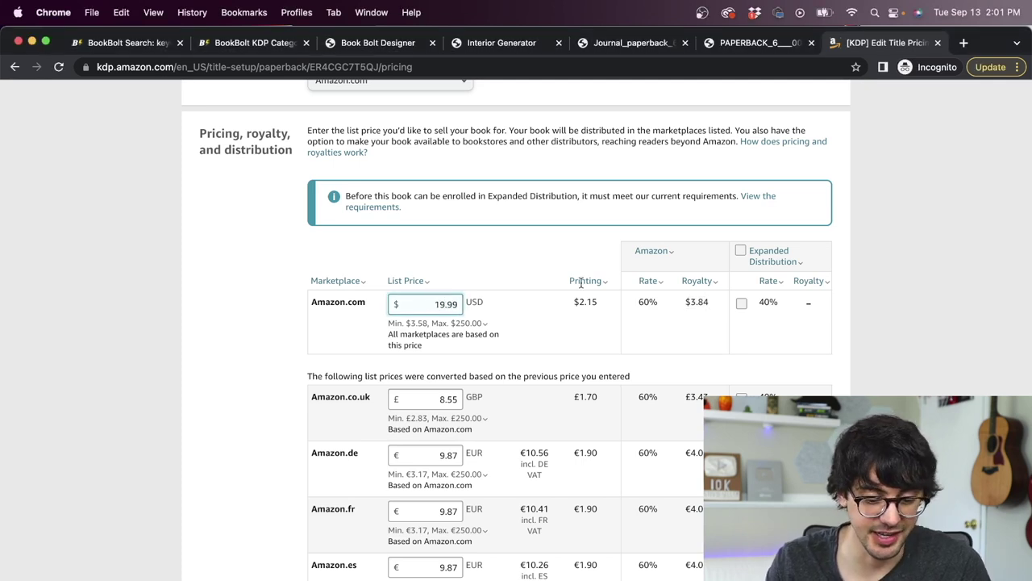
click(545, 275)
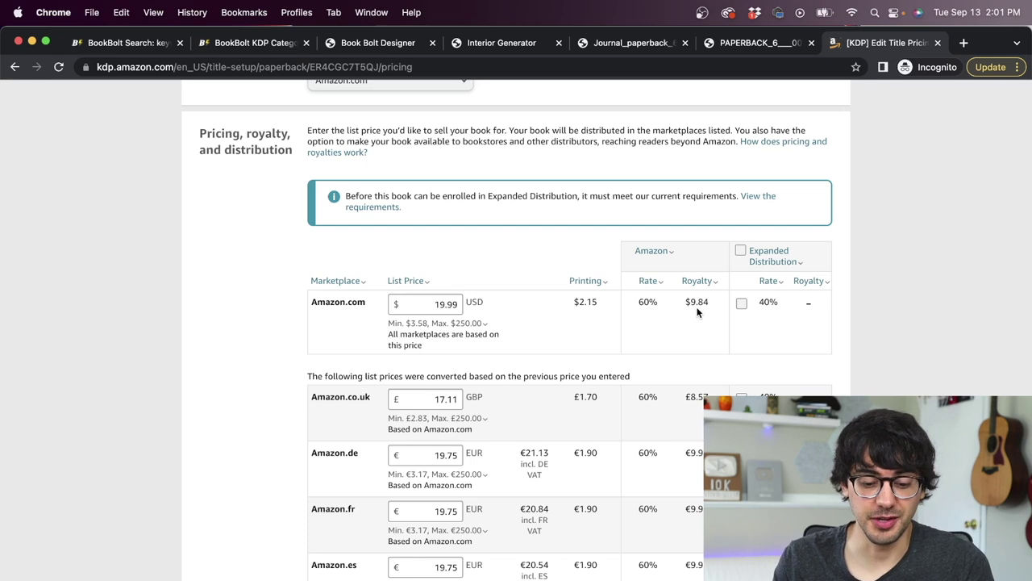
double_click(448, 304)
text(9.99)
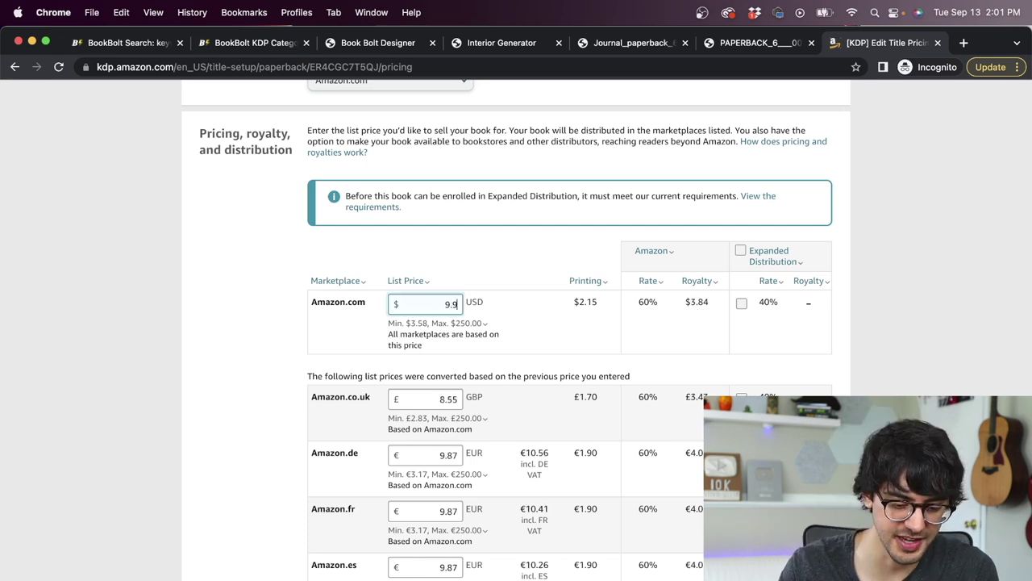
click(686, 305)
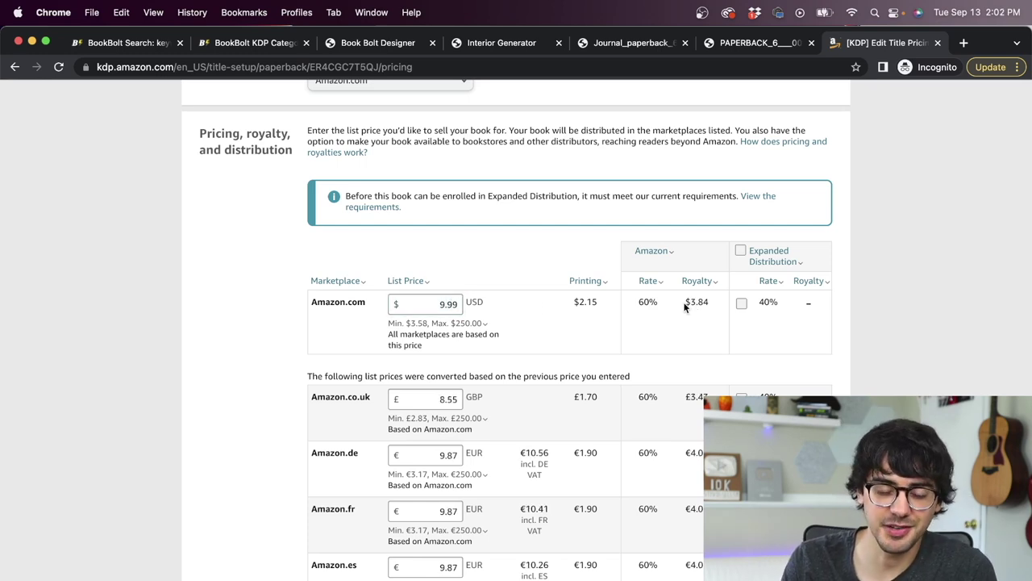
drag(684, 302, 718, 304)
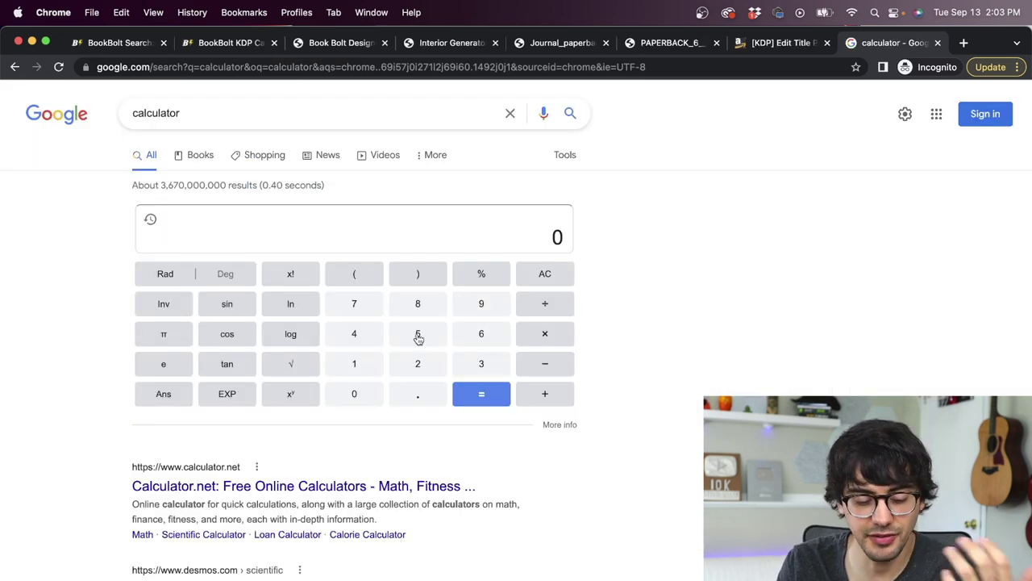
Step: Multiply 500 copies by the 3.84 royalty in Google's calculator
click(418, 333)
click(354, 394)
click(354, 394)
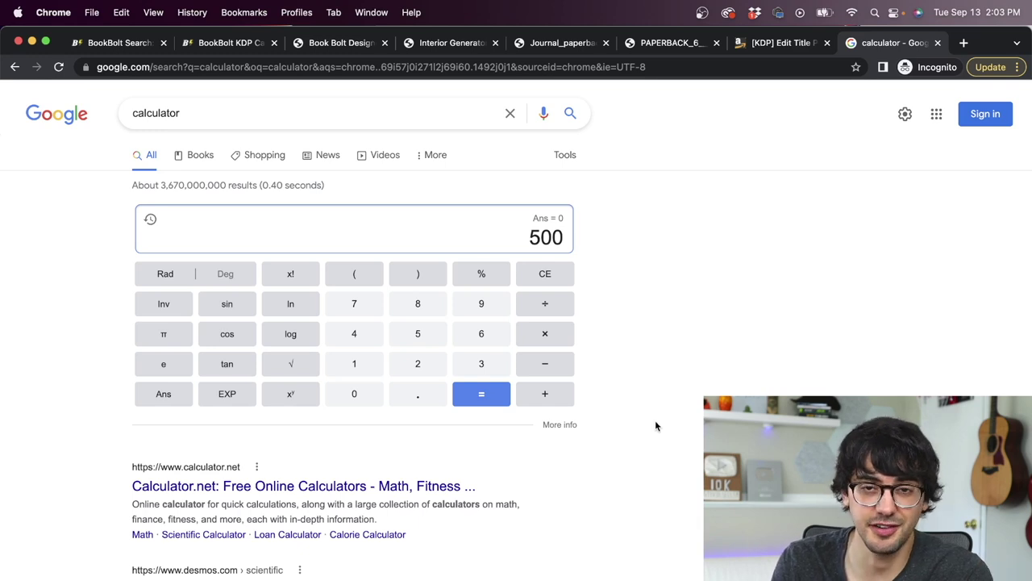
click(545, 333)
click(481, 364)
click(418, 394)
click(419, 305)
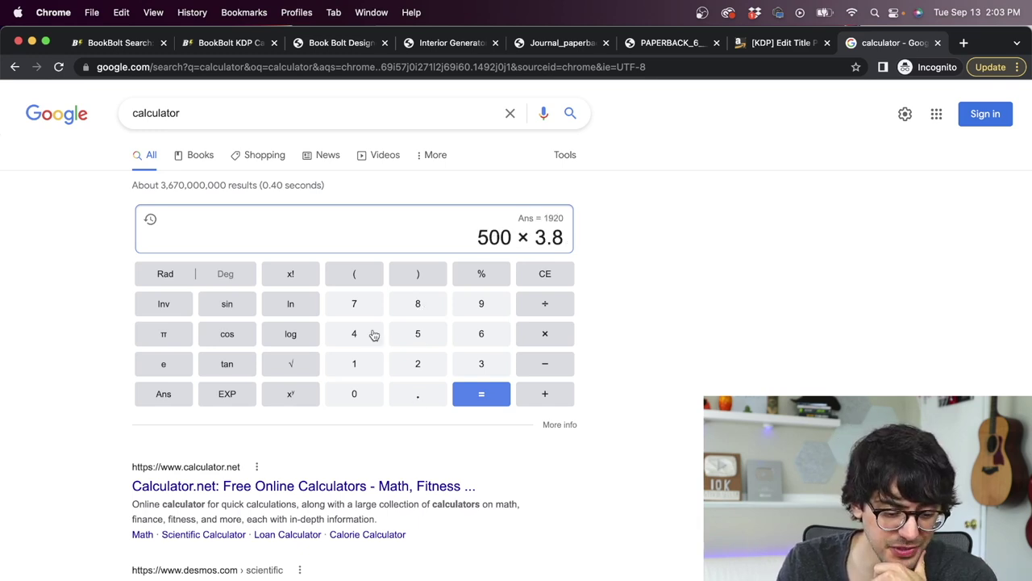
click(371, 334)
click(500, 395)
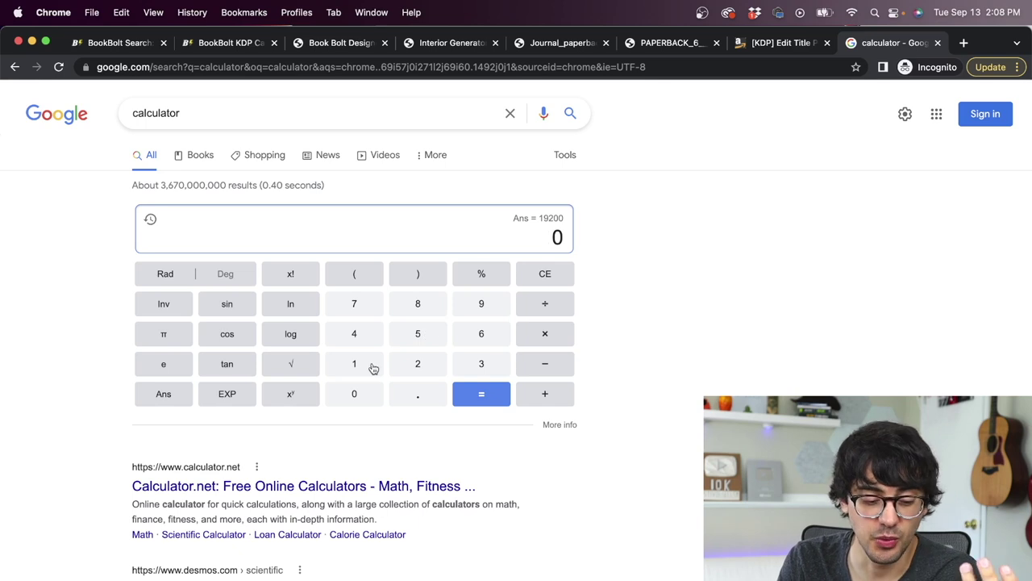
Step: Calculate 10 × 500 in the calculator
click(364, 369)
click(359, 395)
click(542, 333)
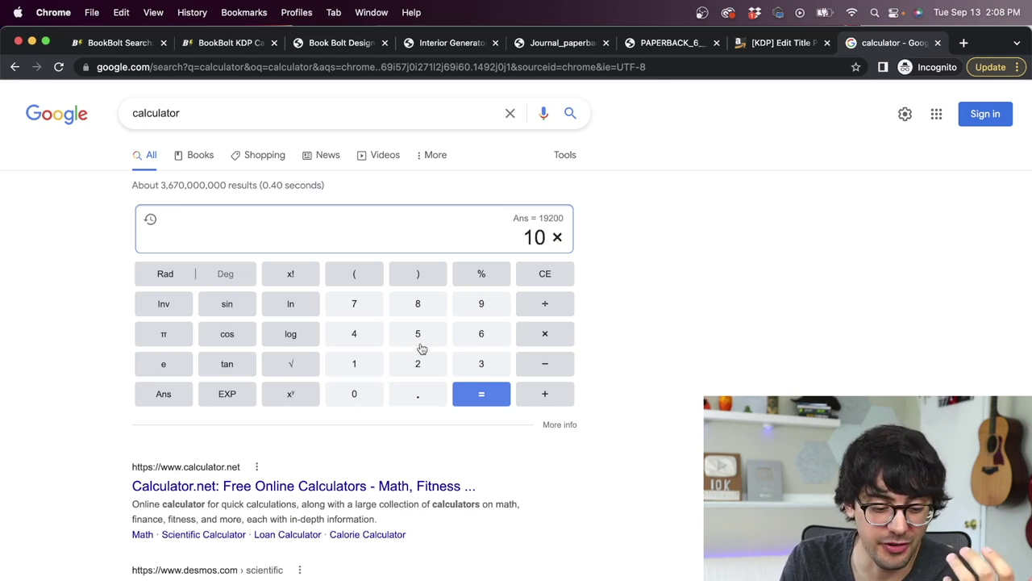
click(421, 344)
click(351, 400)
click(351, 400)
click(476, 401)
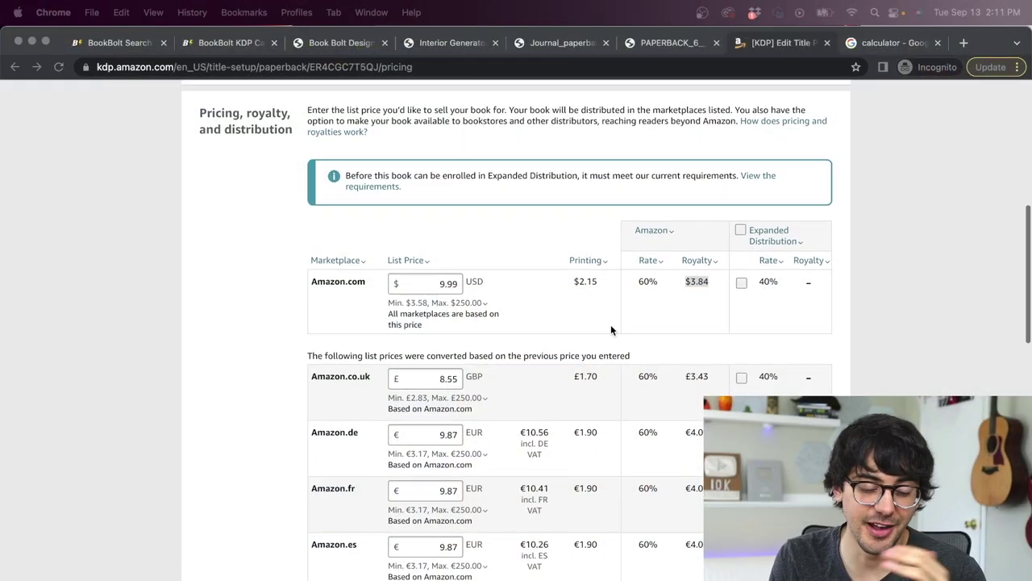
scroll(516, 419, down, 10)
click(423, 520)
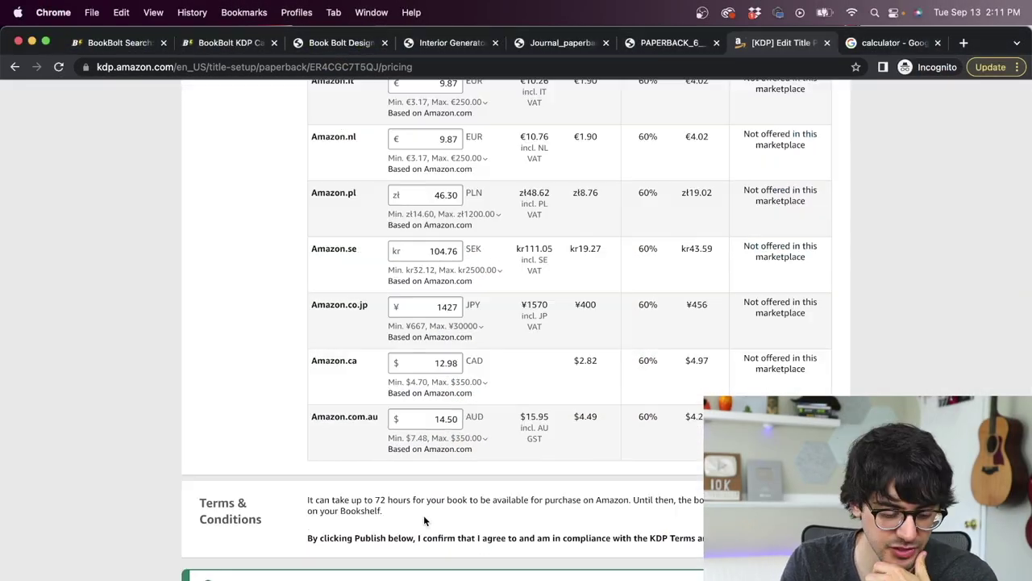